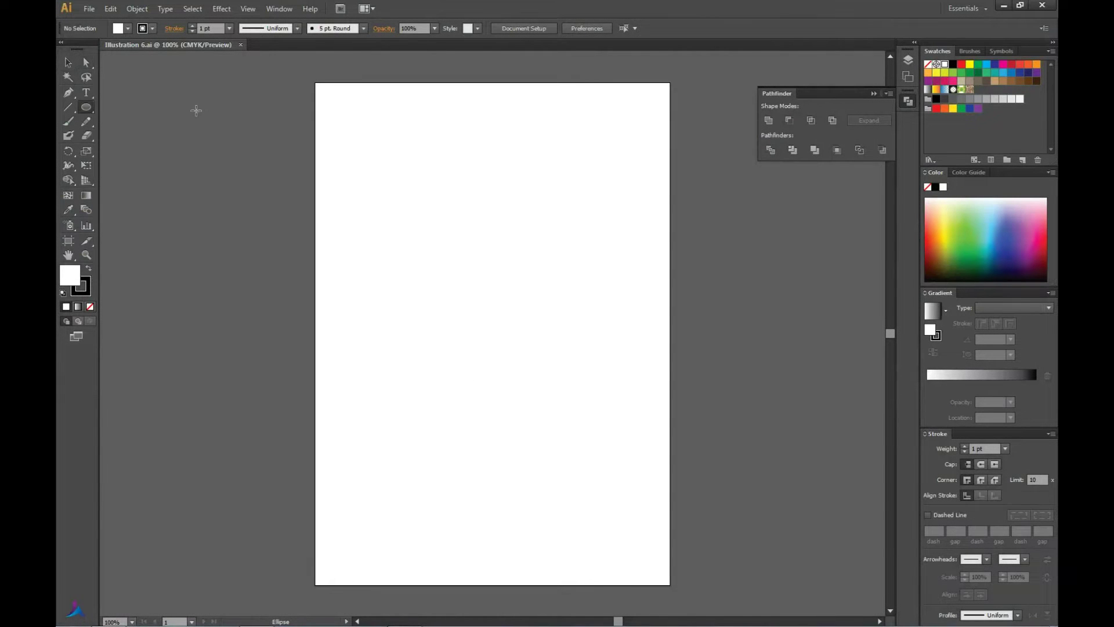
Draw a rectangle over the full artboard filled dark navy with no stroke.
key("m")
left_click_drag(314, 82, 670, 585)
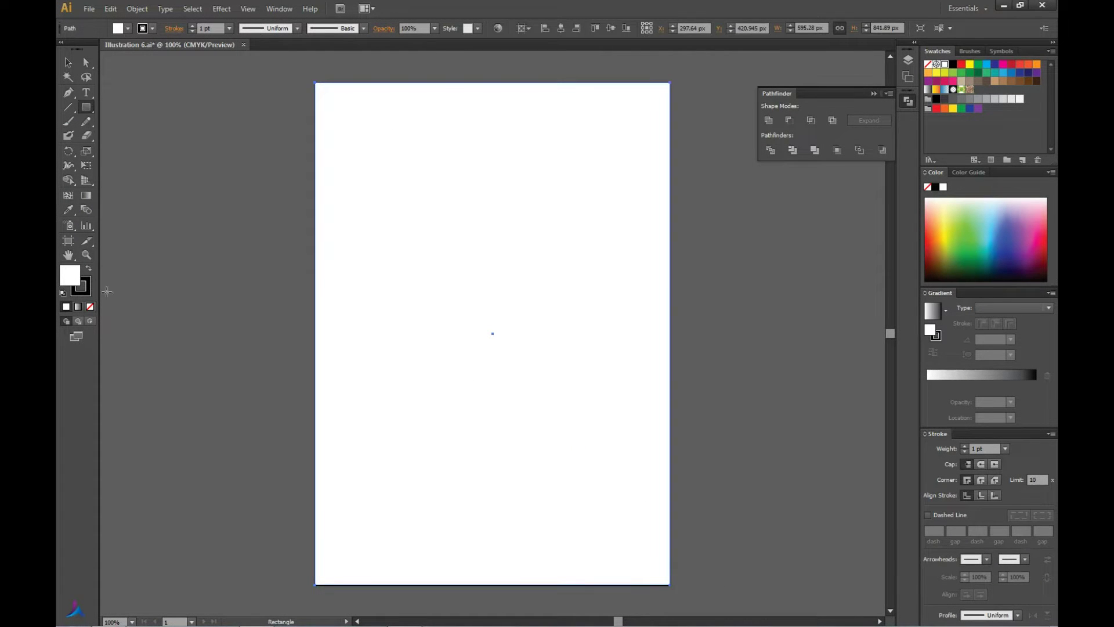
key("x")
left_click(1028, 72)
double_click(69, 274)
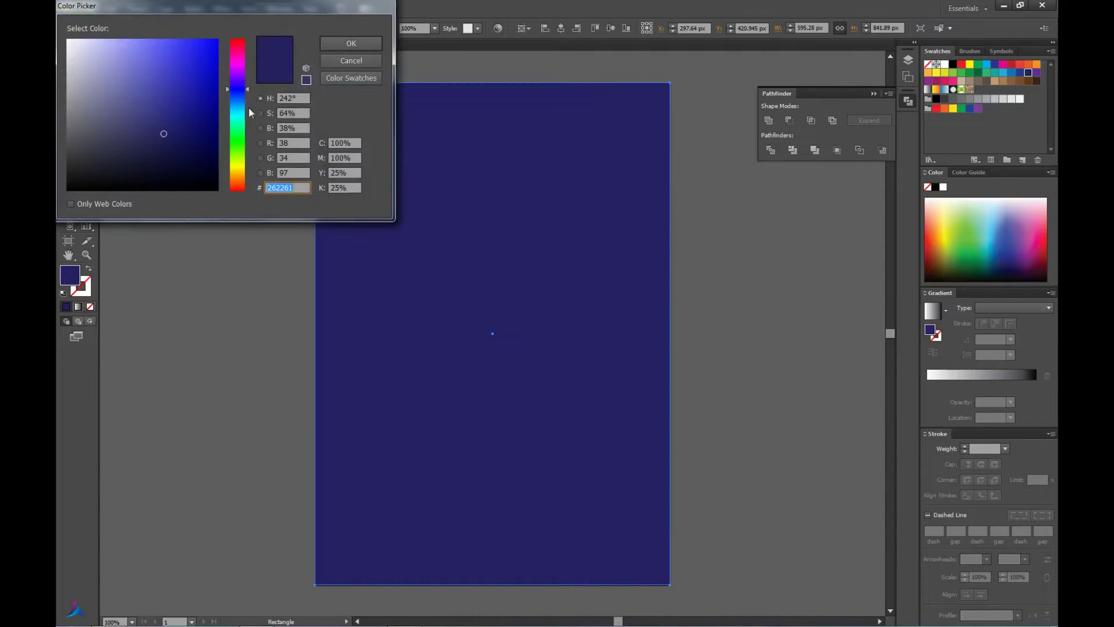
left_click(350, 44)
key("v")
key("ctrl+shift+a")
scroll(333, 121, "down", 3)
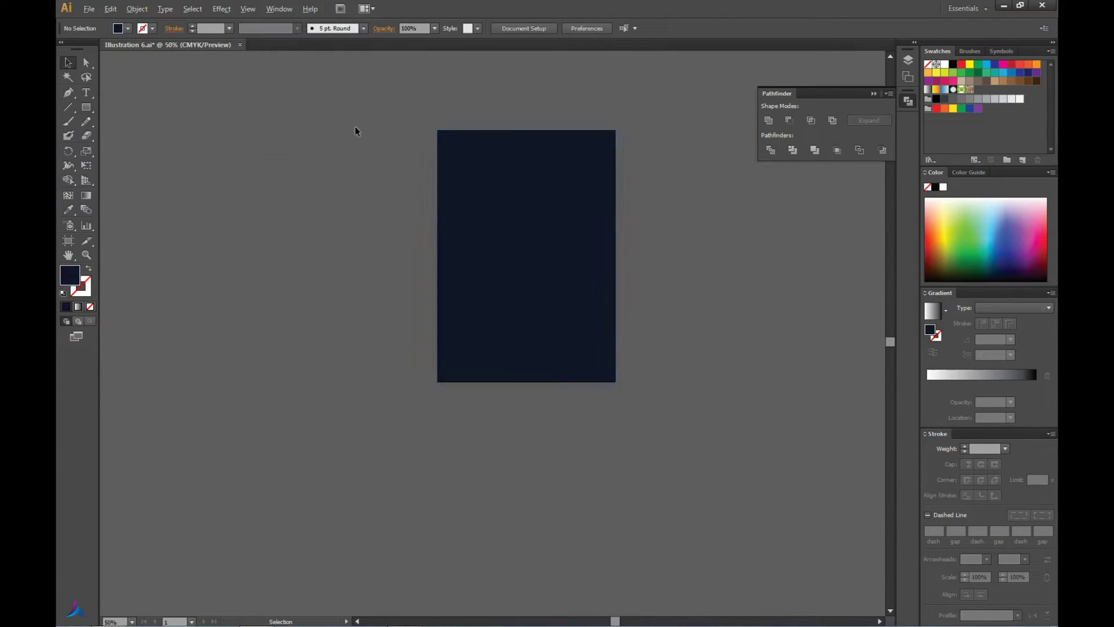
scroll(568, 167, "up", 3)
Draw a circle and move it to the top centre of the navy background.
left_click_drag(85, 109, 116, 109)
left_click_drag(482, 197, 597, 313)
key("v")
left_click_drag(551, 253, 528, 222)
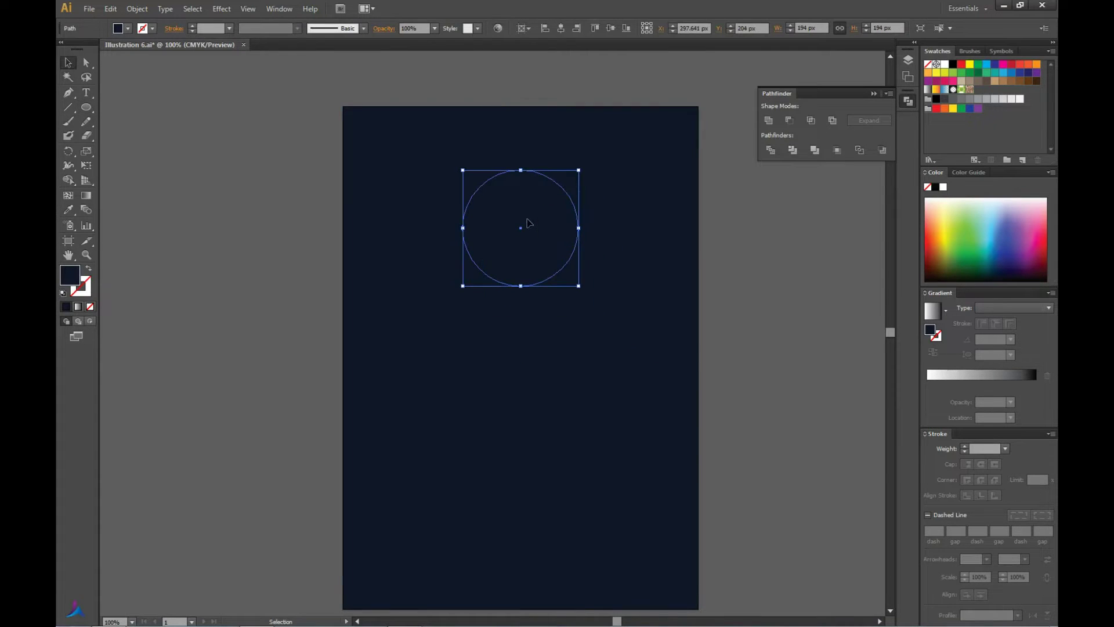
Set the circle's fill to light blue.
double_click(69, 275)
left_click_drag(235, 100, 235, 105)
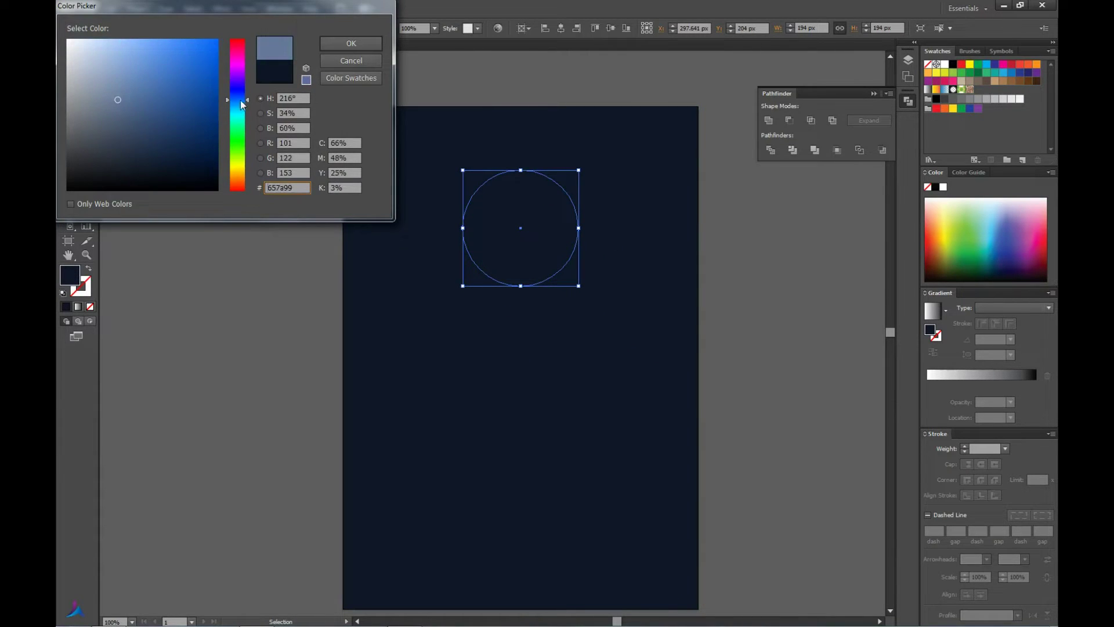
left_click_drag(150, 64, 117, 47)
left_click(351, 43)
left_click(270, 107)
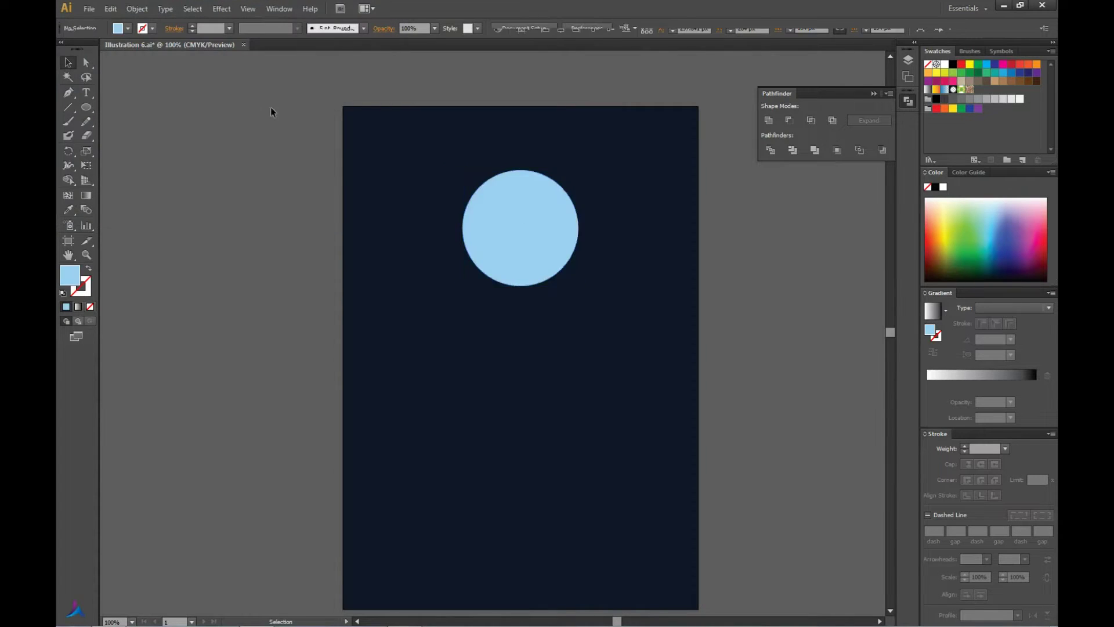
Scale a larger 324 px copy of the circle around its centre.
left_click_drag(469, 106, 556, 154)
key("a")
left_click(638, 272)
key("v")
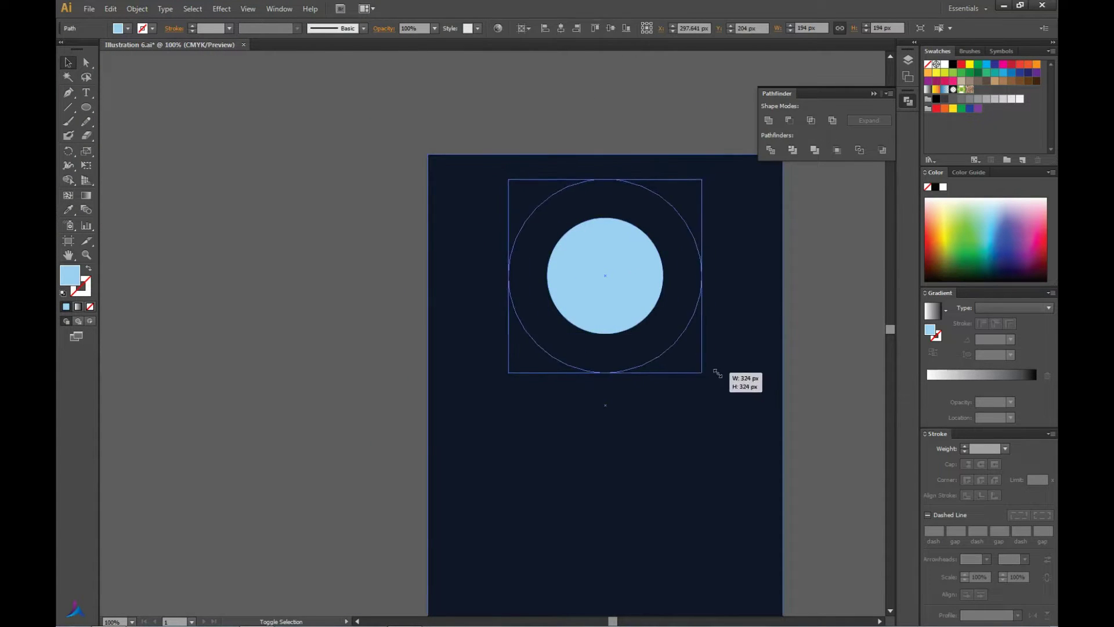
left_click_drag(663, 334, 716, 366)
left_click_drag(605, 266, 605, 283)
key("ctrl+minus")
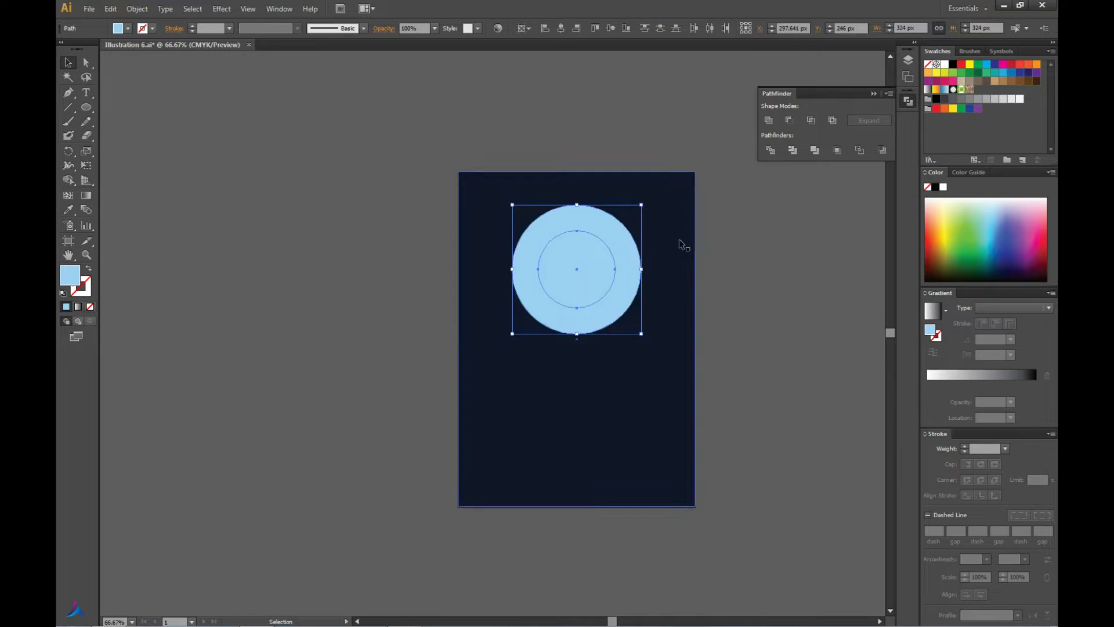
key("ctrl+plus")
key("ctrl+plus")
Shrink the light blue circle to 191 px and select both circles.
left_click_drag(704, 432, 645, 373)
key("ctrl+minus")
key("ctrl+minus")
key("ctrl+minus")
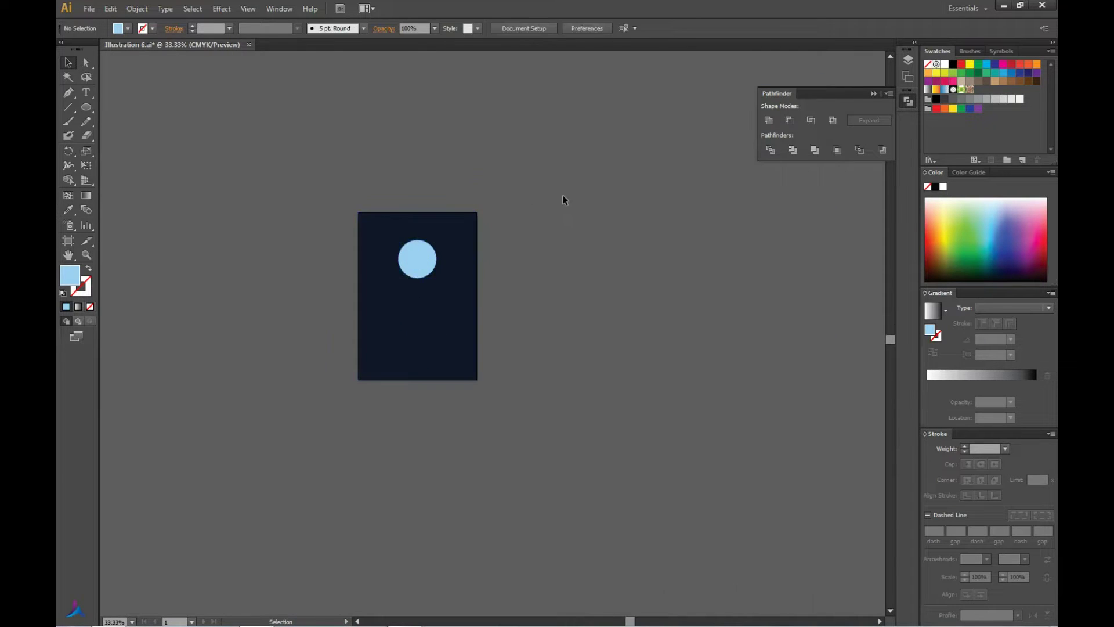
key("ctrl+plus")
key("ctrl+plus")
key("ctrl+a")
key("ctrl+plus")
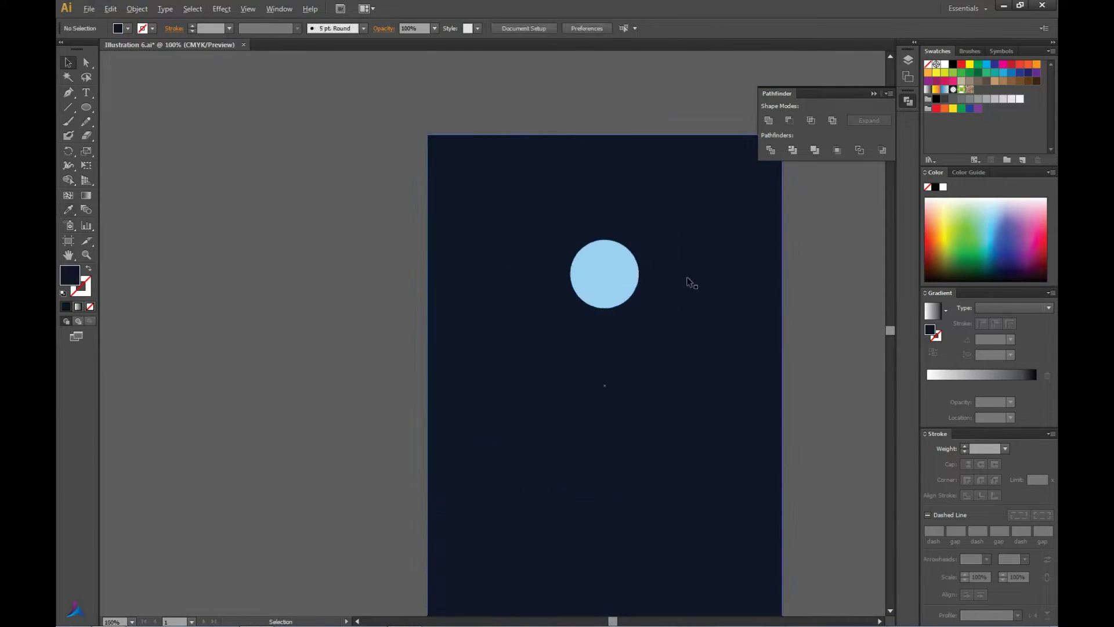
key("ctrl+plus")
key("ctrl+plus")
Blend the two circles using 5 specified steps.
key("ctrl+alt+b")
double_click(86, 209)
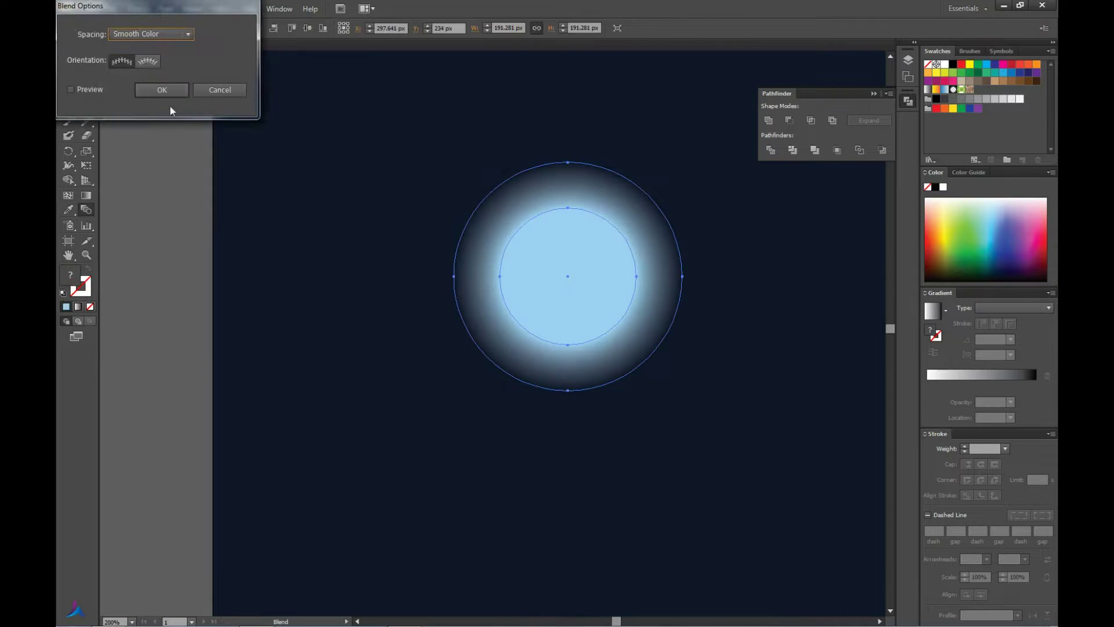
type("5")
left_click(71, 90)
left_click(161, 90)
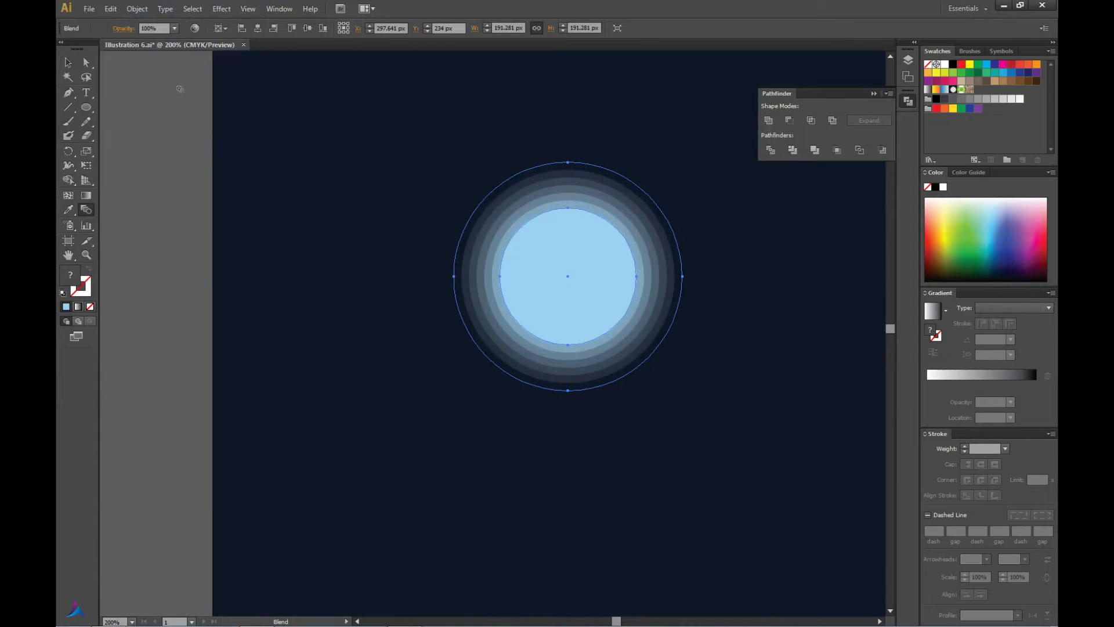
Lighten the moon circle's fill by editing it inside the blend.
key("ctrl+0")
key("ctrl+1")
left_click(367, 116)
double_click(608, 280)
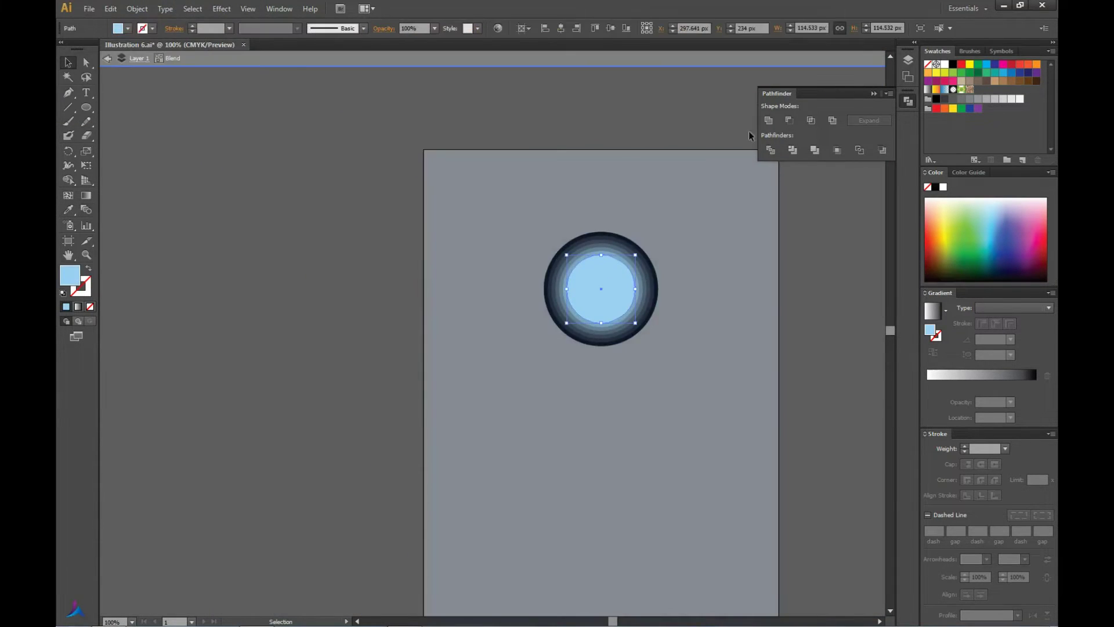
double_click(68, 275)
key("Return")
double_click(364, 137)
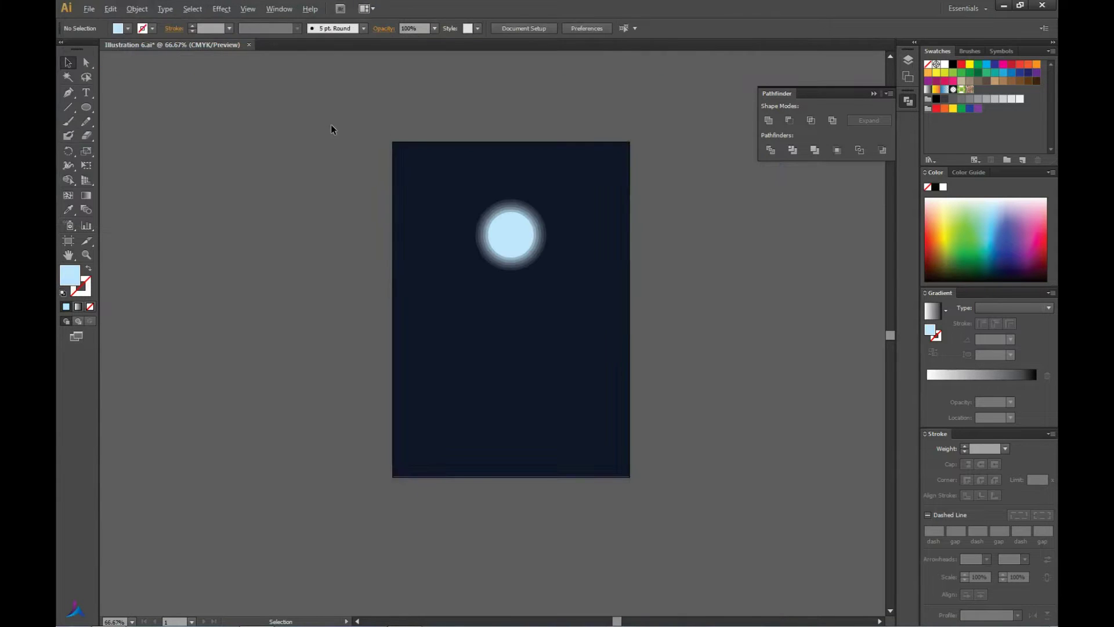
Reconfirm the blend options from the Object menu and deselect everything.
key("ctrl+plus")
left_click(142, 10)
left_click(325, 304)
key("Return")
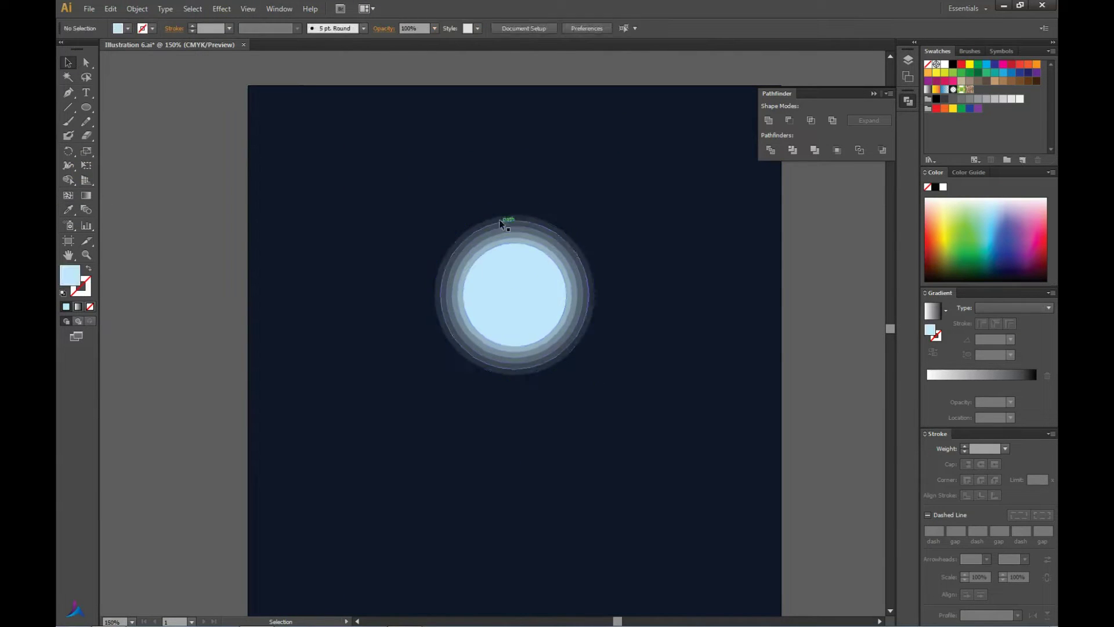
left_click(513, 211)
key("ctrl+shift+a")
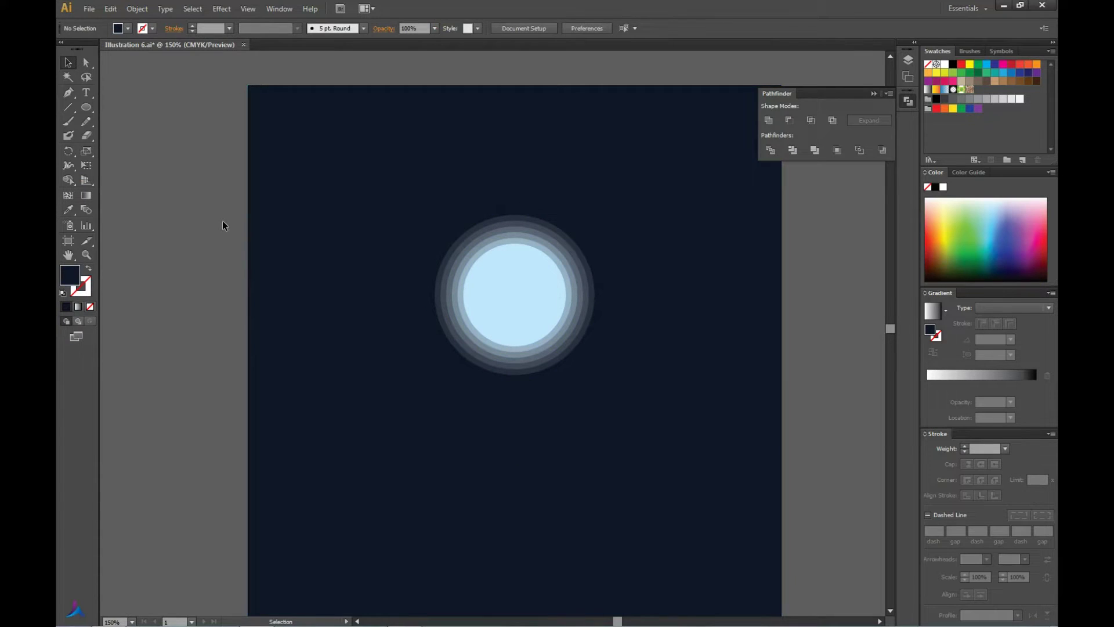
Draw a small circle near the top of the moon with the moon's light blue fill.
key("l")
scroll(505, 282, "up", 2)
mouse_move(544, 238)
left_mouse_down()
mouse_move(581, 274)
mouse_move(555, 270)
left_mouse_up()
key("v")
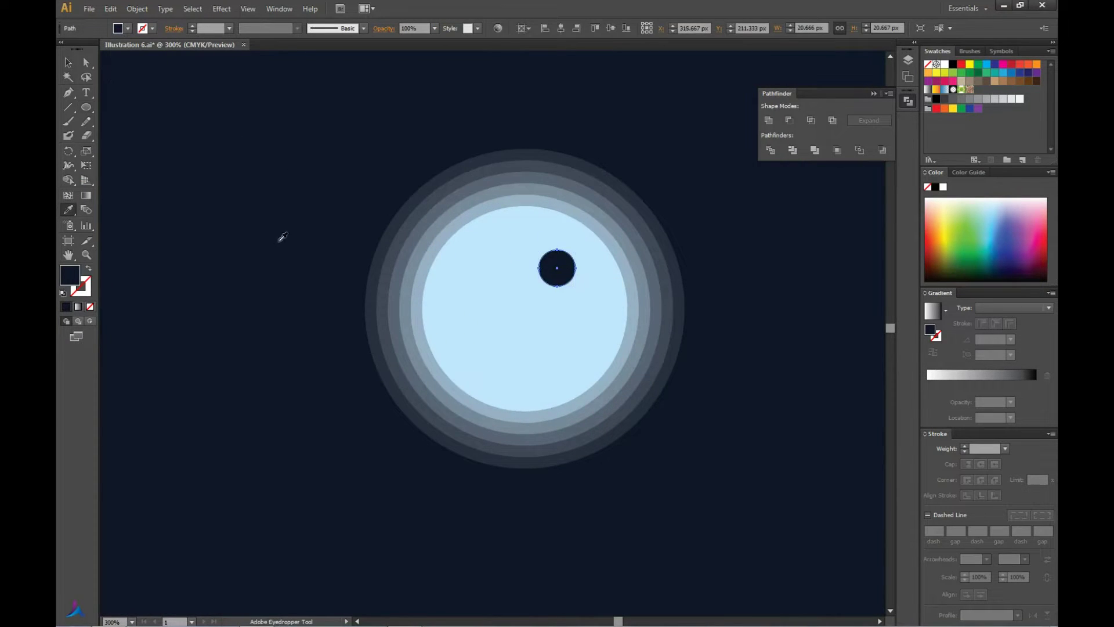
left_click(499, 232)
double_click(69, 274)
left_click(357, 44)
Darken the spot's colour slightly and enlarge it to about 24.7 px.
double_click(70, 274)
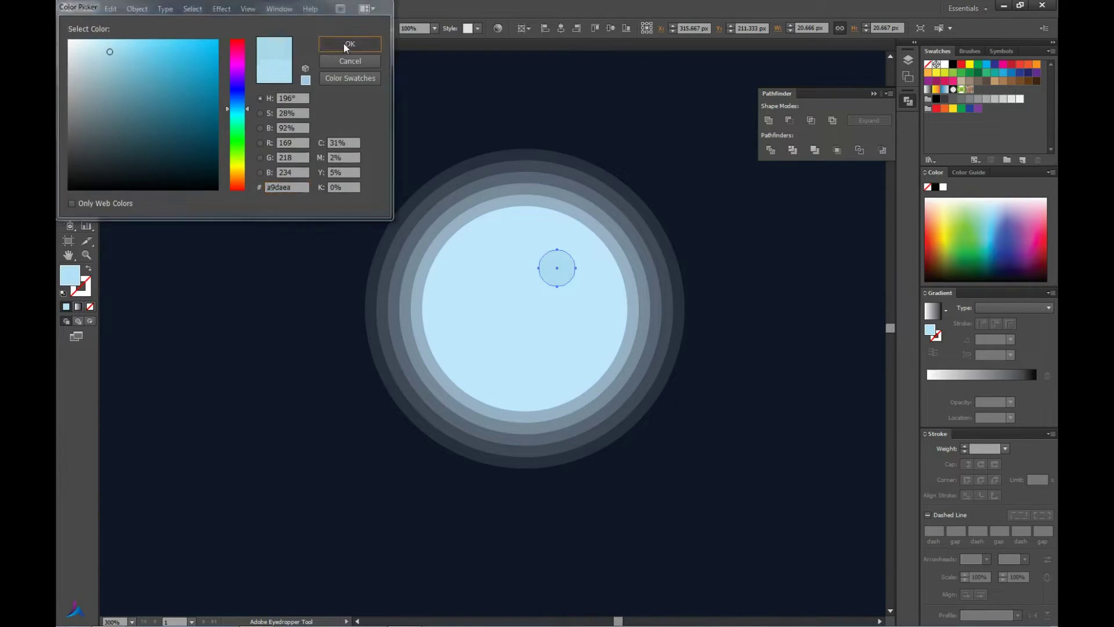
left_click(349, 43)
scroll(660, 283, "up", 1)
mouse_move(540, 313)
left_mouse_down()
mouse_move(554, 326)
mouse_move(540, 306)
left_mouse_up()
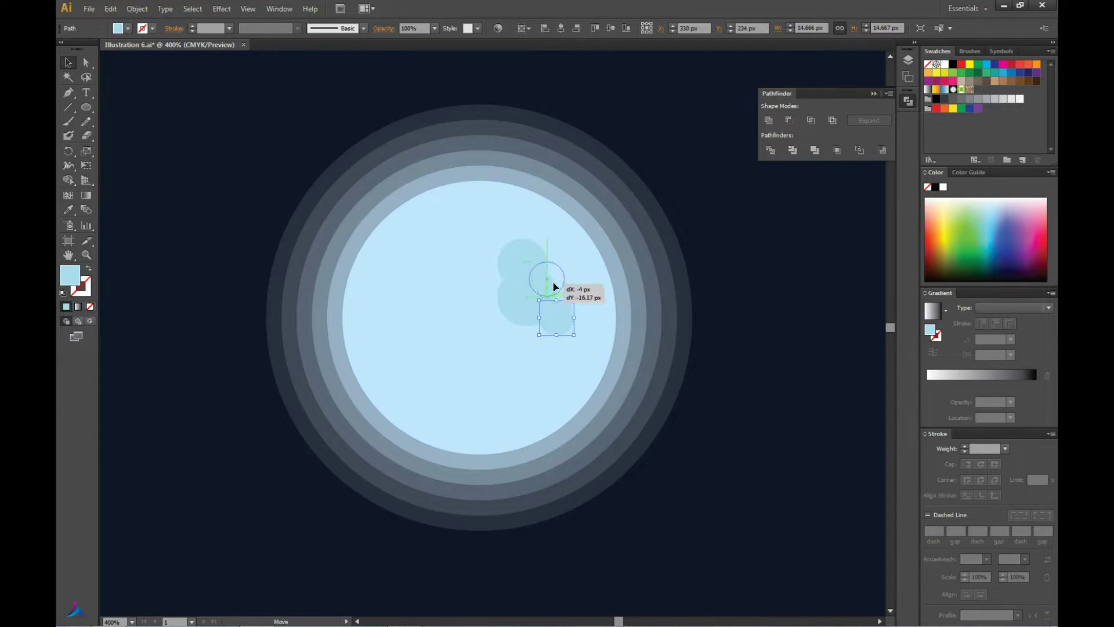
Place a copy of the 17.2 px spot circle lower on the moon.
left_click(614, 305)
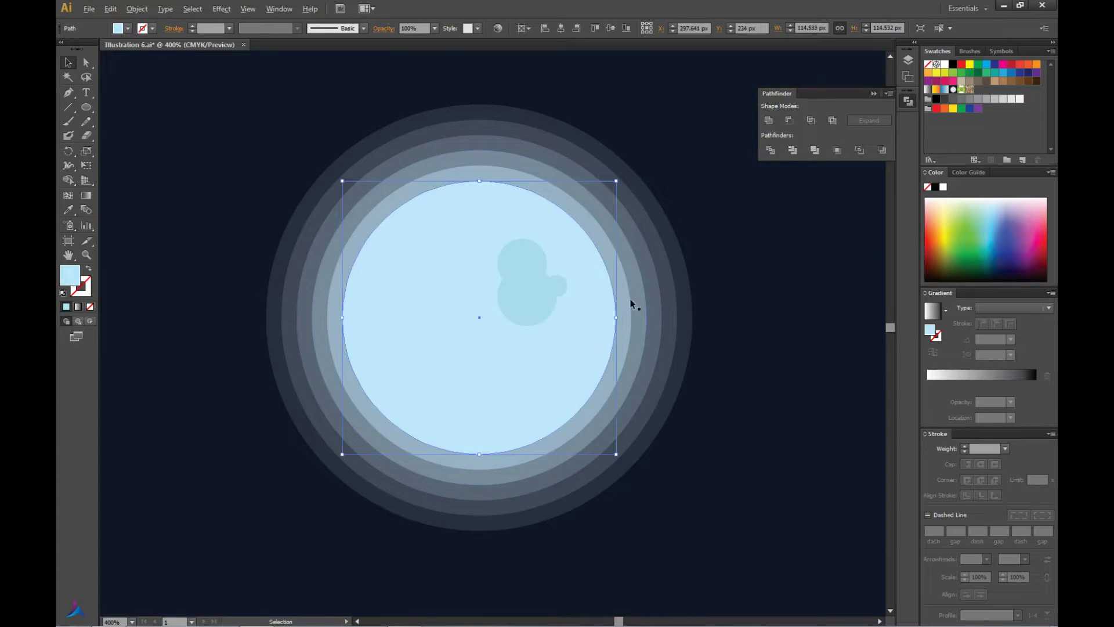
scroll(604, 258, "down", 2)
scroll(603, 257, "up", 2)
left_click(565, 312)
scroll(543, 244, "down", 3)
scroll(498, 221, "up", 2)
left_click_drag(622, 325, 575, 398)
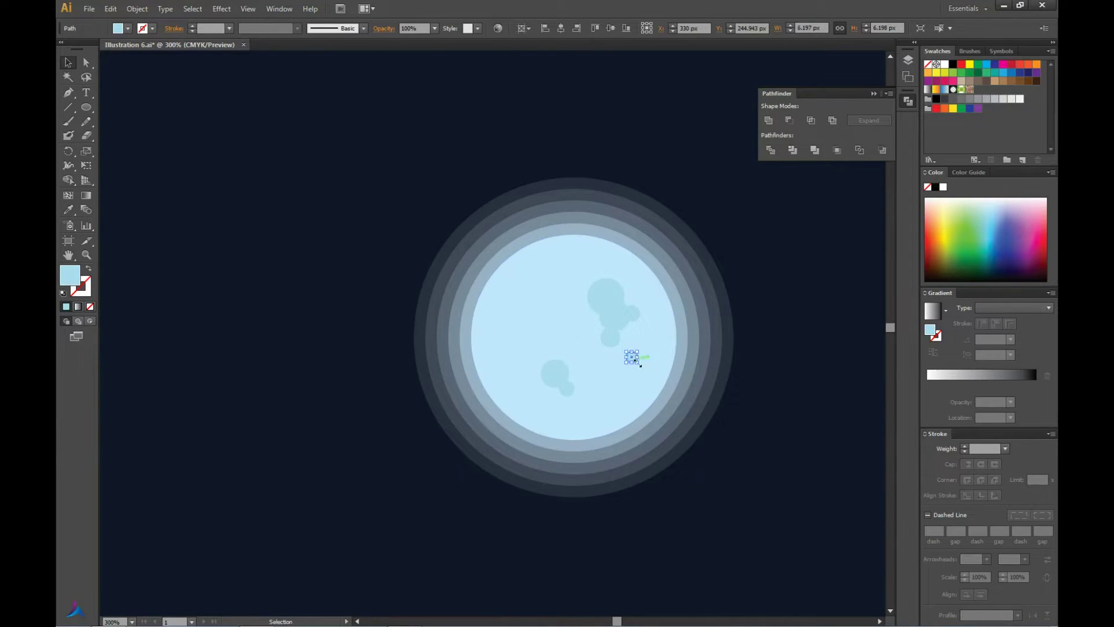
Position a 15.7 px spot low on the moon and deselect everything.
scroll(556, 252, "down", 2)
scroll(564, 247, "up", 1)
scroll(564, 247, "up", 1)
mouse_move(644, 377)
left_mouse_down()
mouse_move(670, 430)
mouse_move(670, 418)
left_mouse_up()
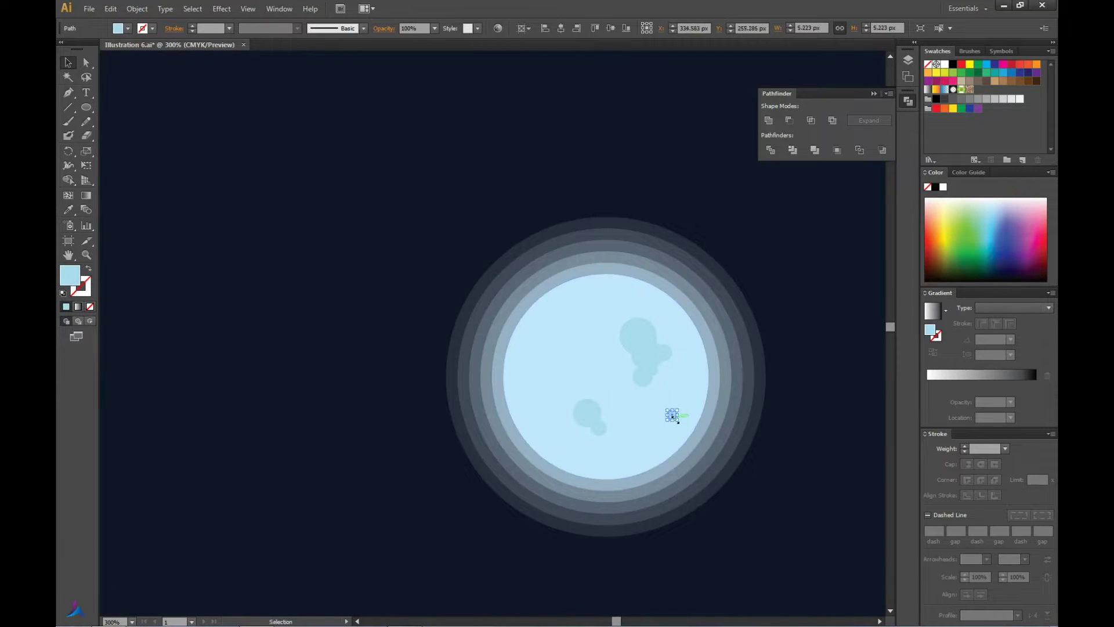
scroll(638, 355, "down", 2)
left_click(543, 123)
Move a small crater circle left and shrink it to about 6.26 px.
scroll(543, 124, "down", 2)
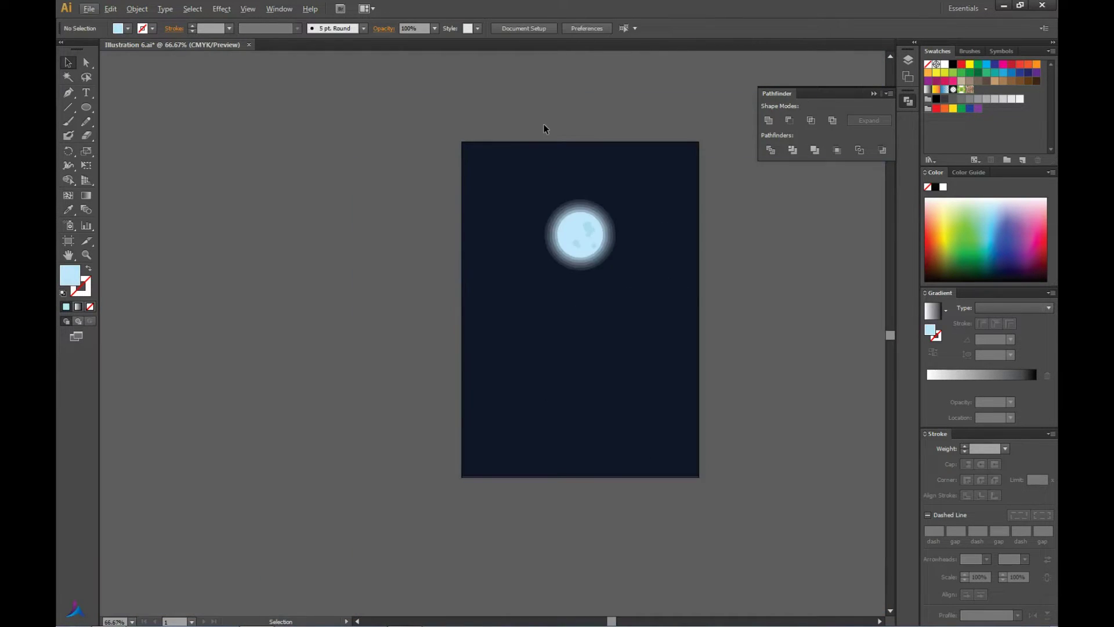
scroll(584, 229, "up", 1)
scroll(636, 323, "up", 5)
mouse_move(624, 313)
left_mouse_down()
mouse_move(580, 313)
mouse_move(600, 301)
left_mouse_up()
left_click_drag(619, 269, 614, 281)
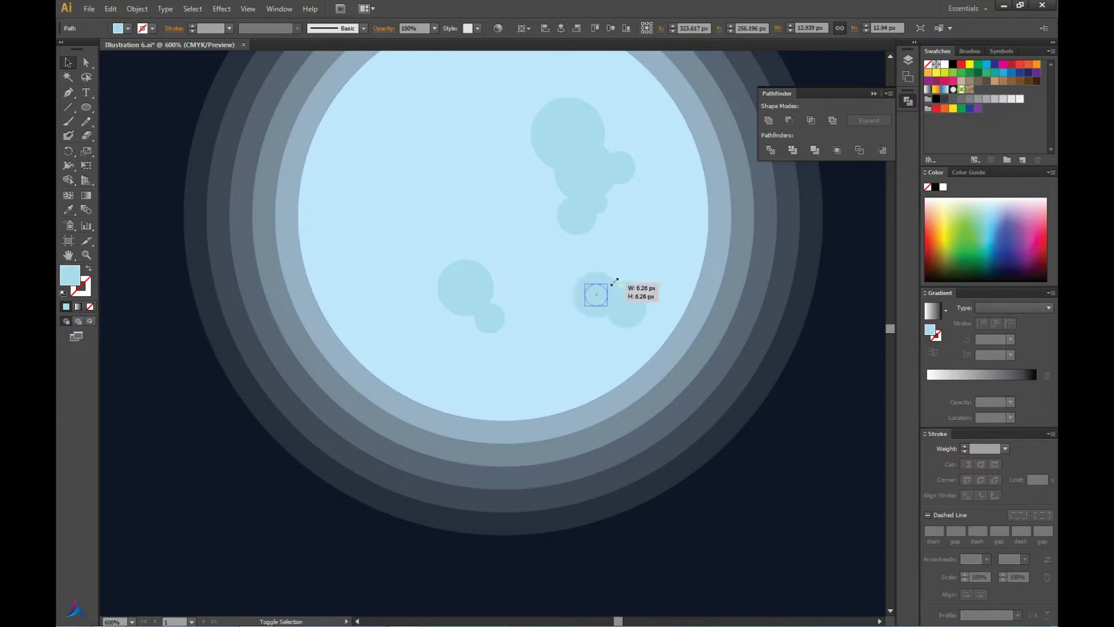
left_click_drag(598, 332, 605, 339)
scroll(605, 338, "down", 3)
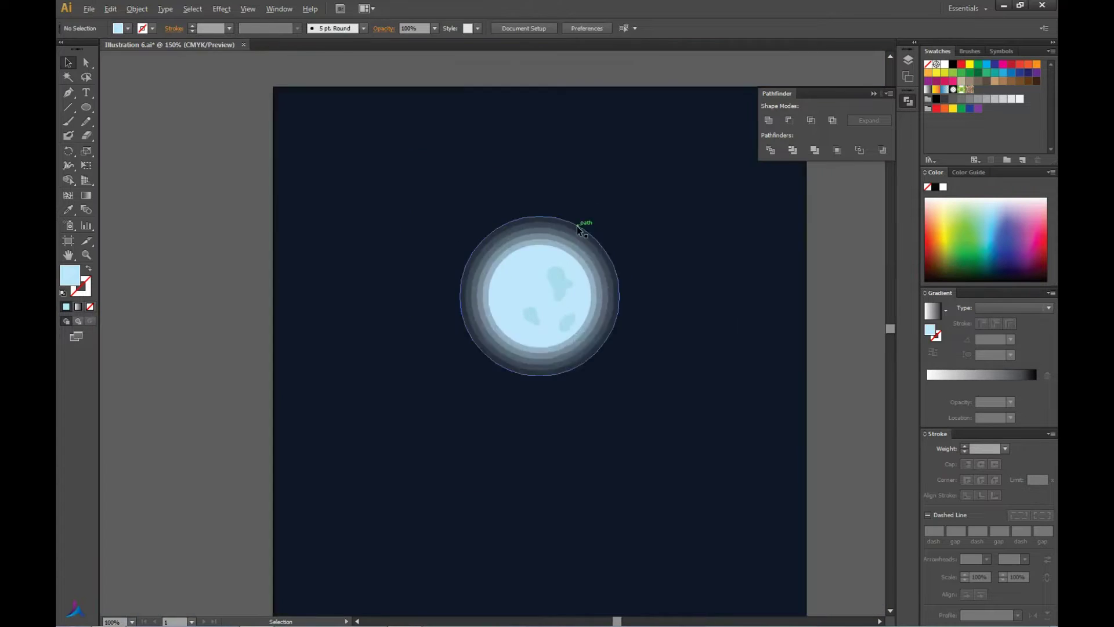
scroll(580, 227, "up", 2)
Place copies of crater circles to the right and at a new position on the moon.
left_click_drag(556, 384, 569, 383)
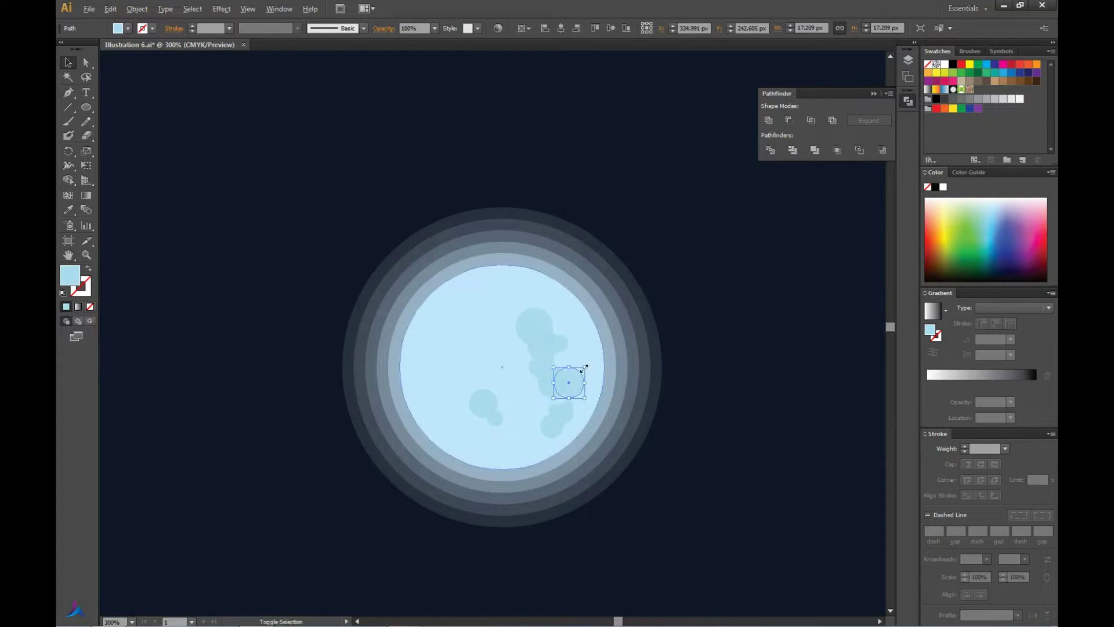
left_click(605, 337)
scroll(638, 325, "down", 1)
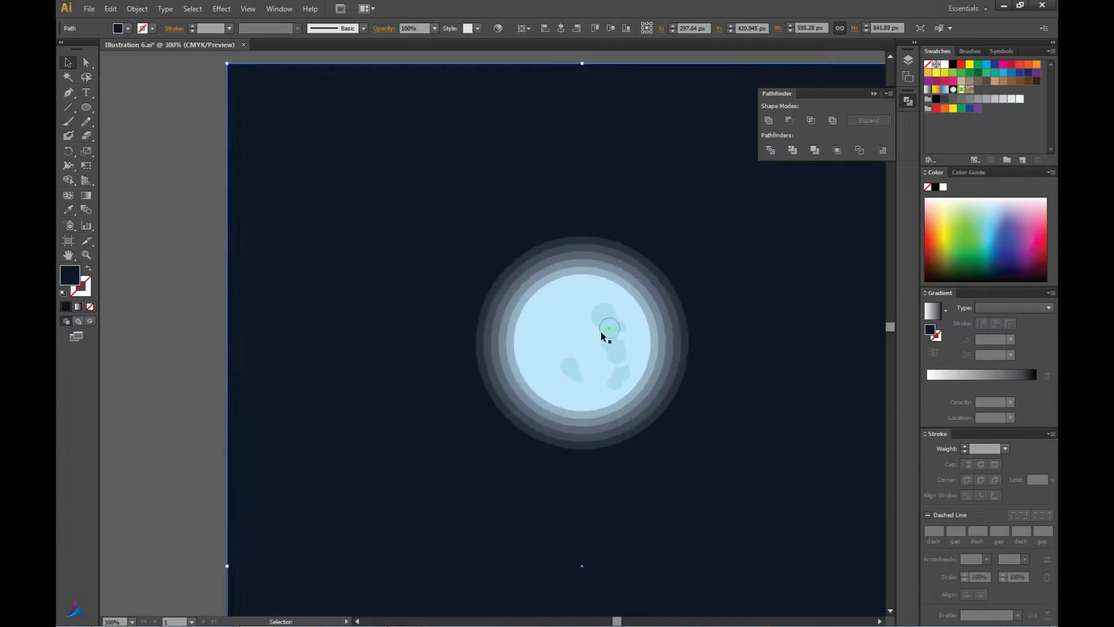
scroll(600, 332, "up", 2)
left_click(630, 372)
mouse_move(642, 322)
left_mouse_down()
mouse_move(578, 294)
mouse_move(557, 305)
left_mouse_up()
scroll(575, 261, "down", 2)
scroll(597, 305, "up", 2)
Copy another spot circle onto the moon and resize it smaller.
scroll(510, 288, "down", 2)
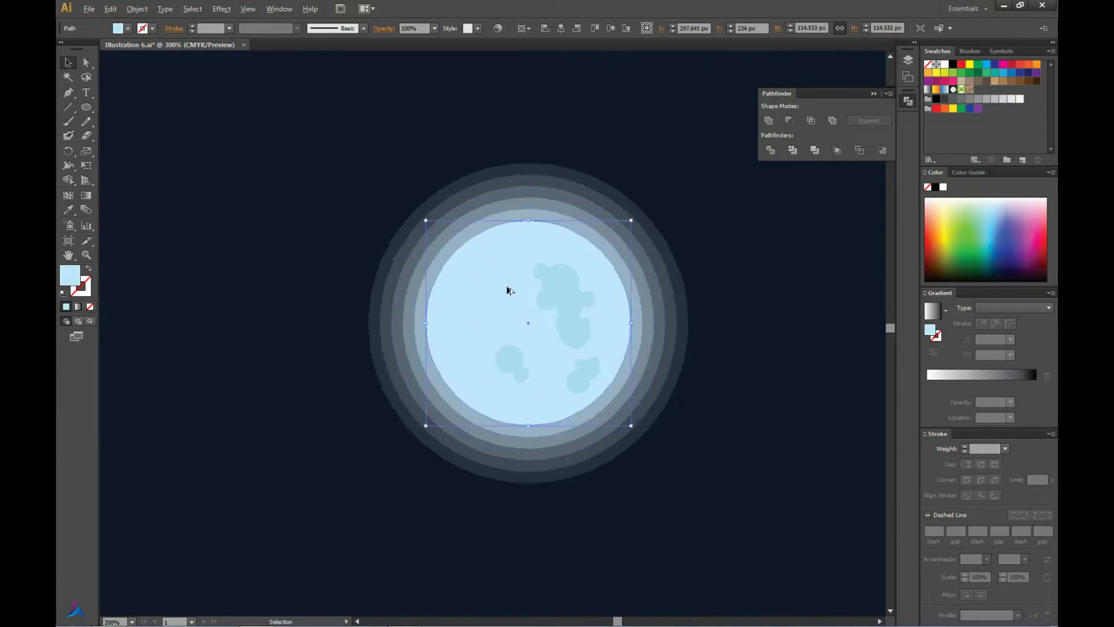
scroll(788, 246, "down", 3)
scroll(610, 249, "up", 3)
scroll(610, 249, "up", 2)
left_click(664, 365)
mouse_move(639, 379)
left_mouse_down()
mouse_move(586, 393)
mouse_move(604, 392)
left_mouse_up()
scroll(609, 343, "down", 3)
scroll(652, 253, "up", 2)
left_click(652, 254)
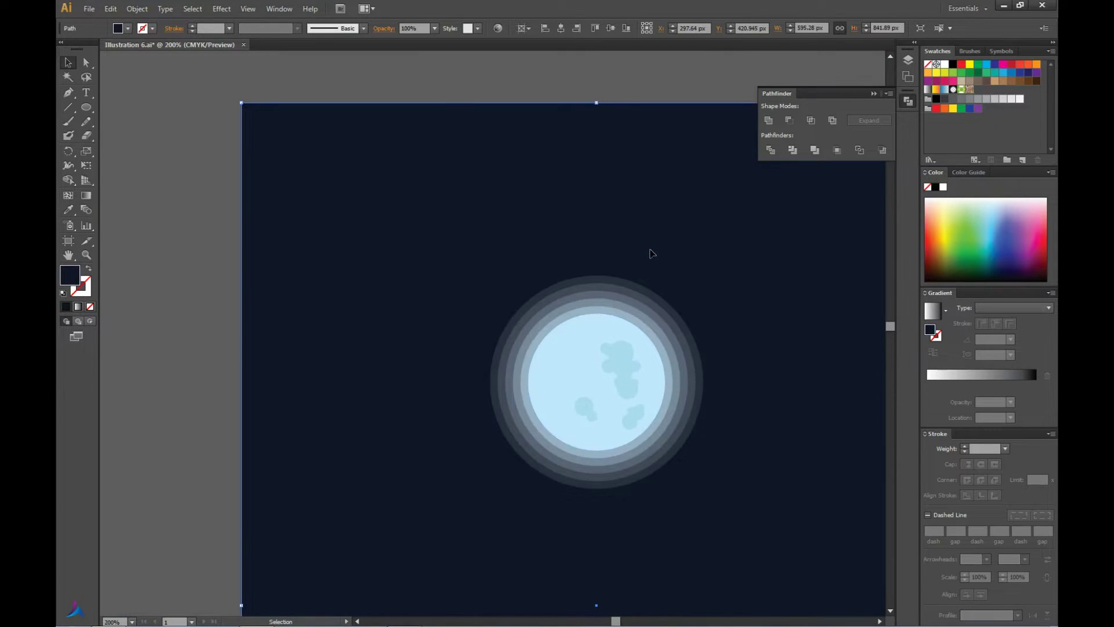
scroll(561, 343, "up", 2)
left_click_drag(676, 377, 612, 323)
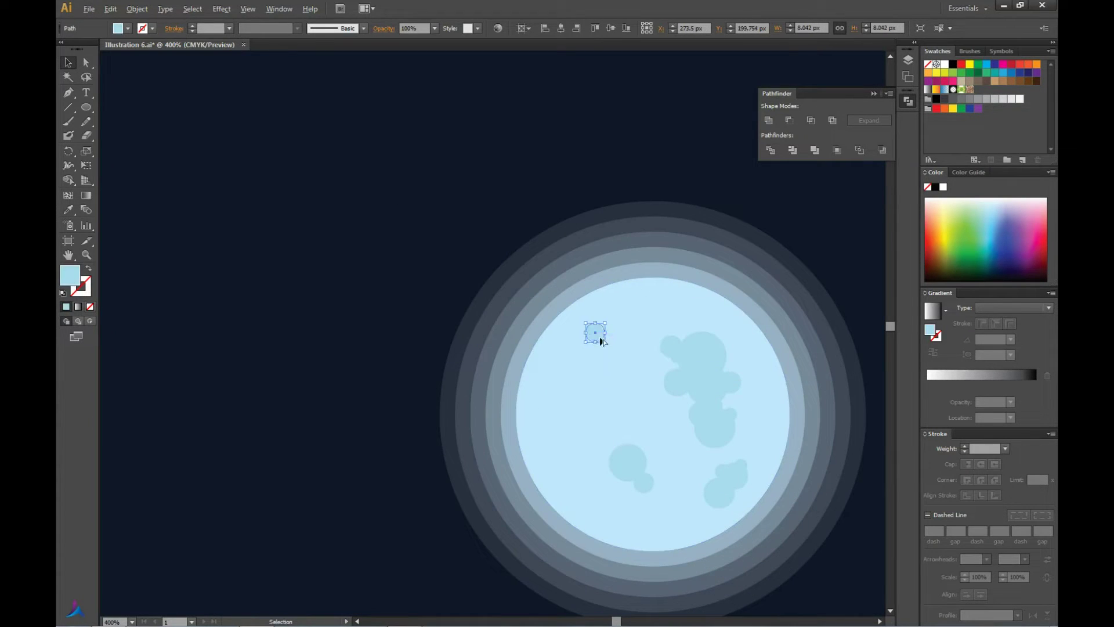
left_click_drag(596, 375, 598, 377)
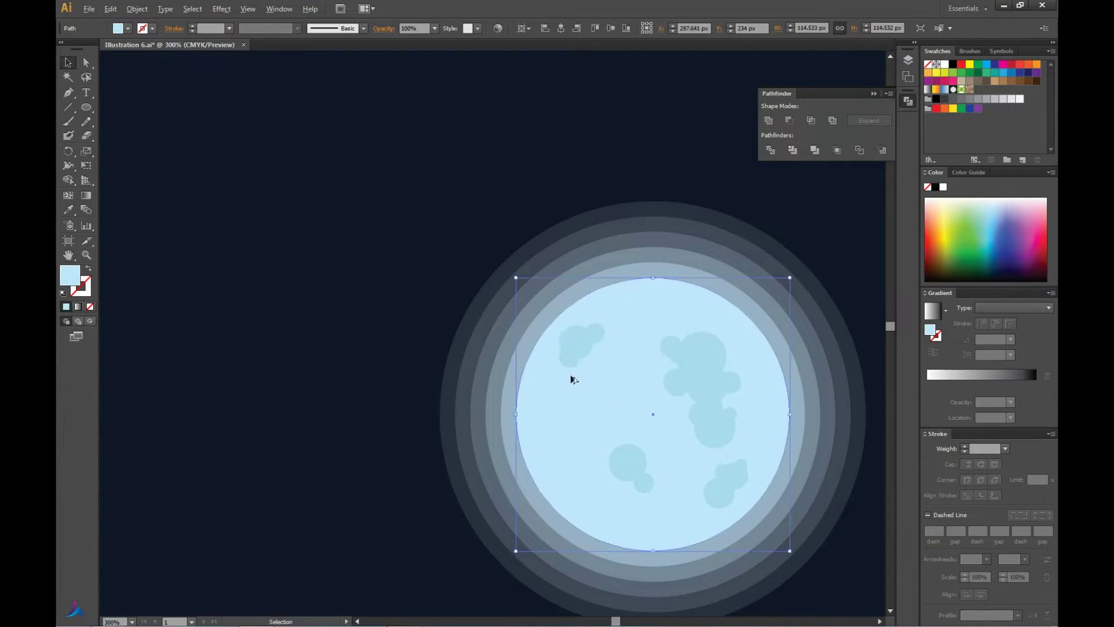
Select the moon group.
scroll(607, 220, "down", 4)
scroll(606, 273, "up", 1)
scroll(584, 269, "down", 1)
left_click(539, 266)
left_click(490, 345)
scroll(490, 345, "up", 3)
Merge the crater circles into single blob shapes with Pathfinder Unite.
left_click(554, 219, "shift")
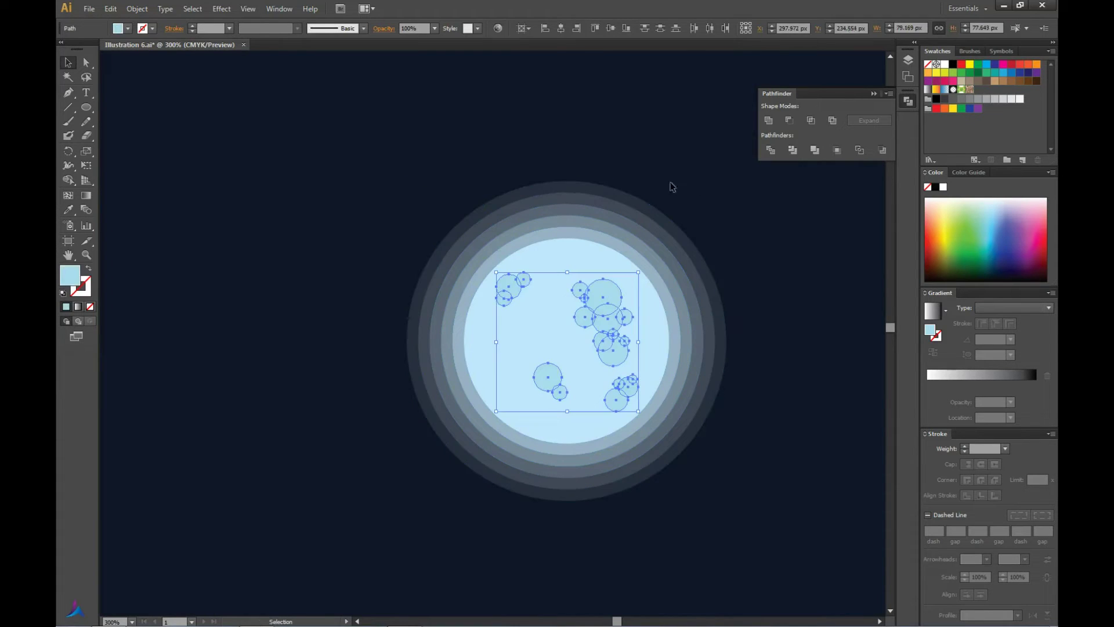
left_click(769, 120)
left_click(266, 124)
Move one merged crater up-left, rotate it and scale it to about two-thirds size.
key("a")
left_click(600, 321)
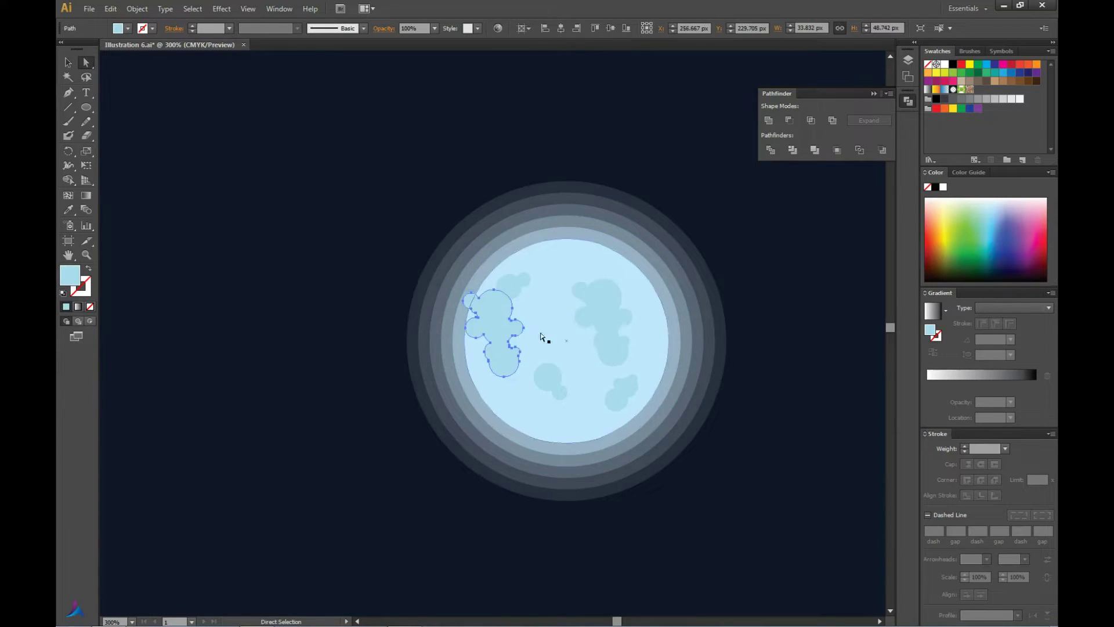
left_click_drag(600, 321, 591, 303)
key("v")
left_click_drag(614, 264, 577, 319)
left_click_drag(623, 283, 585, 290)
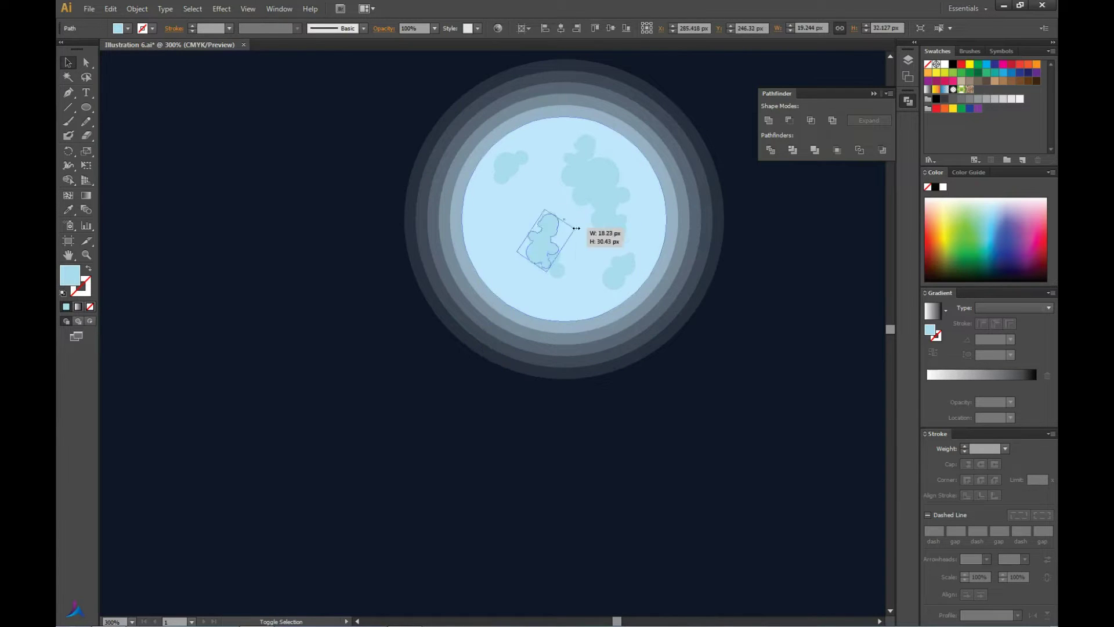
left_click_drag(576, 228, 543, 252)
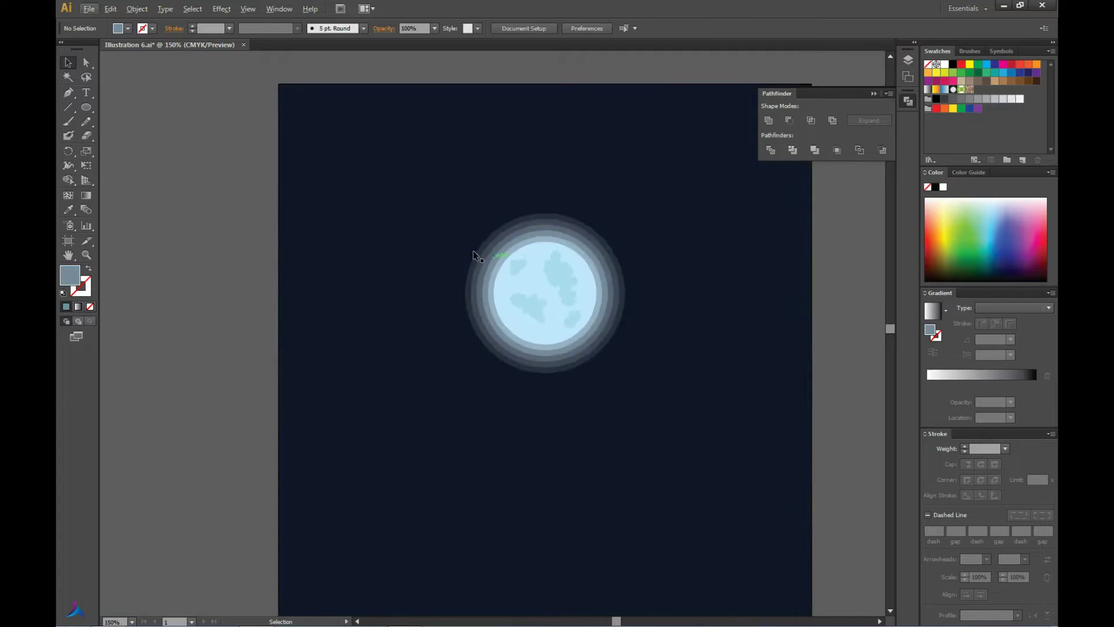
Inside the moon group, move one crater spot about 18 px lower and rotate it.
key("ctrl+plus")
key("ctrl+plus")
key("ctrl+plus")
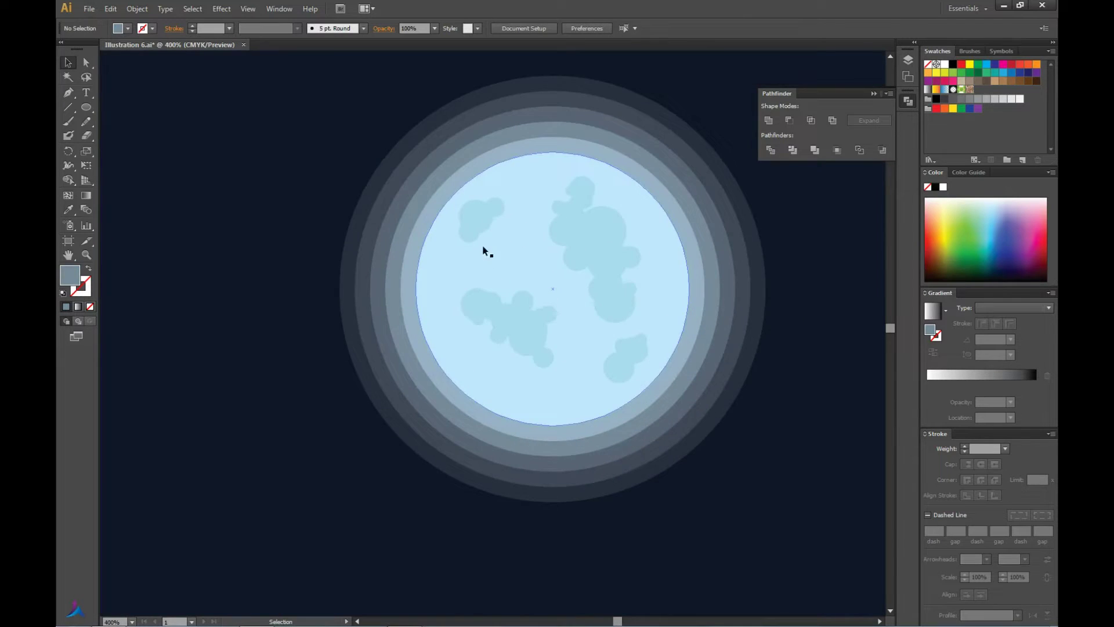
left_click(477, 224)
double_click(481, 226)
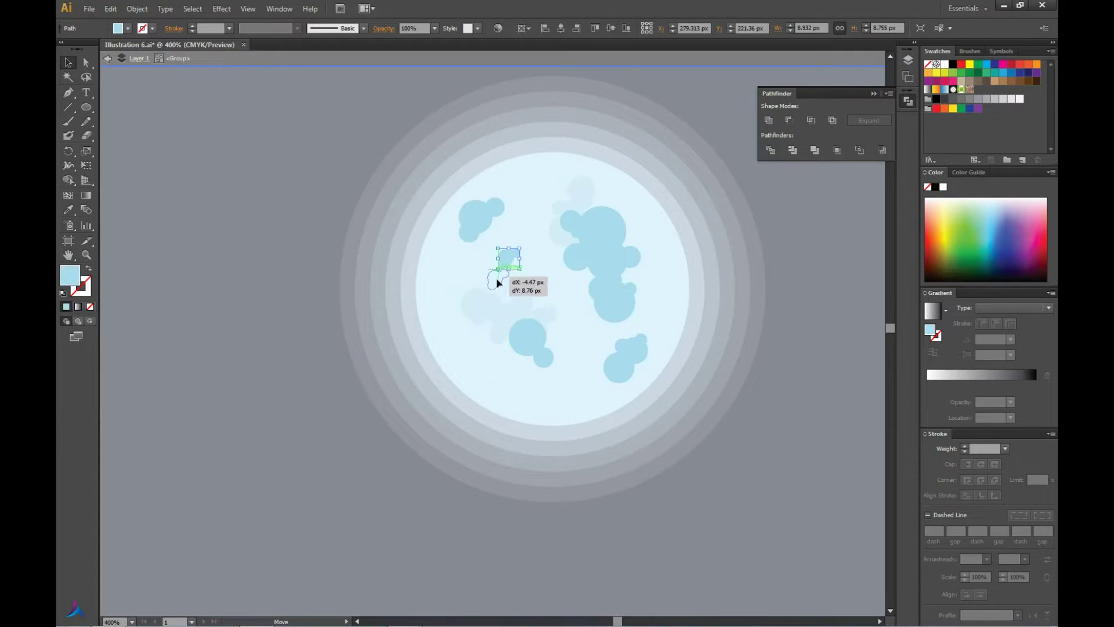
left_click_drag(509, 303, 510, 308)
key("ctrl+plus")
key("ctrl+plus")
left_click(520, 257)
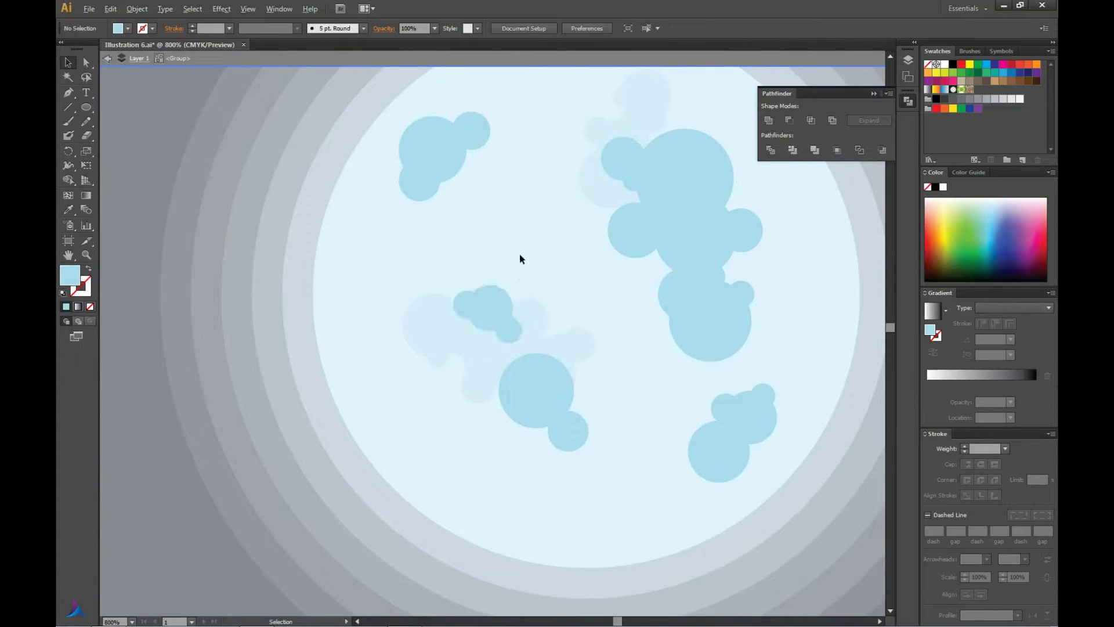
key("Escape")
key("ctrl+minus")
key("ctrl+minus")
key("ctrl+minus")
Draw a small round crater near the moon's bottom and move it into place.
key("ctrl+minus")
key("ctrl+minus")
key("ctrl+plus")
key("ctrl+plus")
key("ctrl+plus")
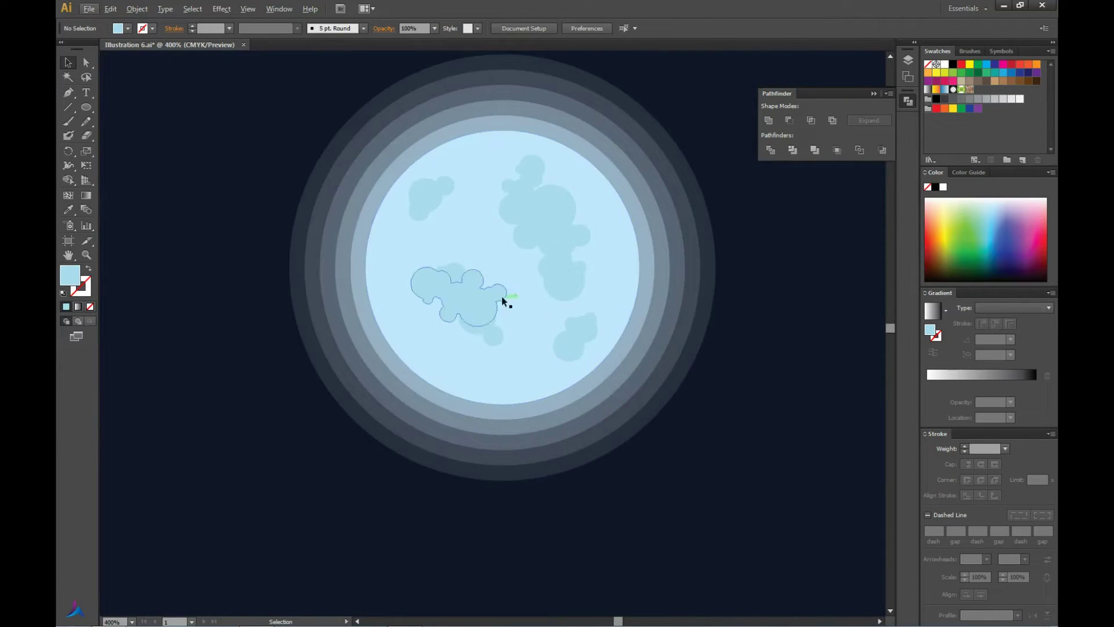
left_click(445, 194)
key("l")
left_click_drag(481, 364, 526, 394)
key("v")
key("ctrl+shift+a")
key("ctrl+minus")
key("ctrl+minus")
key("ctrl+minus")
key("ctrl+plus")
key("ctrl+plus")
key("ctrl+plus")
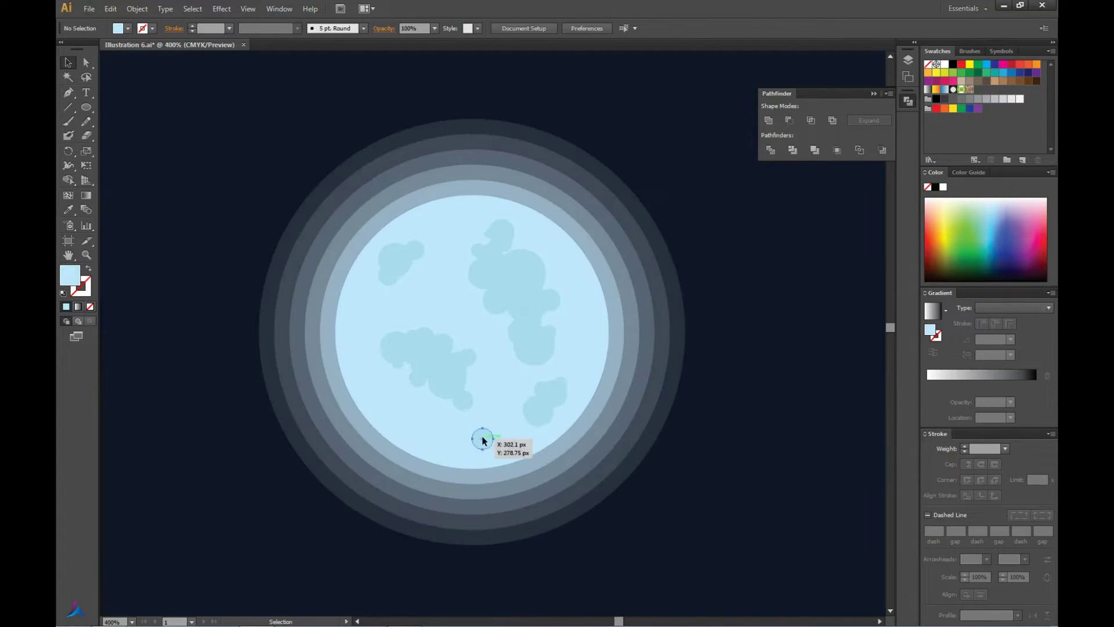
left_click_drag(433, 429, 432, 430)
left_click(500, 360)
Stretch the upper-left crater's outline into an irregular shape with the Direct Selection Tool.
key("ctrl+plus")
left_click(359, 212)
key("a")
left_click(397, 229)
left_click_drag(389, 201, 414, 190)
left_click_drag(337, 247, 329, 244)
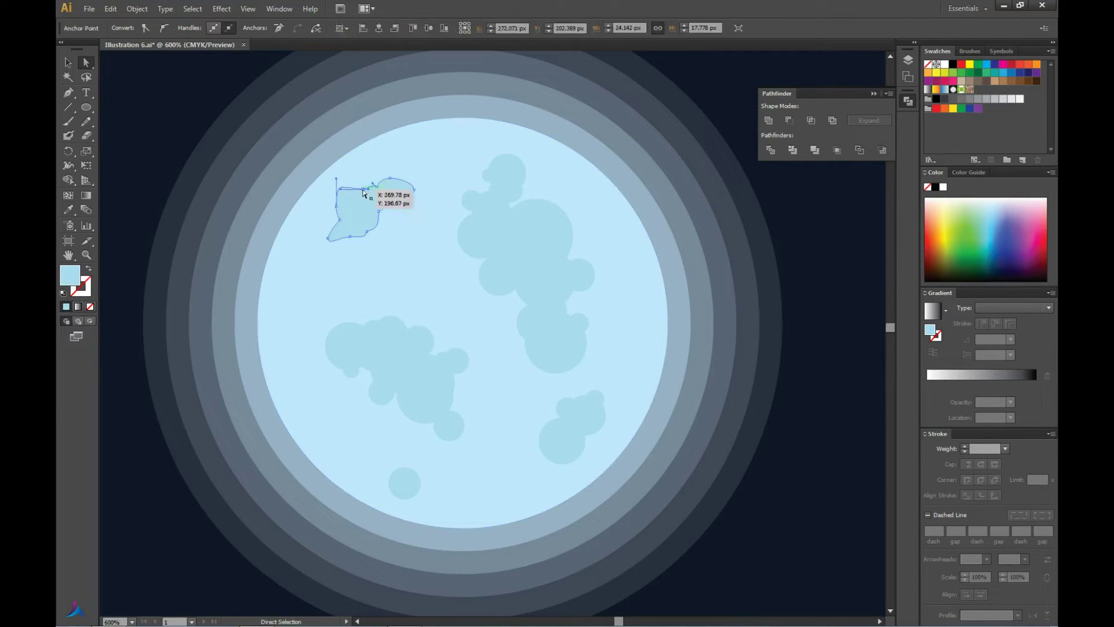
Reshape the lower-left crater and stretch the lower two-circle crater into a tail.
left_click(381, 333)
left_click_drag(376, 346, 380, 334)
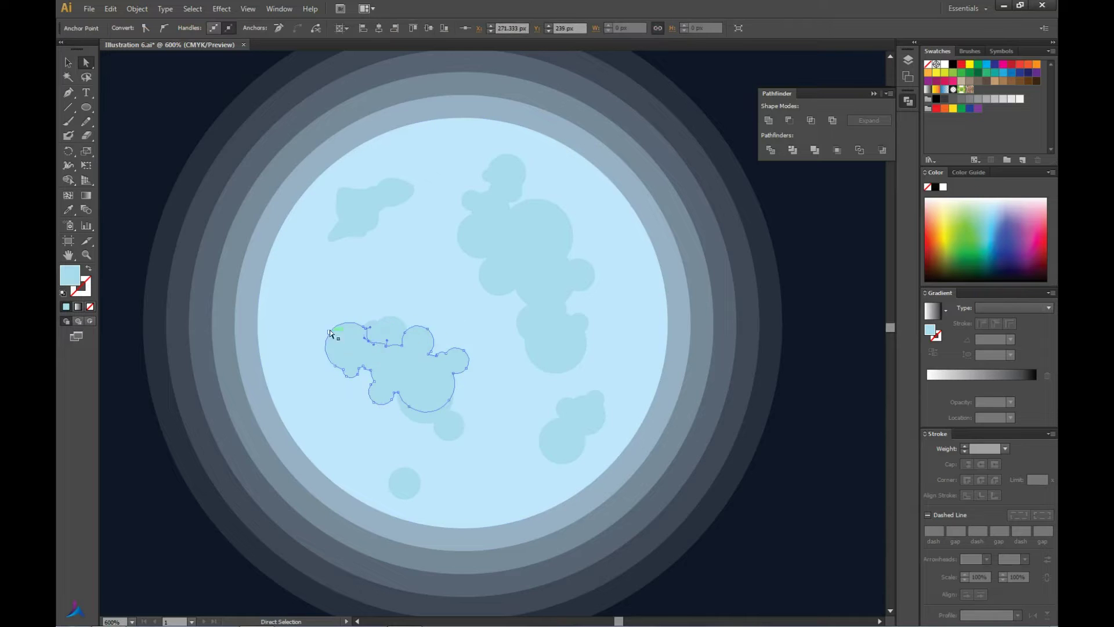
scroll(423, 274, "down", 3)
scroll(441, 290, "up", 2)
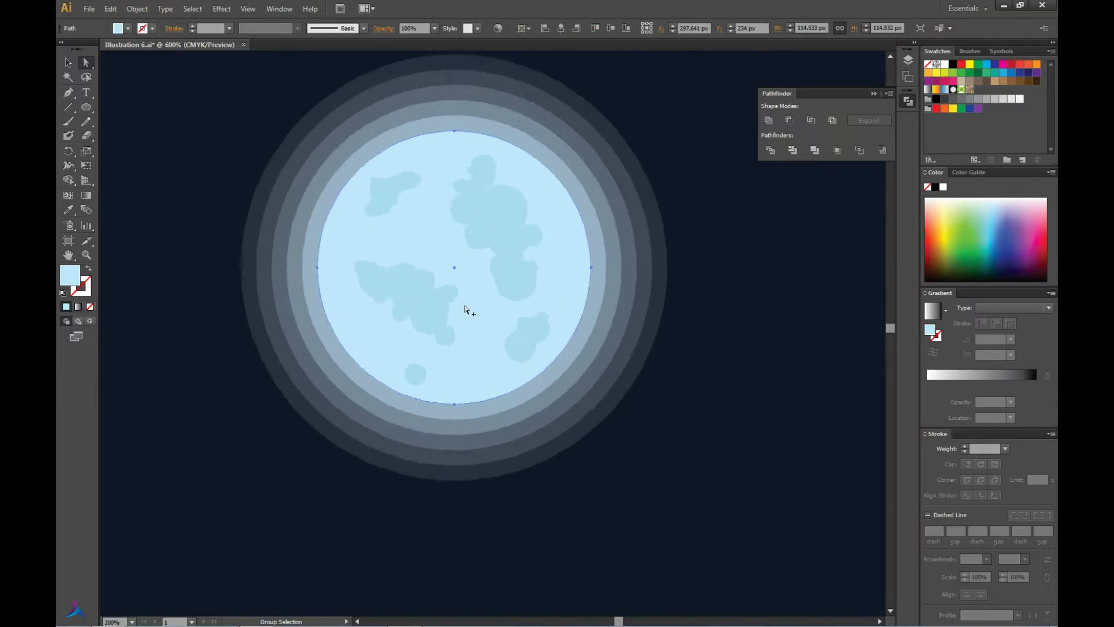
scroll(459, 296, "up", 1)
left_click(450, 352)
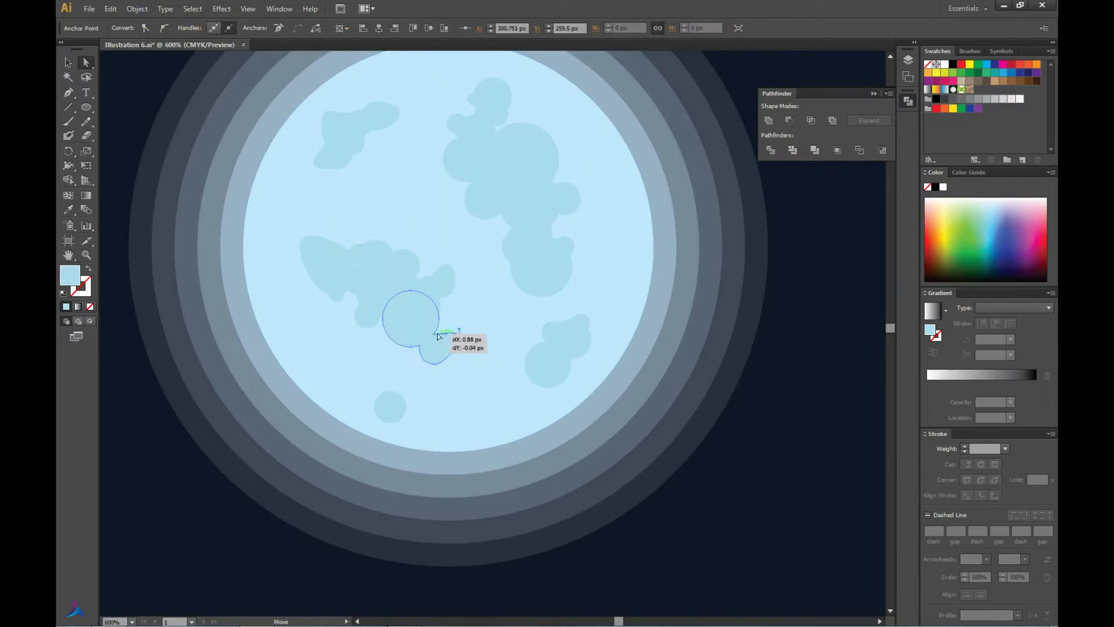
left_click_drag(453, 334, 465, 348)
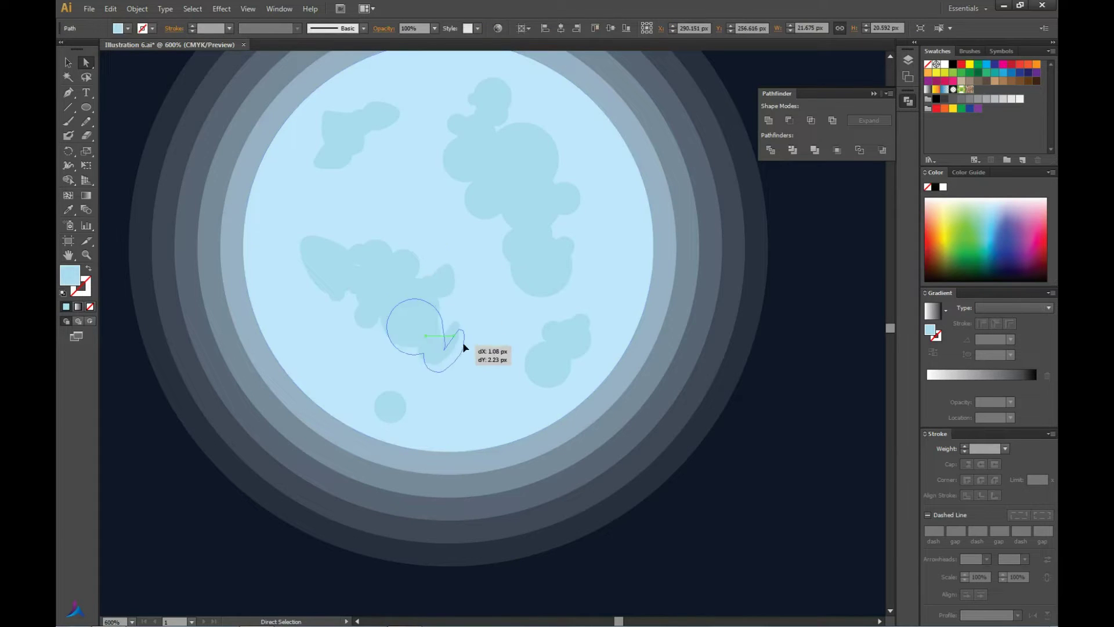
left_click(461, 330)
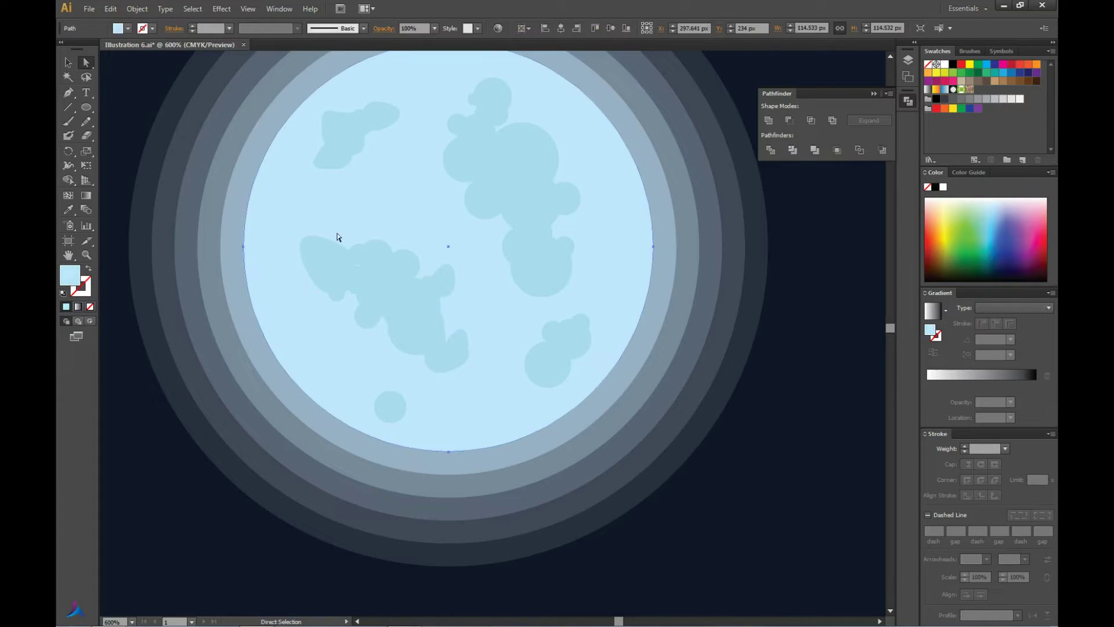
Drag a point to reshape the small round crater at the bottom.
left_click(361, 266)
left_click(406, 352)
left_click(397, 405)
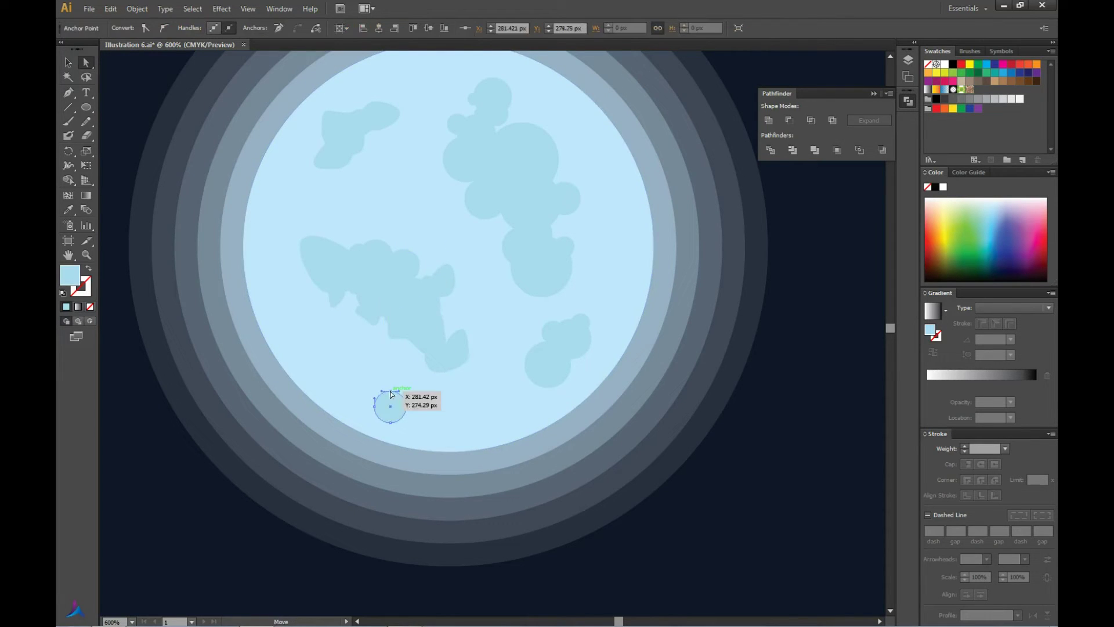
left_click_drag(401, 410, 400, 409)
Reshape the cloud-shaped upper crater's lower-right edge and flatten its top-right lobe.
left_click(550, 387)
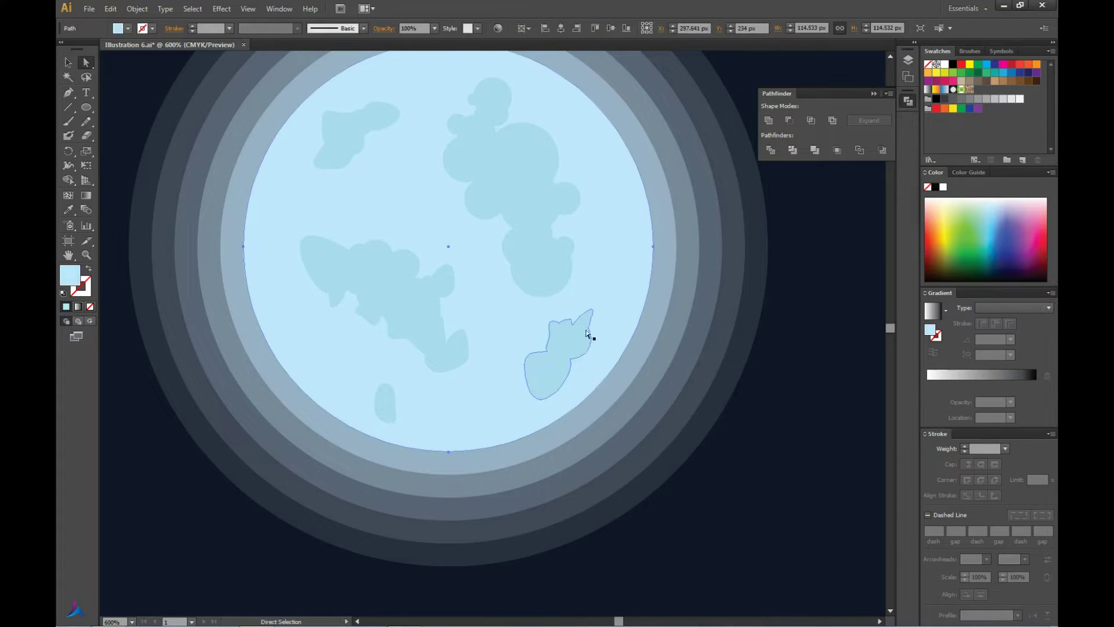
left_click(569, 261)
left_click(566, 240)
left_click_drag(576, 261, 566, 281)
scroll(524, 277, "down", 5)
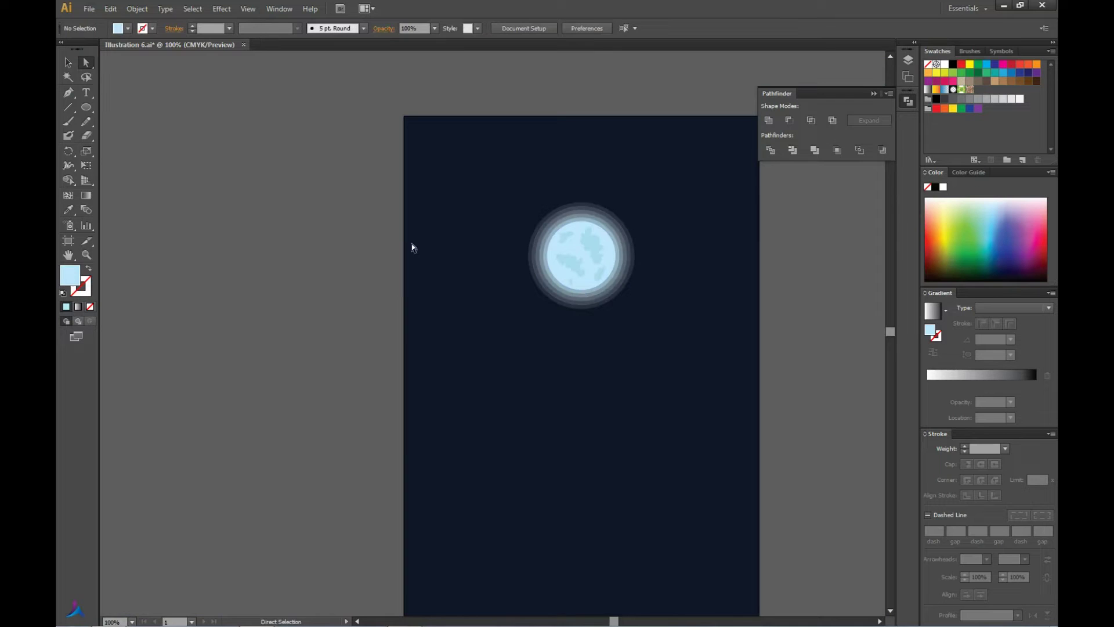
scroll(412, 243, "up", 5)
left_click_drag(637, 231, 623, 249)
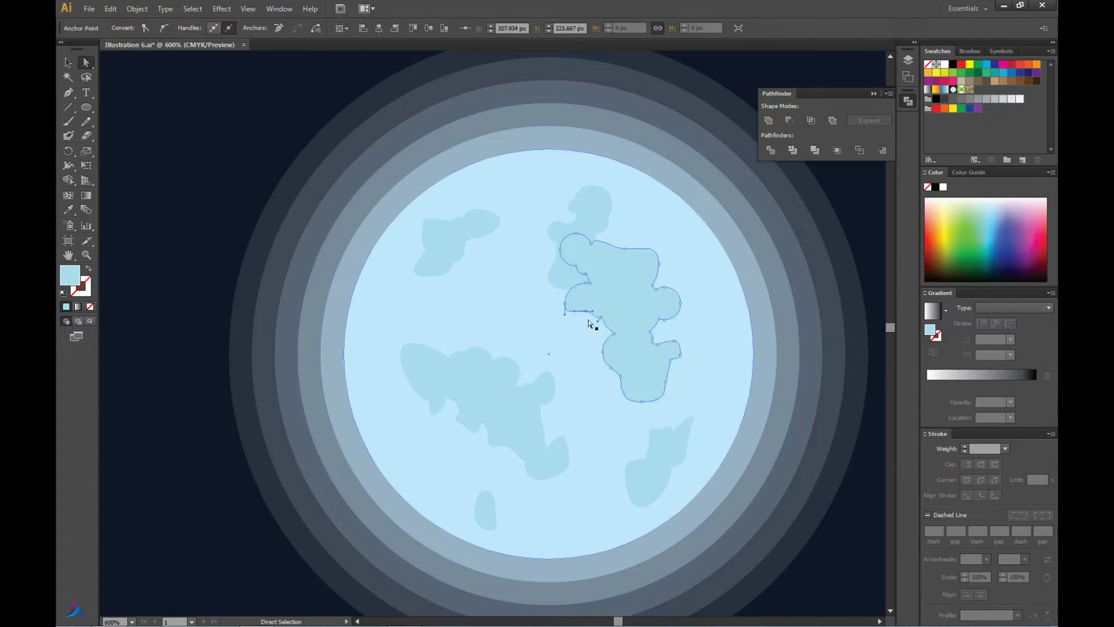
Reshape the edge of another crater.
scroll(586, 323, "down", 5)
scroll(582, 298, "up", 2)
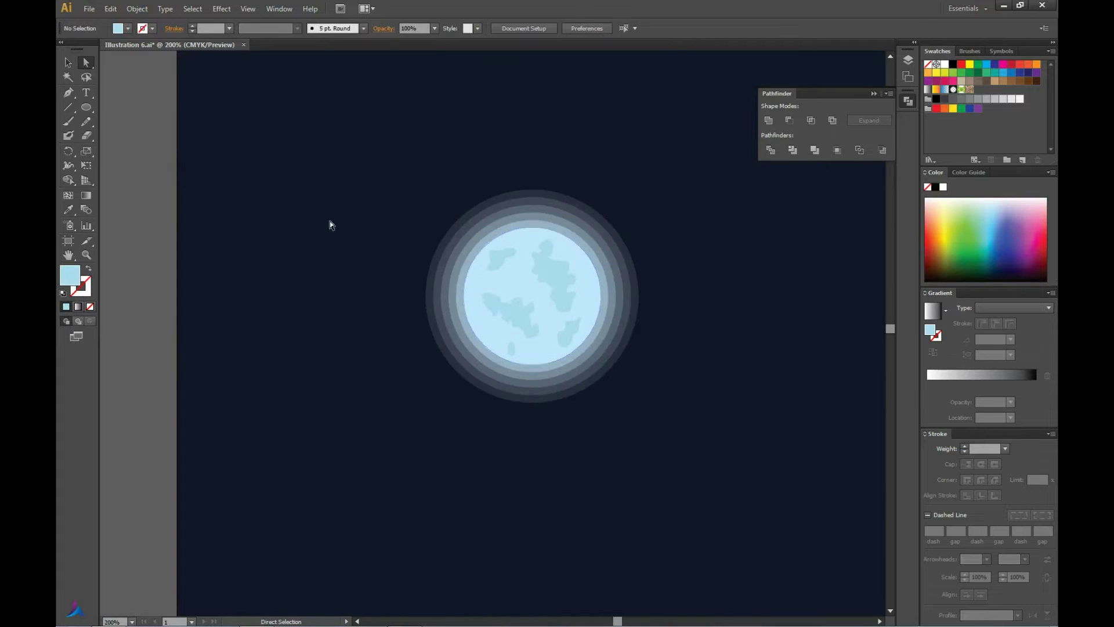
scroll(330, 221, "down", 3)
scroll(499, 336, "up", 3)
left_click(497, 346)
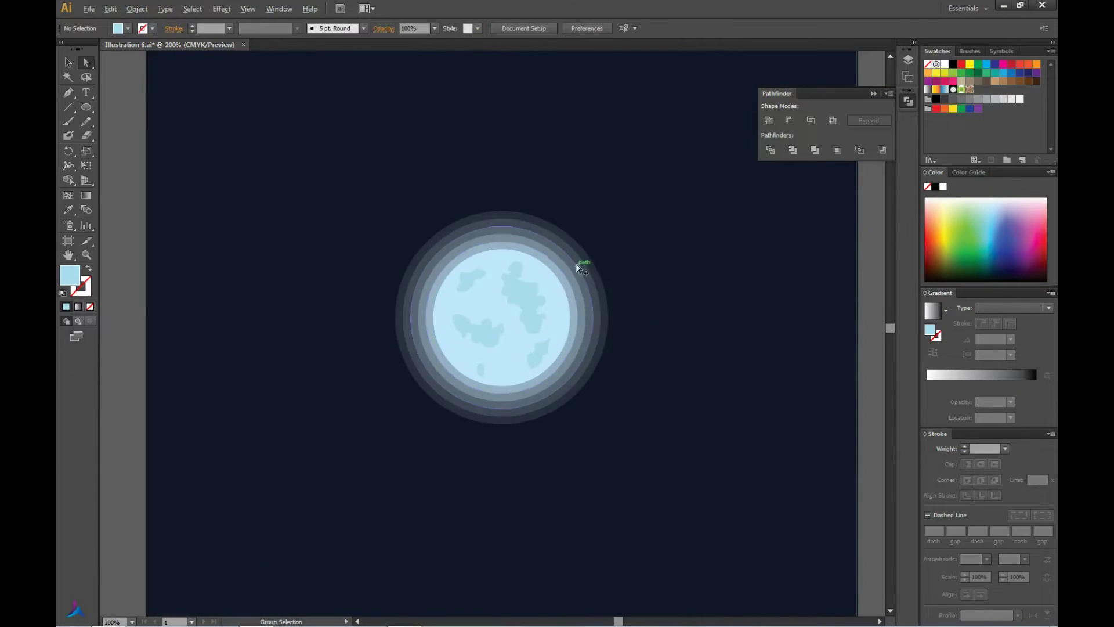
scroll(576, 265, "up", 1)
left_click_drag(560, 351, 552, 347)
Select the whole crater group.
scroll(552, 347, "down", 3)
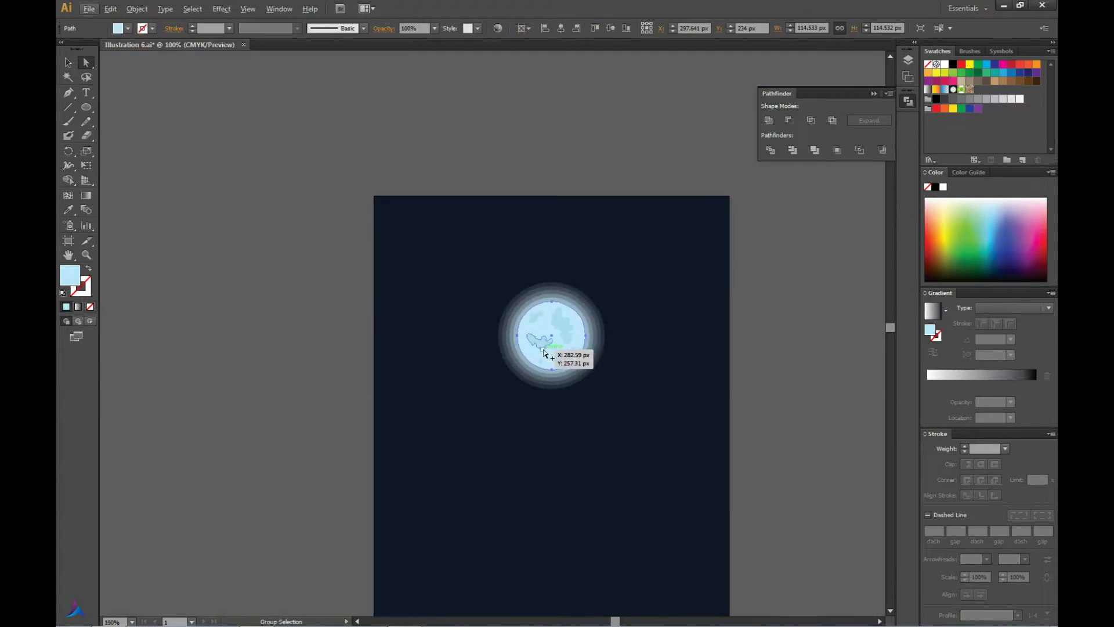
scroll(548, 381, "up", 3)
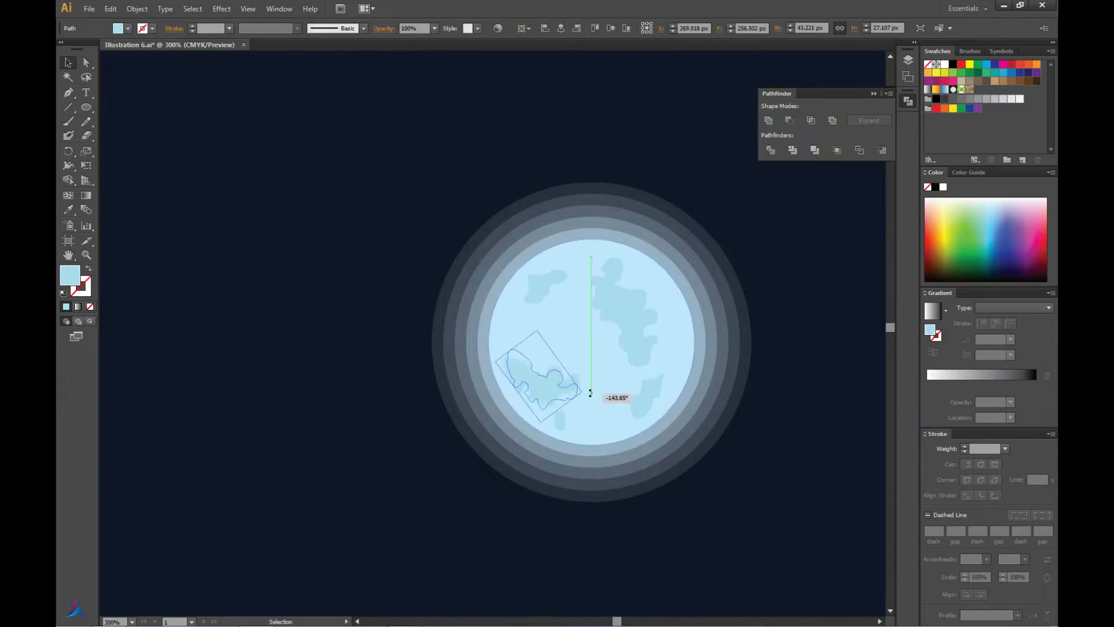
scroll(590, 385, "down", 3)
scroll(525, 287, "up", 3)
left_click(525, 319)
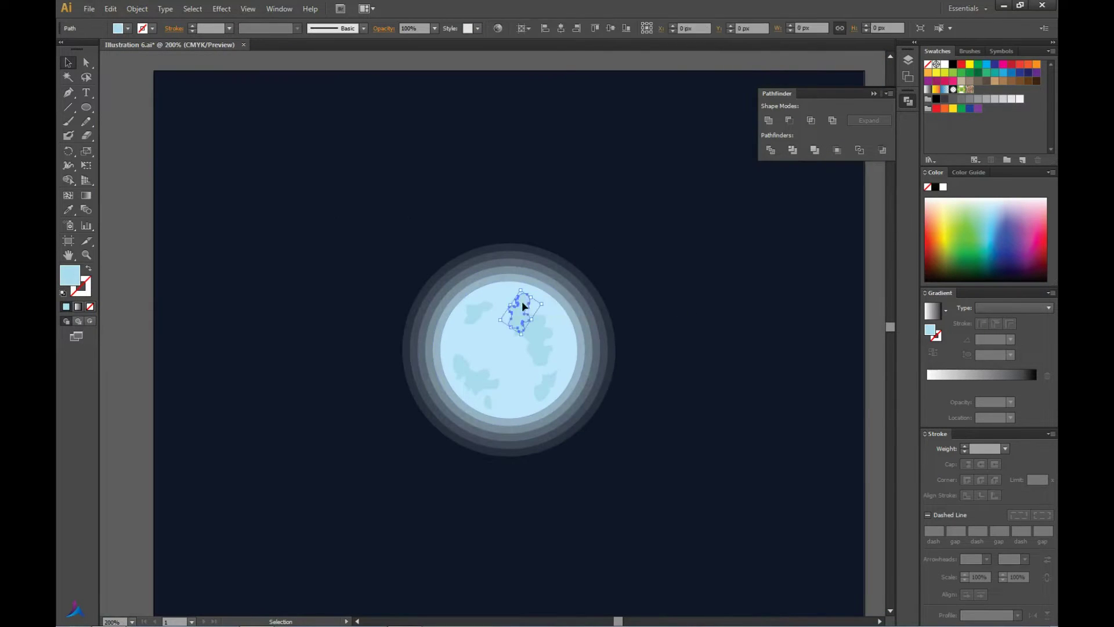
left_click(594, 272)
scroll(614, 262, "down", 3)
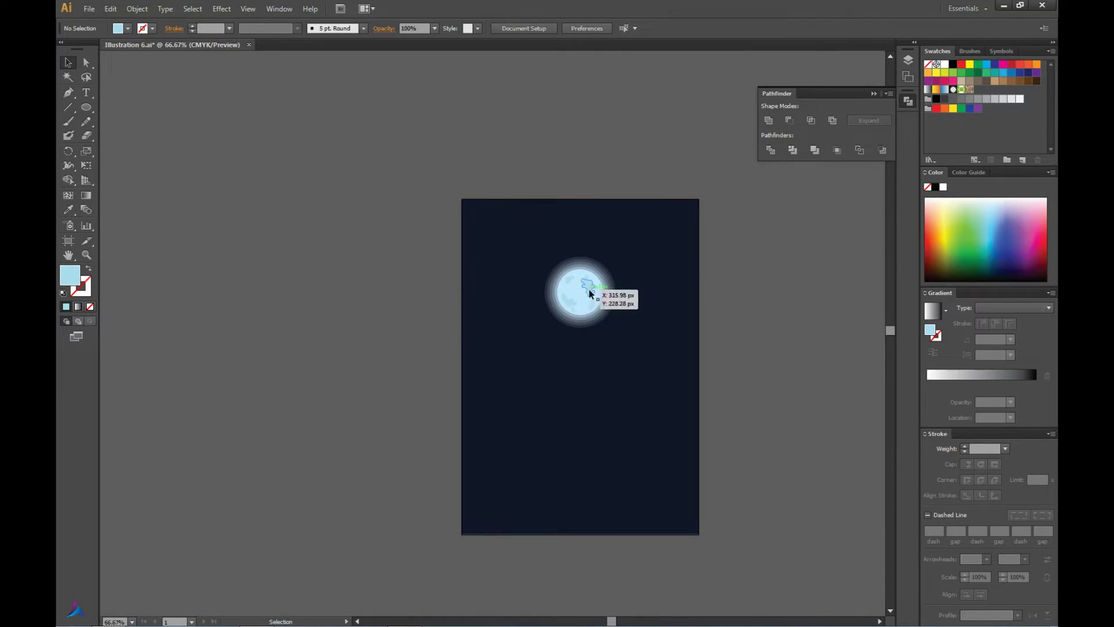
scroll(589, 293, "up", 4)
left_click(568, 245)
Nudge a small crater lower and fill the craters with the glow ring's grey-blue, lightened.
left_click_drag(518, 376, 518, 378)
key("i")
double_click(70, 275)
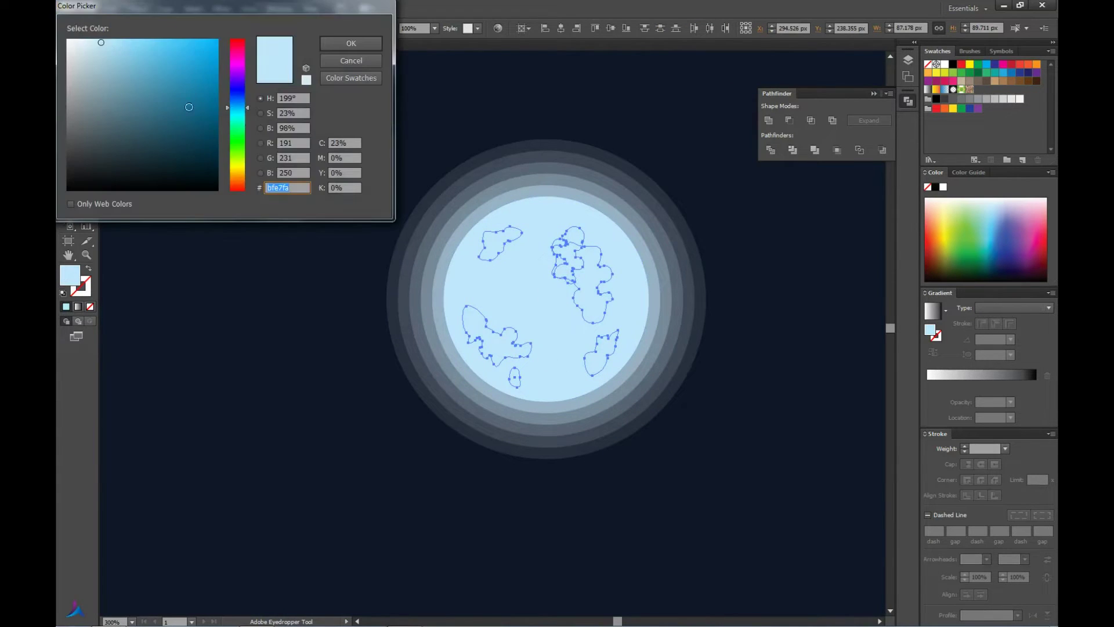
left_click(344, 42)
left_click(449, 252)
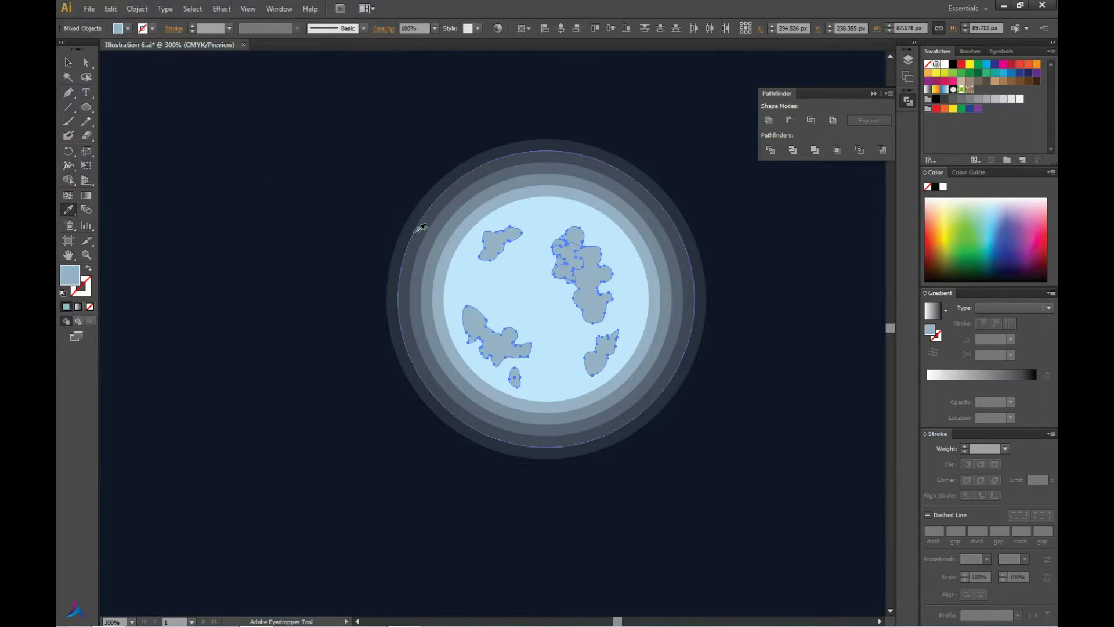
double_click(70, 274)
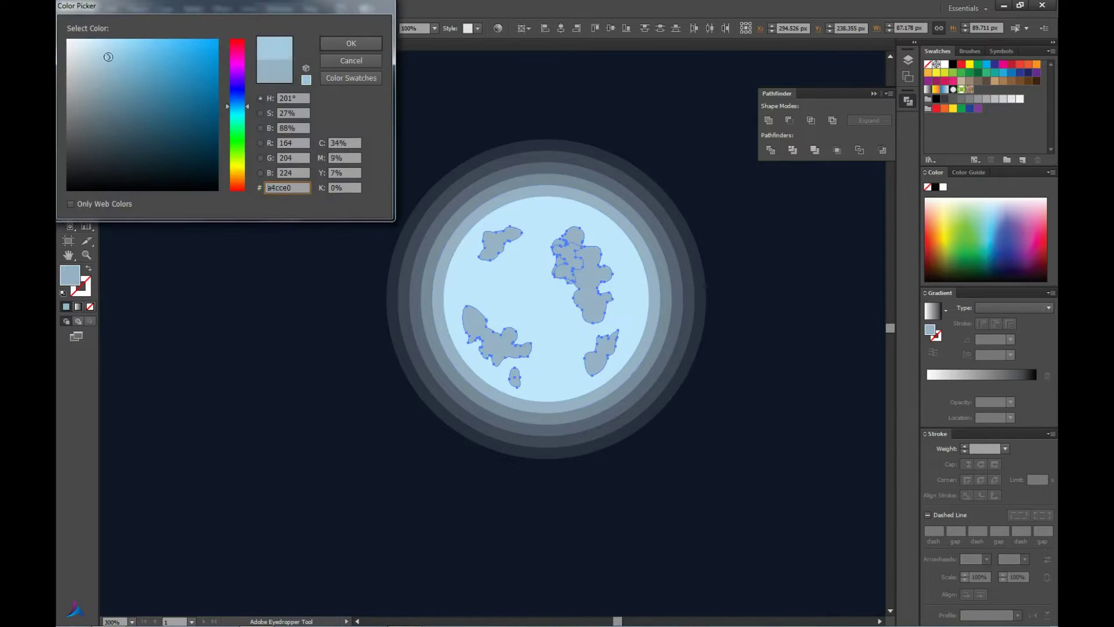
left_click(351, 42)
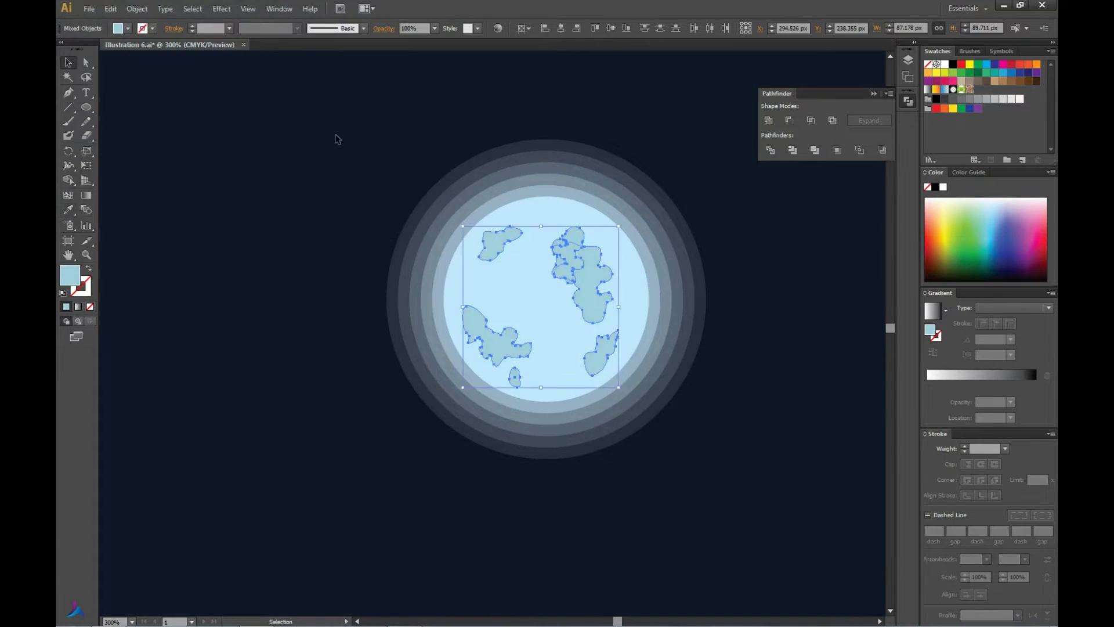
Move a crater to a new spot on the moon.
key("ctrl+minus")
key("ctrl+minus")
key("ctrl+minus")
key("ctrl+plus")
key("ctrl+plus")
key("ctrl+plus")
double_click(585, 364)
left_click(651, 325)
key("Escape")
key("ctrl+minus")
key("ctrl+minus")
key("ctrl+minus")
Refine the crater fill to a paler blue-teal in the Color Picker.
key("ctrl+minus")
key("ctrl+minus")
key("ctrl+plus")
key("ctrl+plus")
key("ctrl+plus")
mouse_move(511, 276)
left_mouse_down()
mouse_move(525, 281)
mouse_move(527, 312)
left_mouse_up()
double_click(522, 269)
key("Escape")
key("ctrl+minus")
key("ctrl+minus")
key("ctrl+minus")
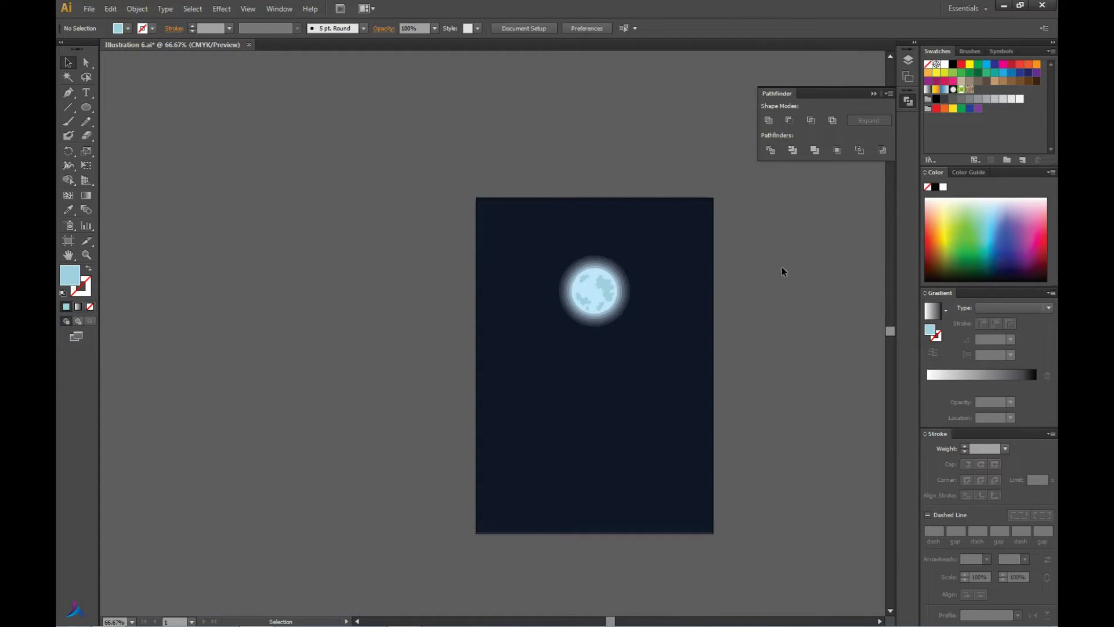
key("ctrl+plus")
key("ctrl+plus")
key("ctrl+plus")
left_click(545, 339, "shift")
double_click(70, 274)
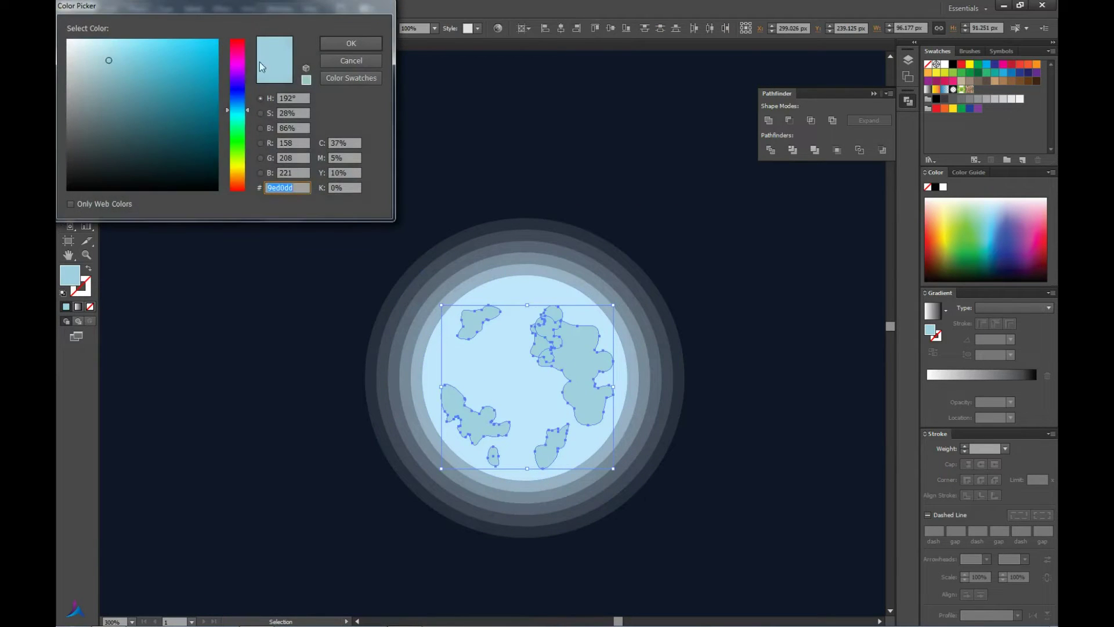
left_click(350, 43)
left_click(331, 208)
key("ctrl+minus")
key("ctrl+minus")
key("ctrl+minus")
key("ctrl+minus")
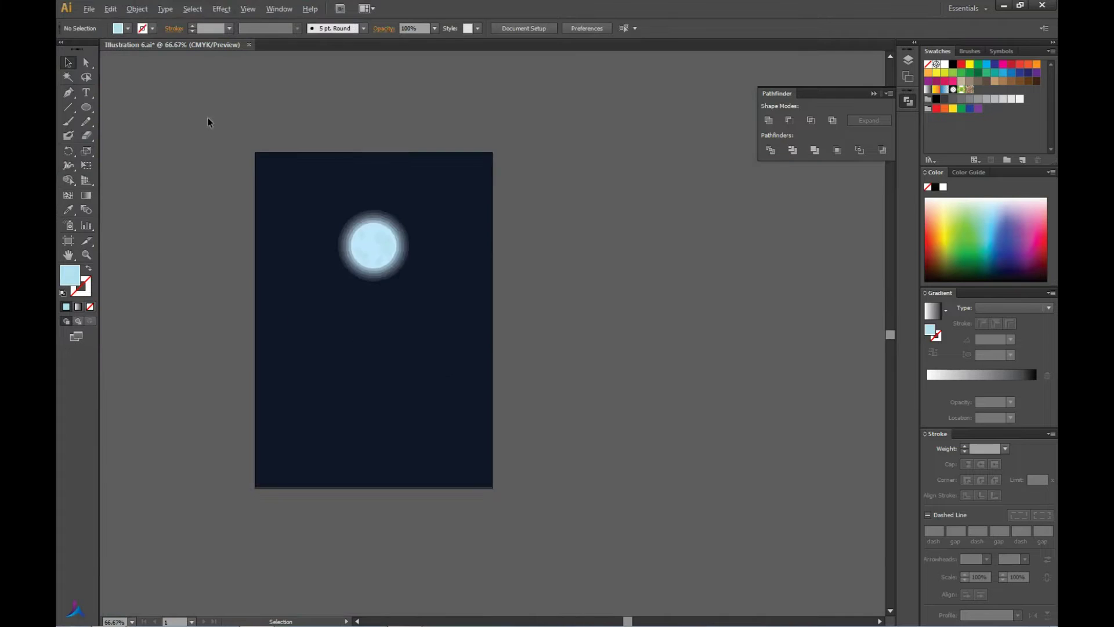
key("ctrl+plus")
key("ctrl+plus")
double_click(70, 275)
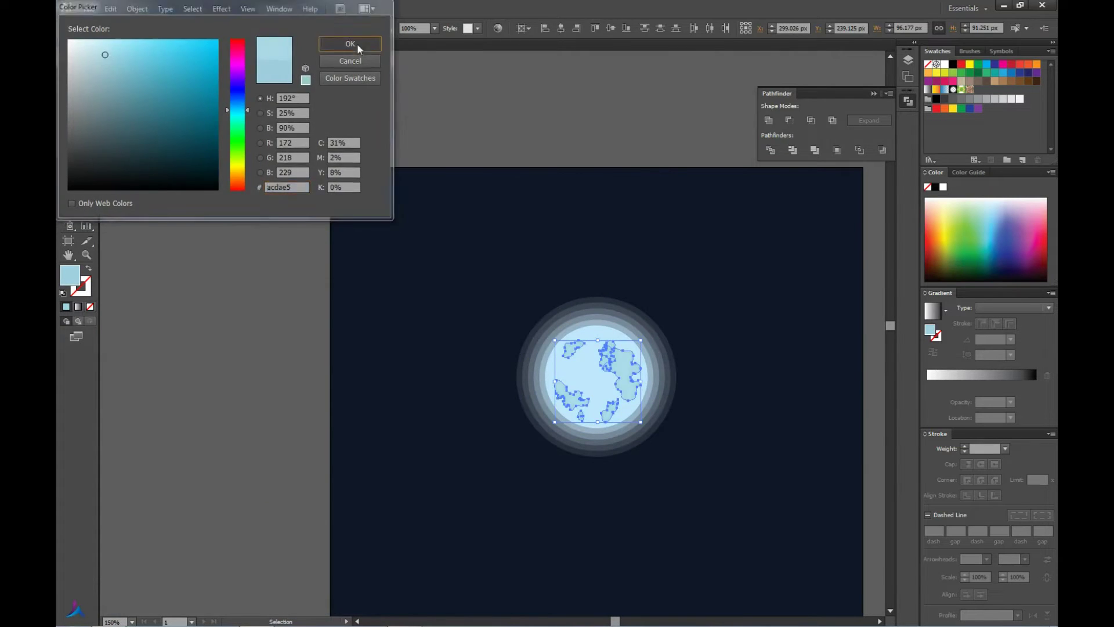
left_click(351, 43)
left_click(409, 128)
key("ctrl+minus")
key("ctrl+minus")
key("ctrl+plus")
key("ctrl+plus")
Create a 6 px circle for a star.
key("l")
left_click(404, 180)
key("Return")
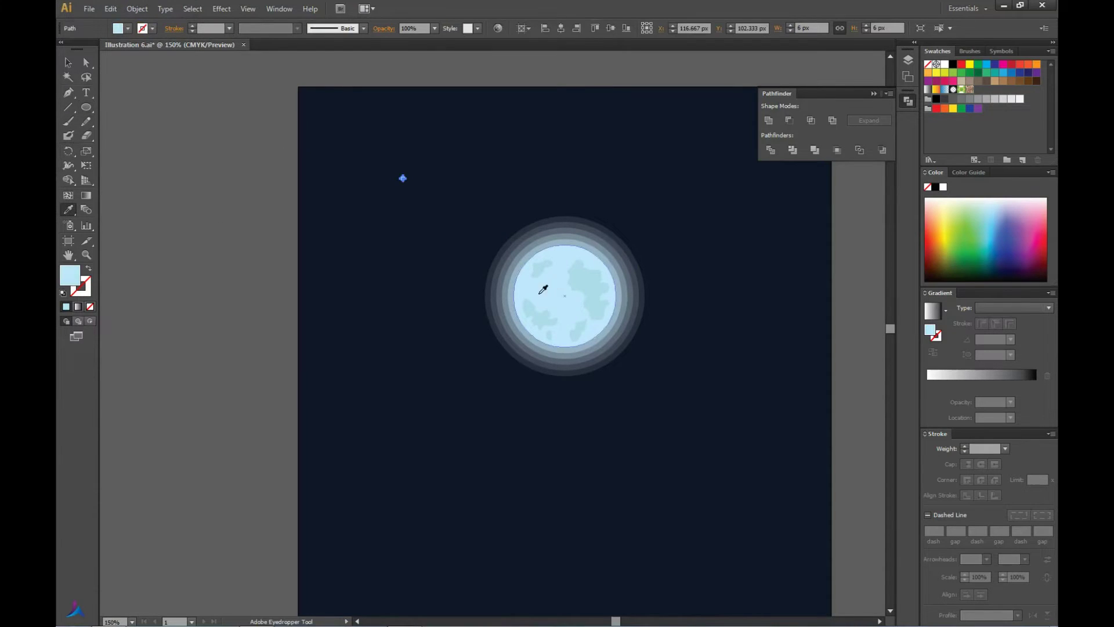
Fill the small star circle with the moon's light blue.
left_click(543, 289)
key("v")
key("ctrl+plus")
key("ctrl+plus")
key("ctrl+plus")
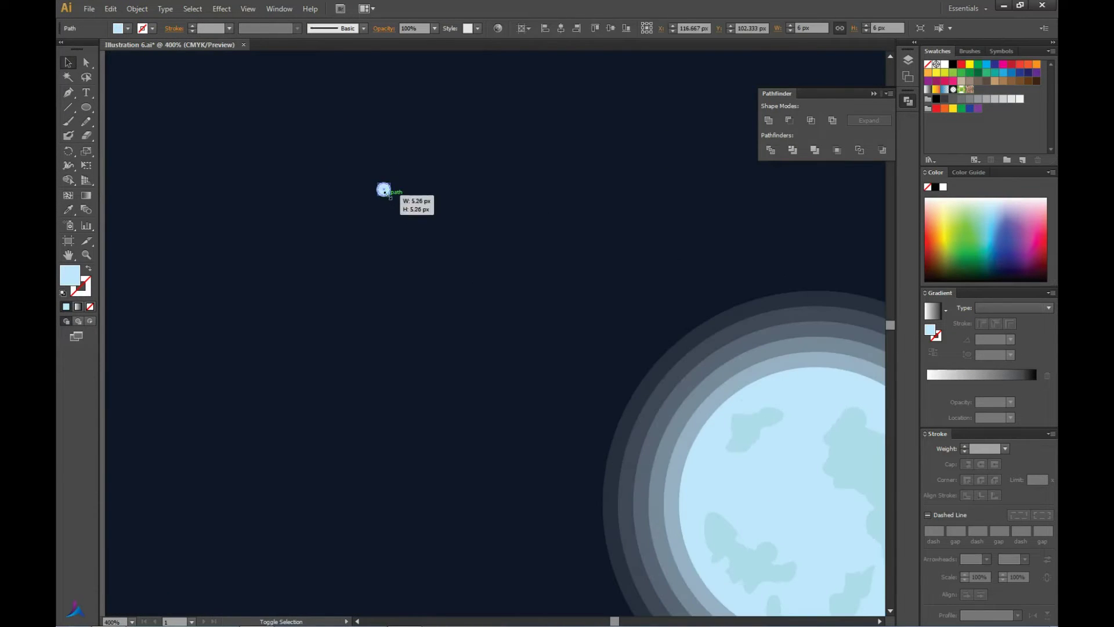
key("ctrl+0")
left_click(466, 198)
left_click(537, 302)
left_click(691, 236)
Scatter star copies across the sky, including lower down, upper right and left.
scroll(691, 236, "down", 3)
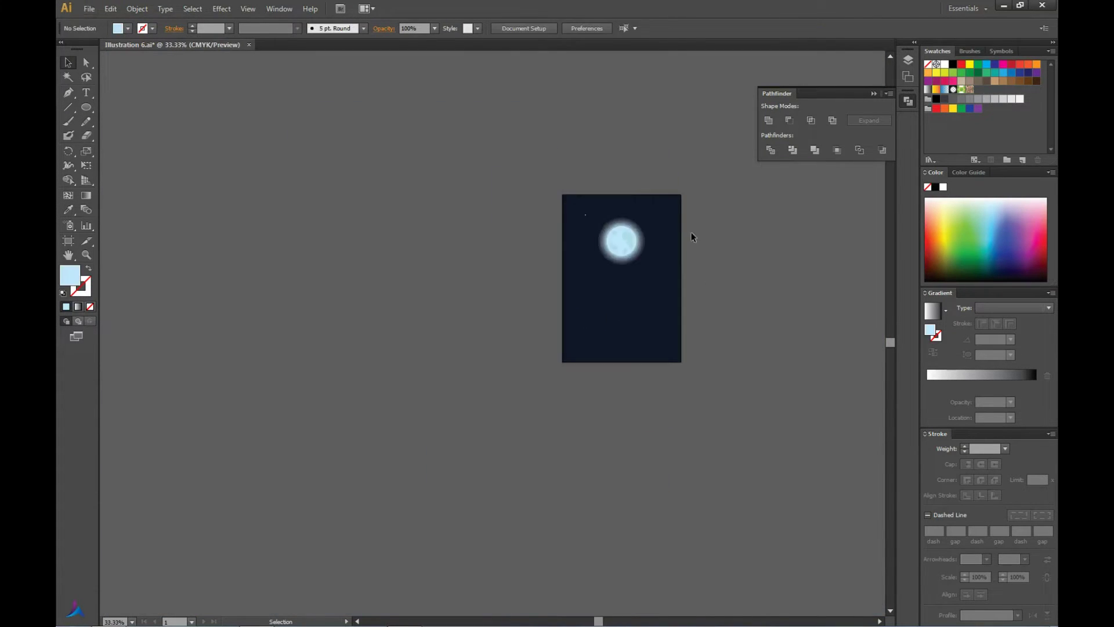
key("ctrl+plus")
key("ctrl+plus")
key("ctrl+plus")
left_click_drag(540, 233, 542, 291)
key("ctrl+plus")
key("ctrl+plus")
key("ctrl+plus")
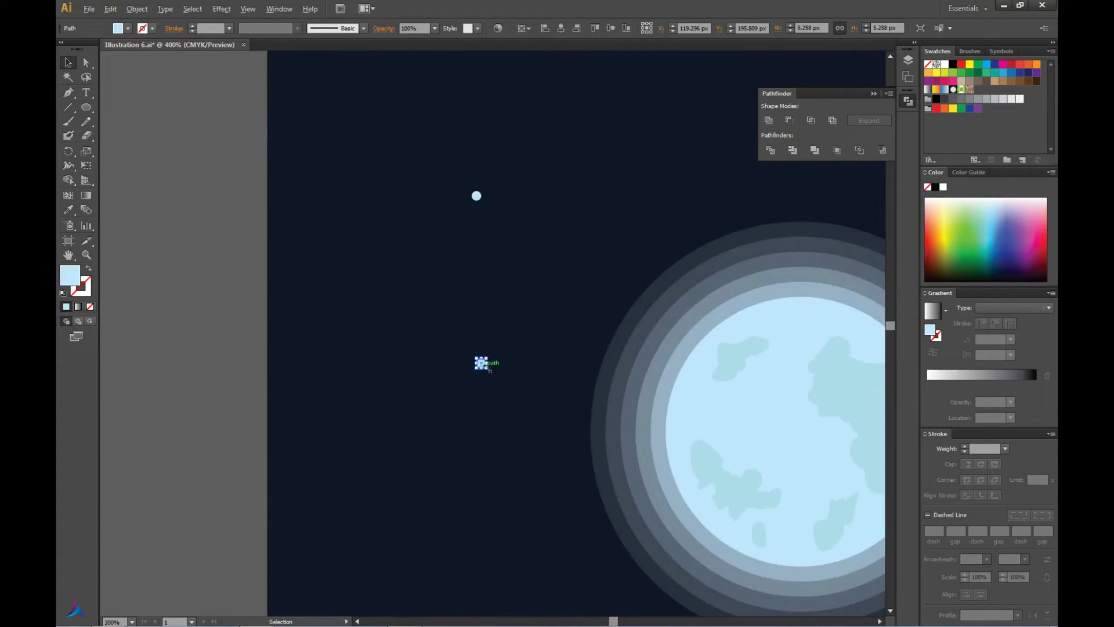
scroll(490, 369, "up", 2)
scroll(475, 360, "down", 4)
left_click(392, 166)
scroll(393, 166, "down", 2)
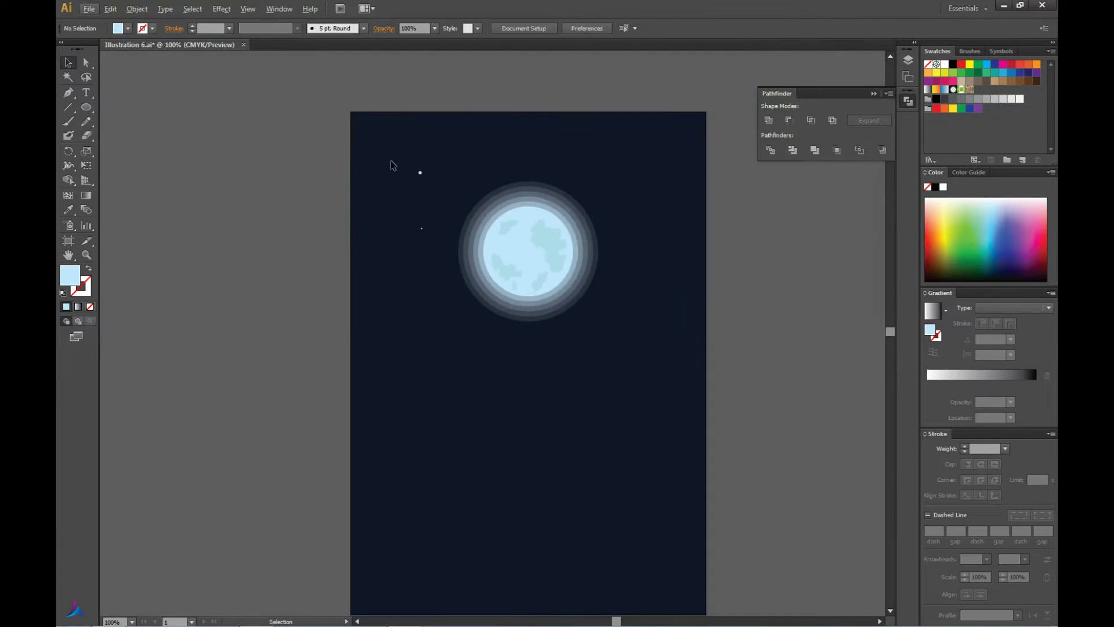
left_click_drag(472, 184, 485, 165)
left_click_drag(494, 163, 643, 178)
mouse_move(420, 174)
left_mouse_down()
mouse_move(434, 291)
mouse_move(400, 272)
left_mouse_up()
left_click(287, 189)
Add one more star and draw a thin diagonal shooting-star line across the upper left.
scroll(303, 181, "down", 3)
scroll(305, 160, "up", 3)
left_click_drag(642, 342, 625, 284)
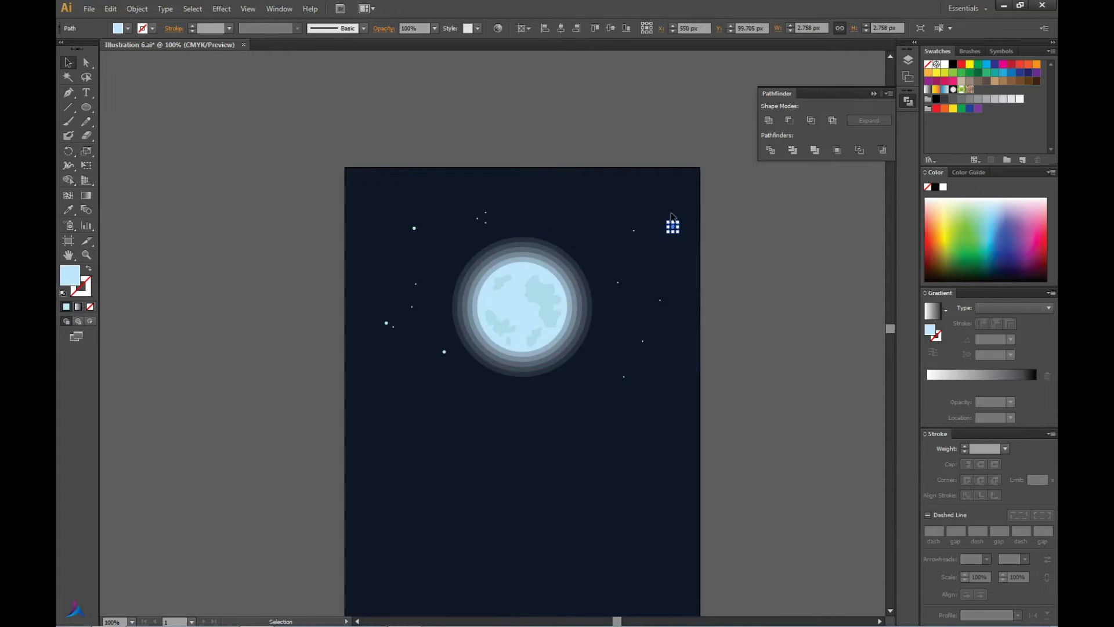
left_click(580, 201)
scroll(558, 191, "down", 1)
mouse_move(361, 115)
left_mouse_down()
mouse_move(460, 114)
mouse_move(485, 224)
left_mouse_up()
Position the thin diagonal shooting-star line below-right of the moon.
scroll(478, 117, "down", 3)
scroll(478, 117, "up", 4)
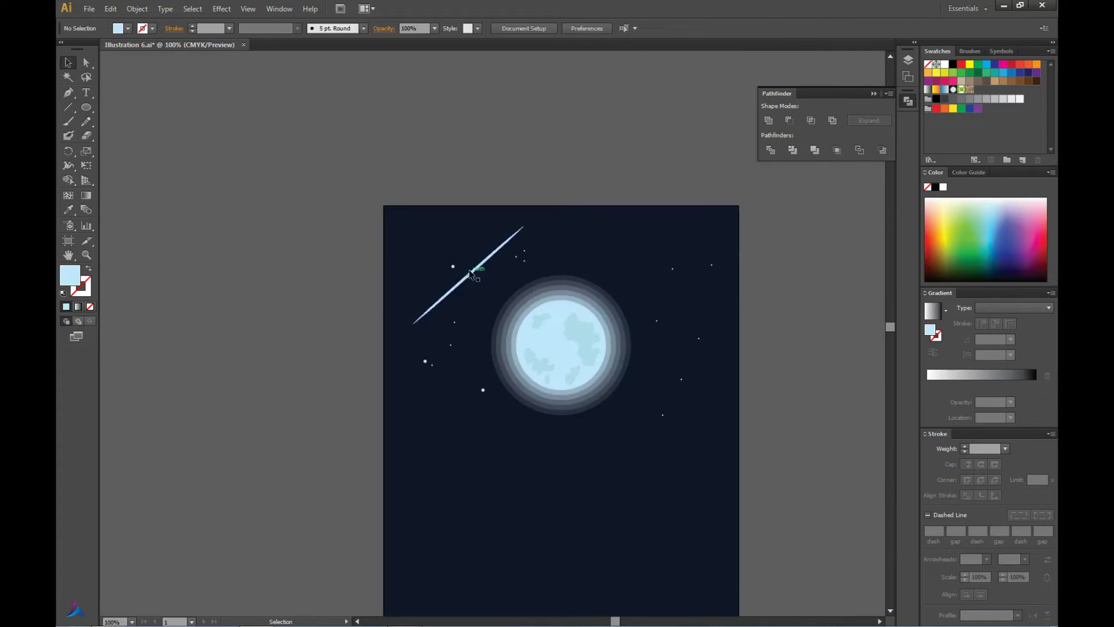
scroll(450, 268, "up", 3)
left_click_drag(513, 287, 511, 286)
scroll(361, 168, "down", 4)
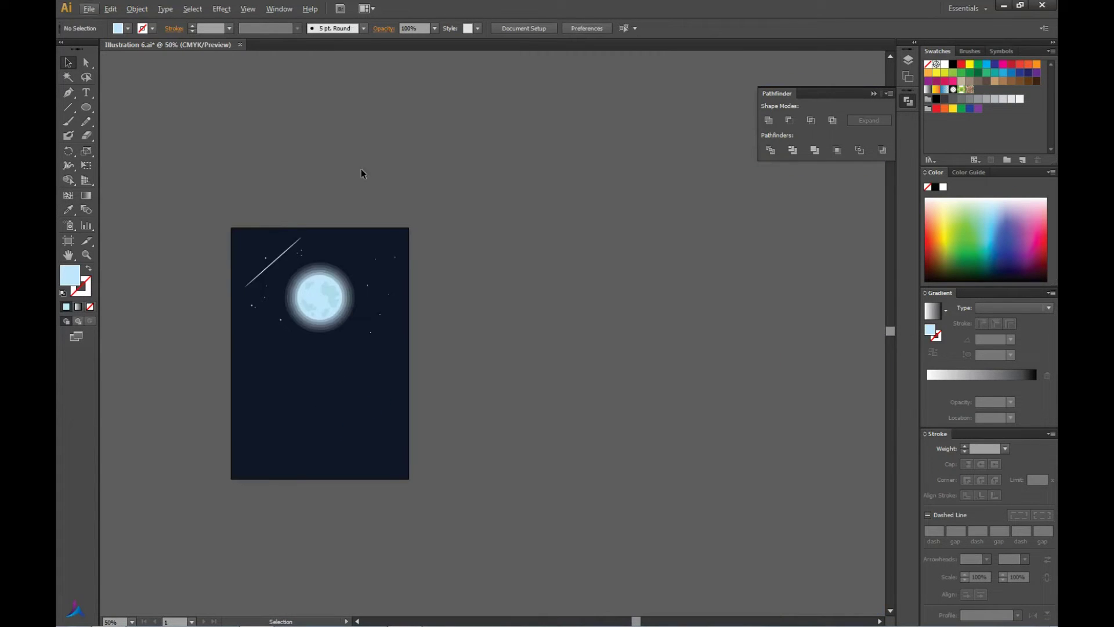
scroll(361, 169, "up", 3)
left_click_drag(533, 165, 490, 215)
scroll(488, 199, "down", 4)
scroll(583, 166, "down", 2)
scroll(582, 165, "up", 4)
mouse_move(531, 364)
left_mouse_down()
mouse_move(521, 348)
mouse_move(557, 395)
left_mouse_up()
scroll(667, 267, "down", 2)
scroll(659, 258, "up", 2)
left_click(534, 133)
Add extra star copies near the top right and left of the moon.
scroll(601, 134, "down", 3)
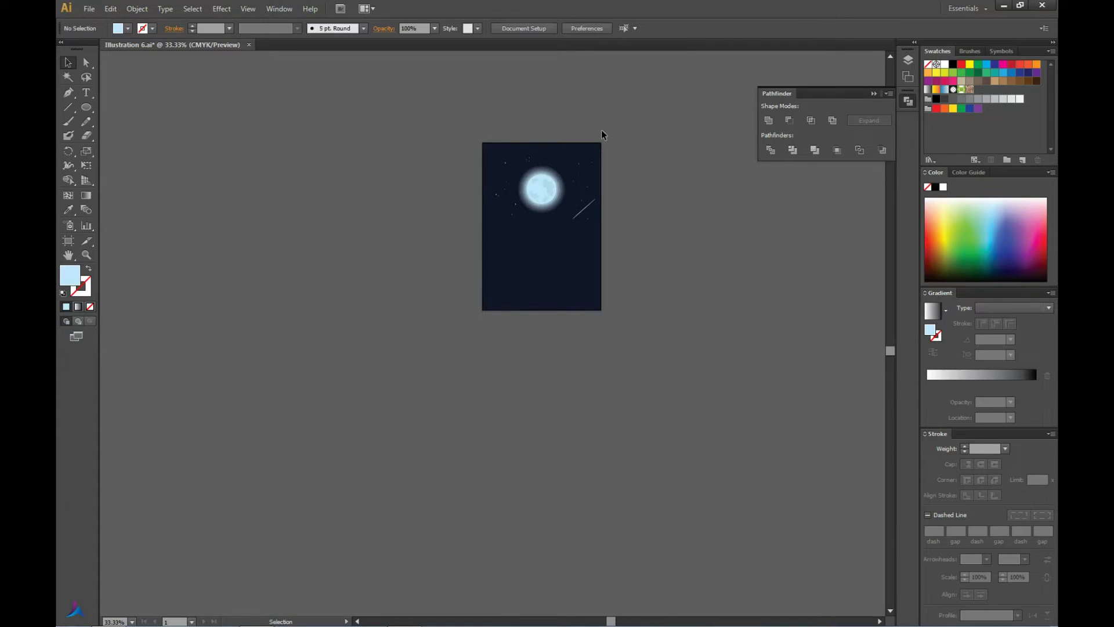
scroll(510, 131, "up", 1)
scroll(511, 125, "up", 2)
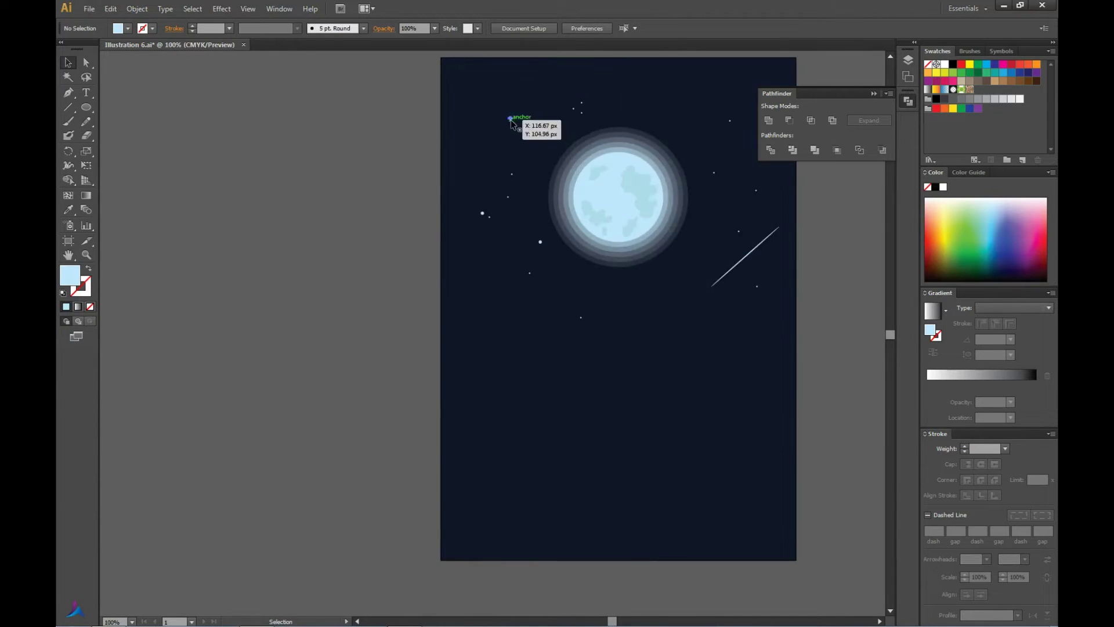
scroll(455, 179, "up", 2)
left_click_drag(547, 183, 554, 193)
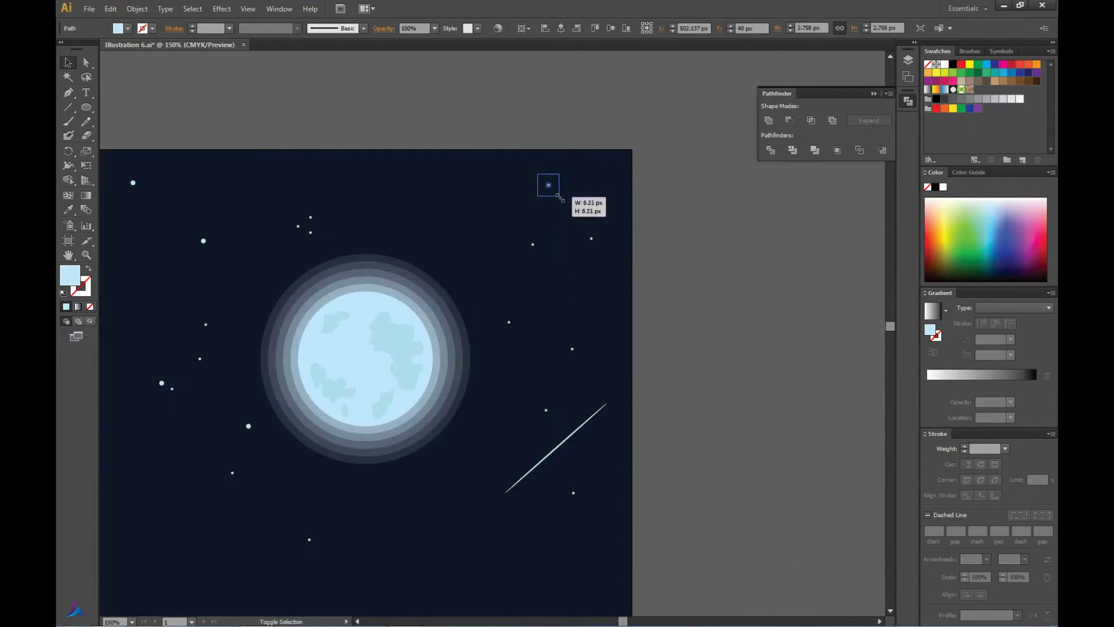
left_click(574, 350)
scroll(580, 348, "down", 3)
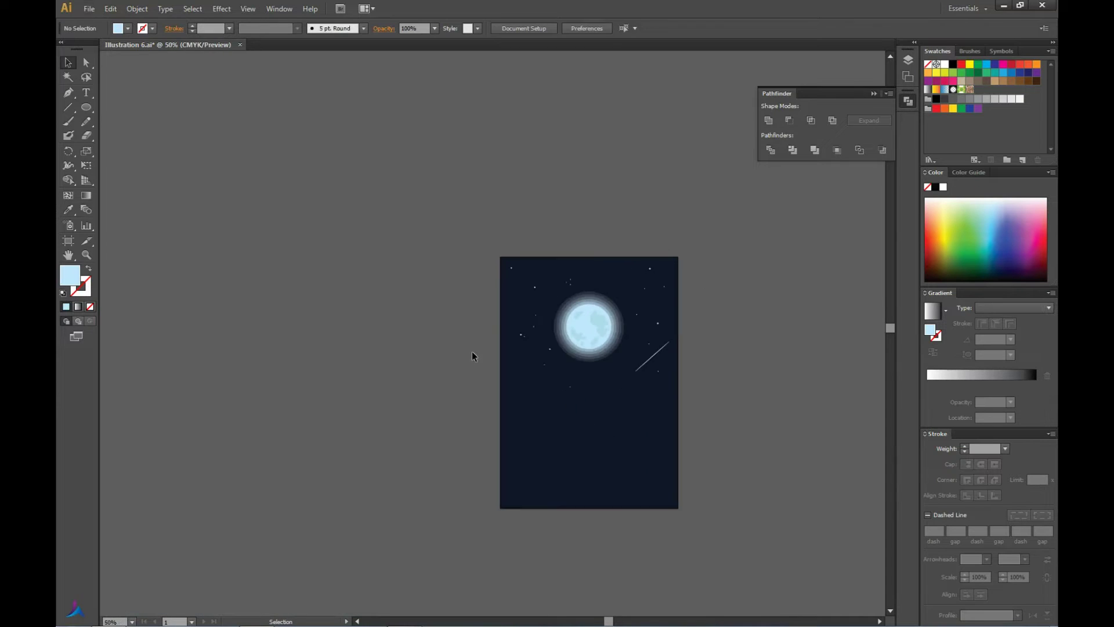
scroll(472, 354, "up", 3)
left_click_drag(510, 351, 477, 353)
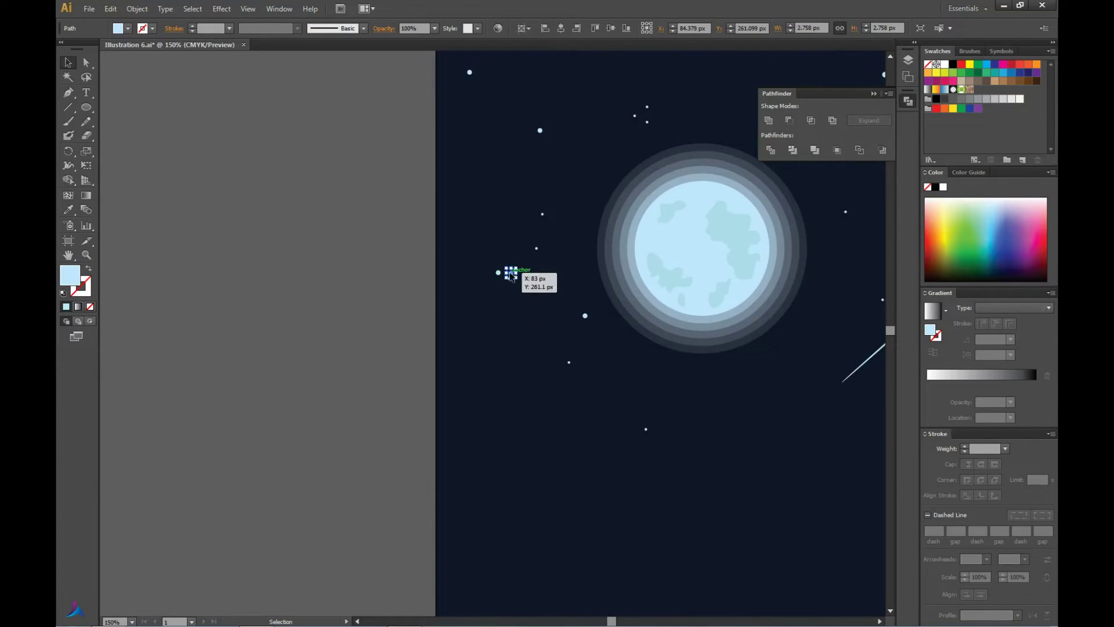
scroll(511, 274, "down", 3)
left_click(356, 245)
scroll(355, 183, "down", 1)
scroll(339, 197, "up", 1)
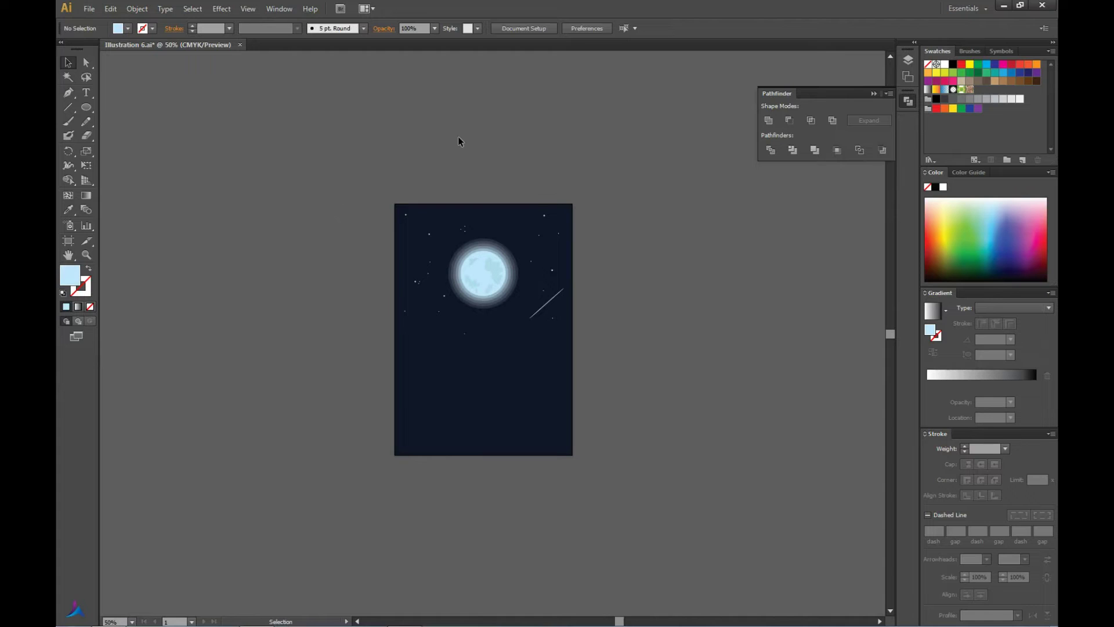
Draw overlapping light-blue circles of varying sizes, one about 47 px, forming a cloud.
key("l")
scroll(409, 305, "up", 2)
mouse_move(435, 341)
left_mouse_down()
mouse_move(481, 388)
mouse_move(513, 395)
mouse_move(521, 374)
mouse_move(442, 347)
mouse_move(427, 370)
mouse_move(458, 398)
left_mouse_up()
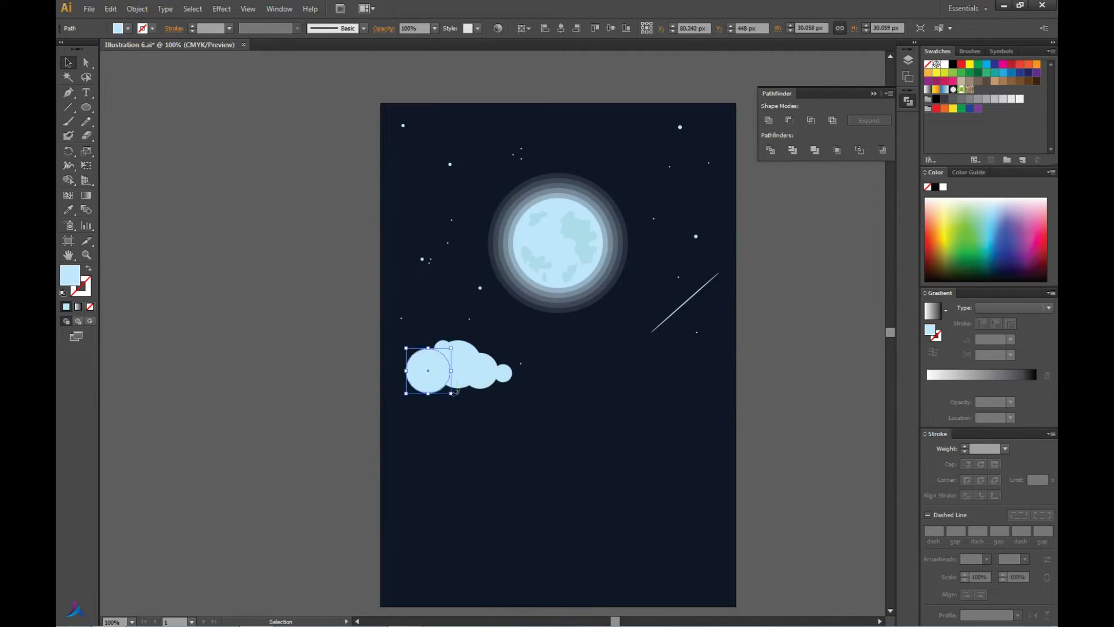
scroll(308, 307, "up", 2)
left_click_drag(559, 405, 531, 402)
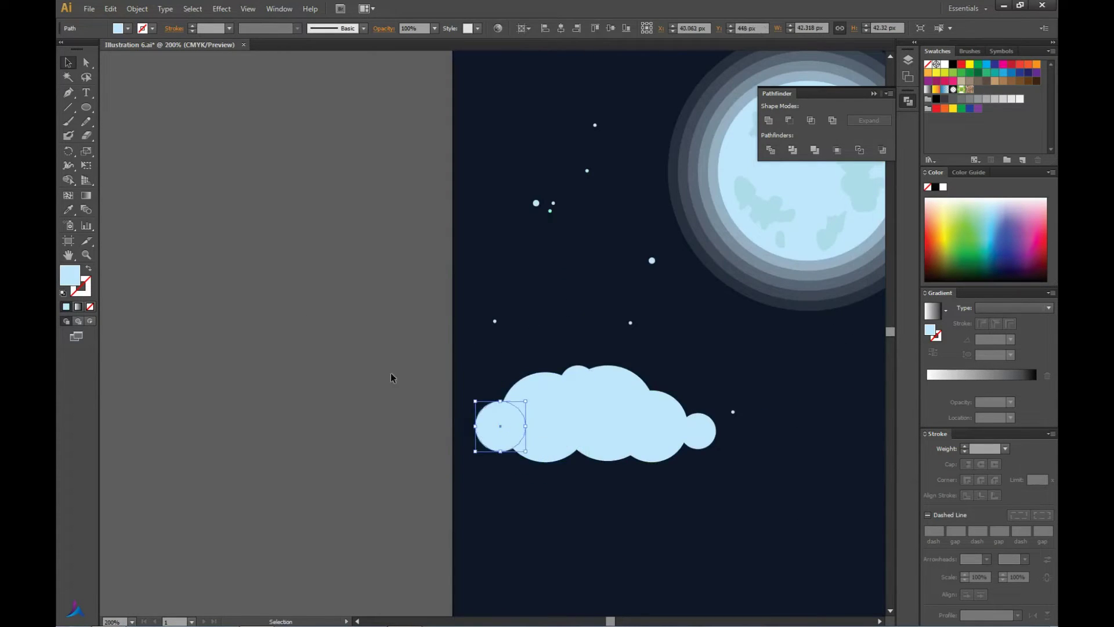
scroll(391, 372, "down", 2)
scroll(581, 417, "up", 3)
left_click_drag(592, 441, 607, 427)
scroll(607, 427, "down", 3)
scroll(306, 370, "up", 2)
left_click_drag(441, 395, 421, 431)
scroll(214, 369, "down", 3)
left_click(214, 369)
Add a copied circle, then move the whole cloud onto the pasteboard left of the artboard.
scroll(214, 369, "up", 3)
scroll(420, 430, "down", 3)
left_click(445, 360)
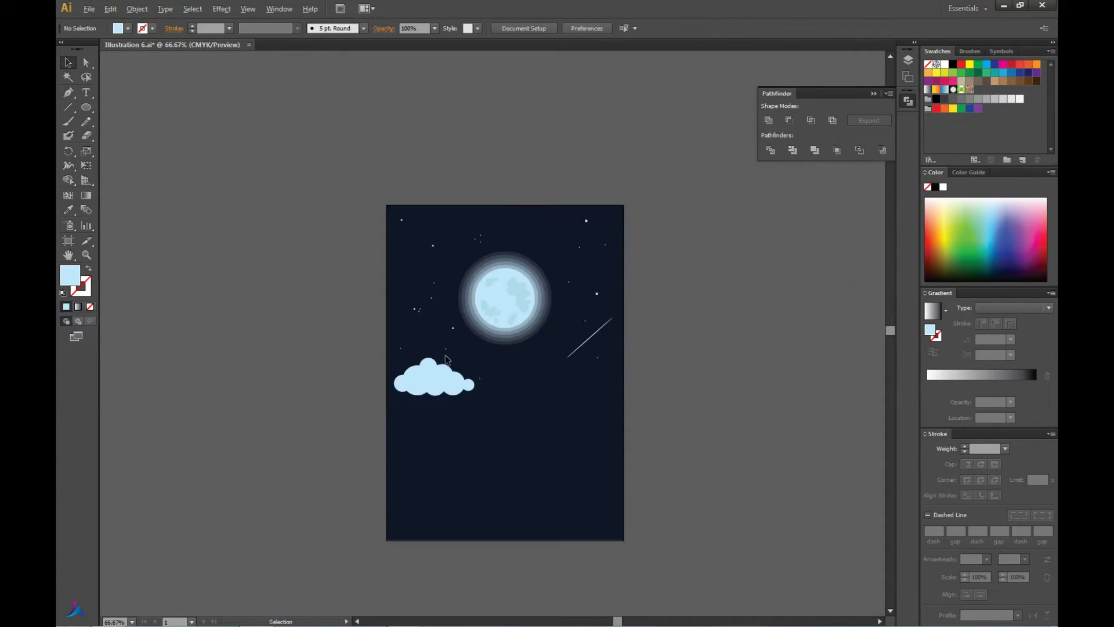
left_click(429, 377)
scroll(427, 379, "up", 3)
scroll(566, 403, "down", 3)
left_click_drag(525, 395, 356, 399)
left_click(290, 349)
Draw a parallelogram cutting shape beneath the light-blue cloud.
left_click(355, 399)
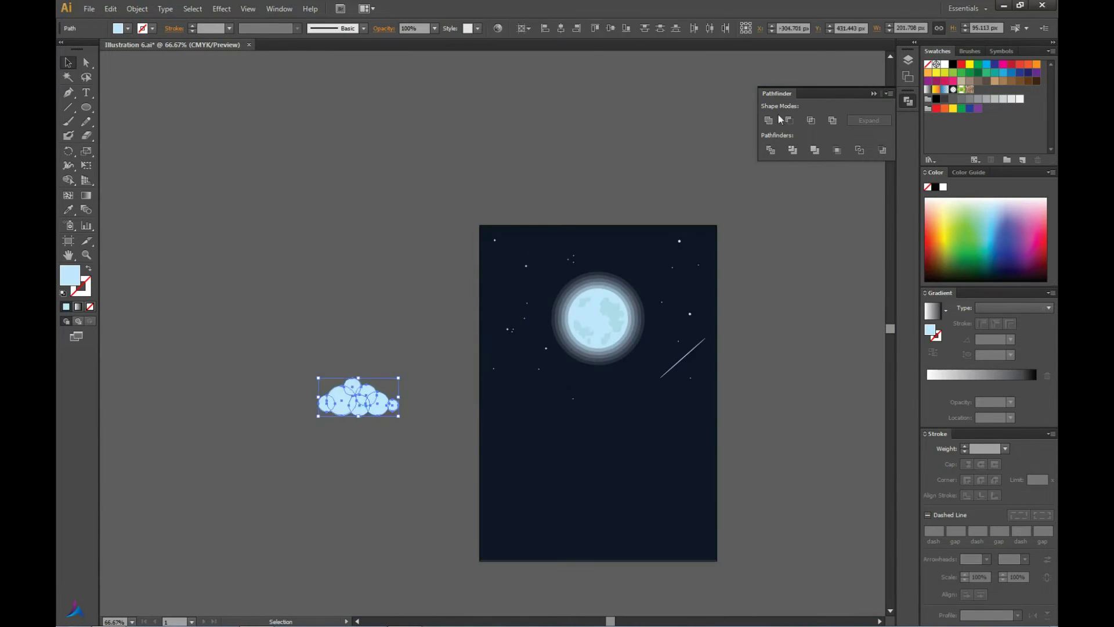
left_click(318, 402)
left_click(427, 402)
left_click(389, 440)
left_click(275, 432)
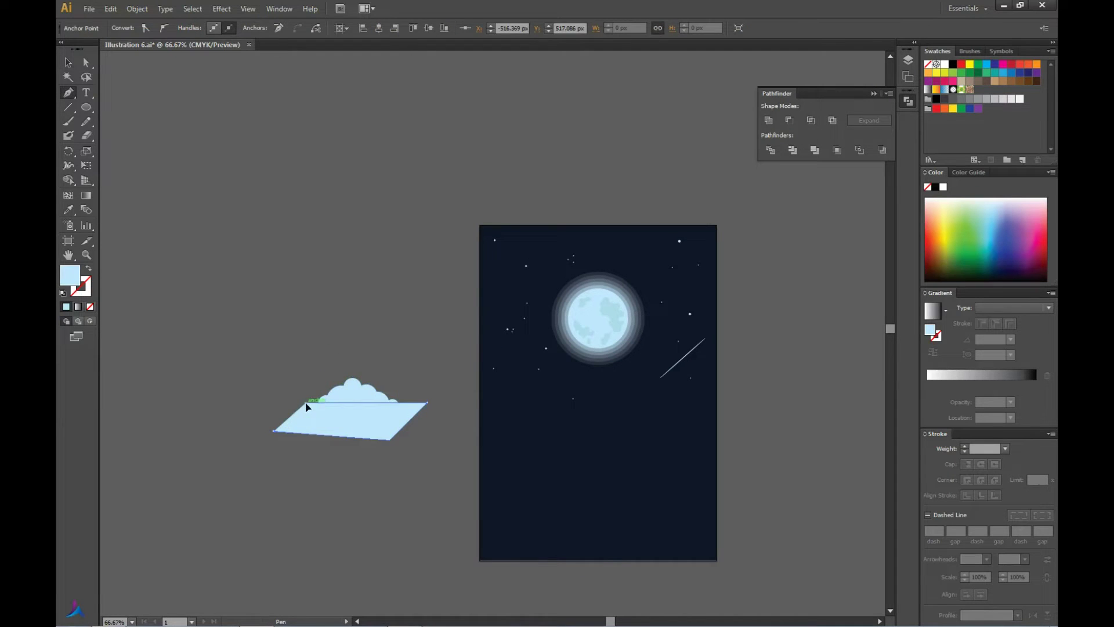
key("v")
left_click(385, 385, "shift")
Trim the cloud's bottom and move it onto the artboard left of the moon.
left_click(789, 121)
left_click_drag(355, 390, 559, 383)
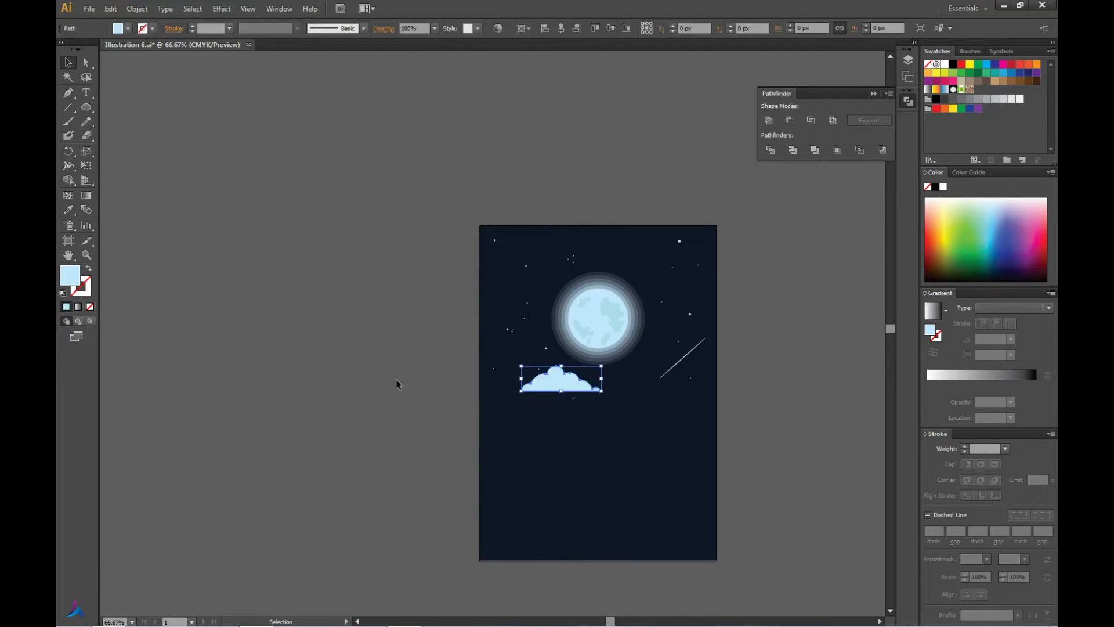
scroll(301, 343, "down", 2)
scroll(301, 343, "up", 4)
left_click_drag(691, 416, 644, 415)
scroll(360, 342, "down", 2)
scroll(360, 343, "up", 2)
Fill the cloud with a sampled dark grey-blue and move it over the moon's lower left.
key("i")
left_click(617, 273)
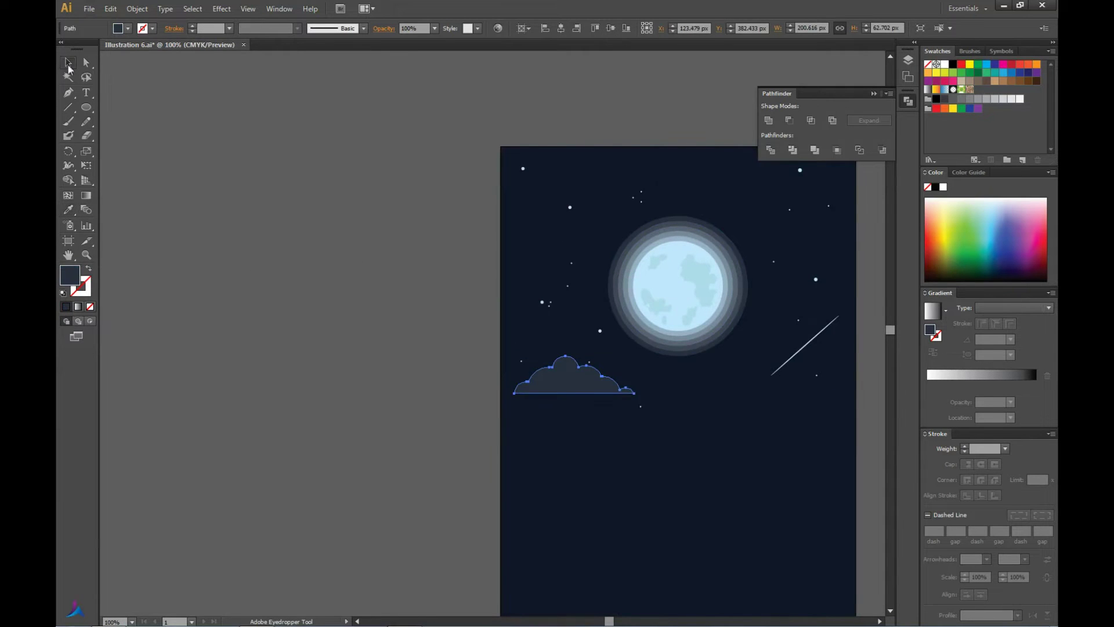
left_click(68, 67)
scroll(373, 193, "down", 2)
scroll(374, 194, "up", 2)
left_click_drag(493, 348, 540, 284)
scroll(309, 241, "down", 2)
scroll(309, 242, "up", 2)
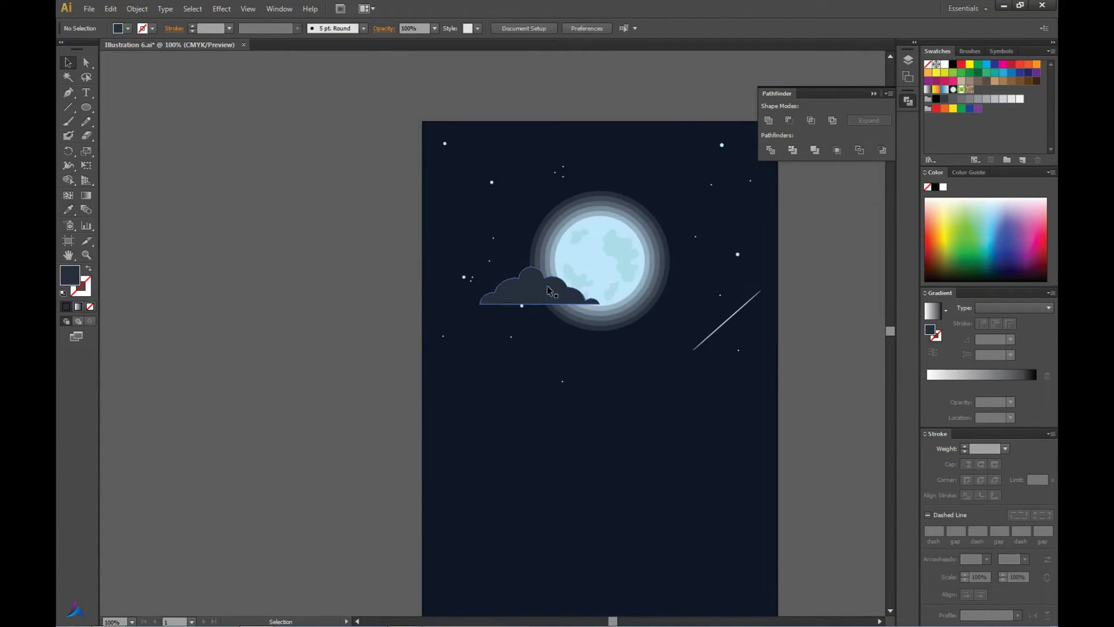
left_click(550, 290)
key("i")
double_click(70, 274)
left_click(351, 43)
key("v")
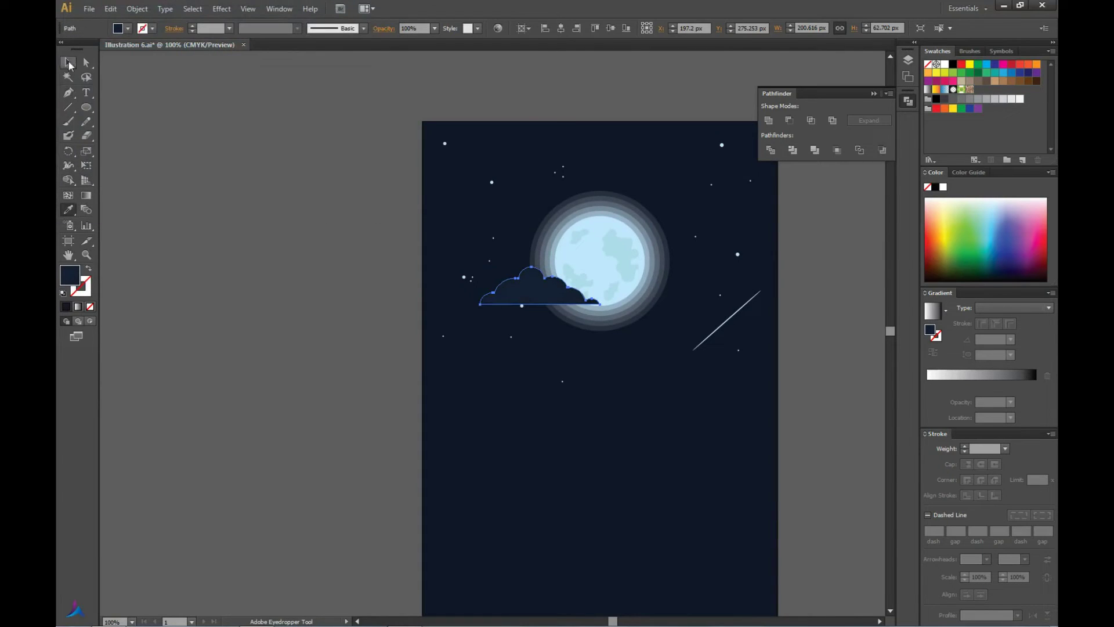
Refill the cloud lighter blue-grey, then undo both the recolouring and the move.
scroll(316, 175, "down", 2)
scroll(315, 175, "up", 2)
double_click(69, 274)
left_click(355, 42)
left_click(256, 186)
scroll(256, 186, "down", 2)
scroll(224, 181, "up", 1)
left_click(450, 270)
scroll(485, 268, "up", 3)
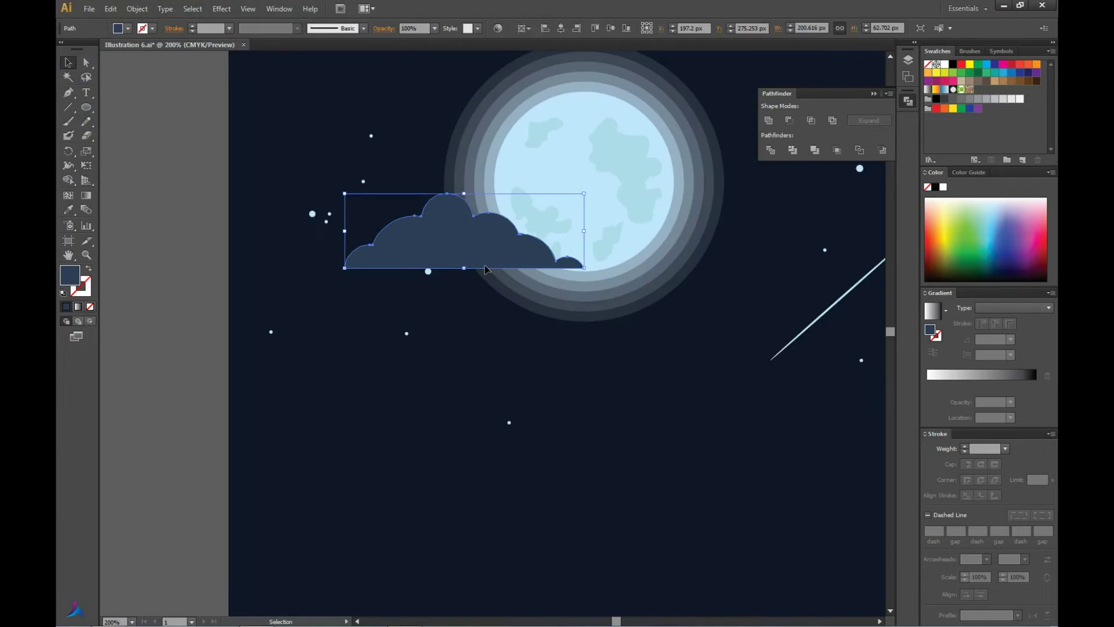
key("ctrl+z")
key("ctrl+z")
key("ctrl+z")
key("ctrl+z")
Select the cloud, then draw and remove an accidental small circle.
scroll(485, 265, "down", 3)
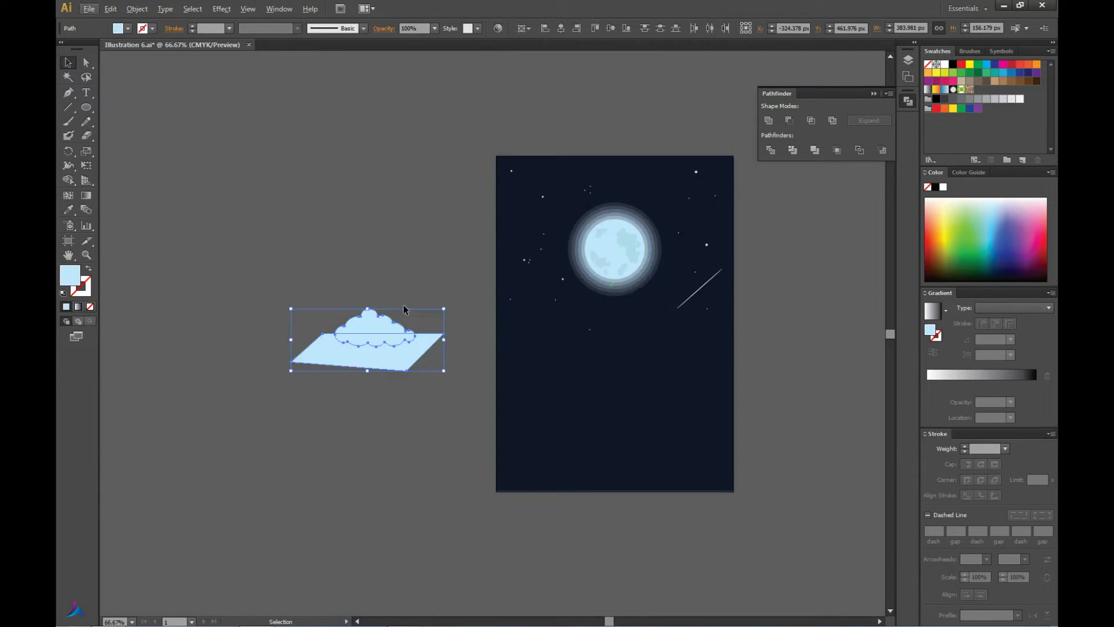
scroll(402, 305, "up", 3)
key("ctrl+z")
key("ctrl+z")
key("ctrl+z")
key("ctrl+z")
key("ctrl+z")
key("ctrl+z")
left_click(545, 299)
left_click(552, 273)
key("l")
left_click_drag(561, 307, 580, 299)
left_click(614, 260)
key("ctrl+minus")
Flatten the cloud's bottom by subtracting the parallelogram with Pathfinder Minus Front.
key("ctrl+a")
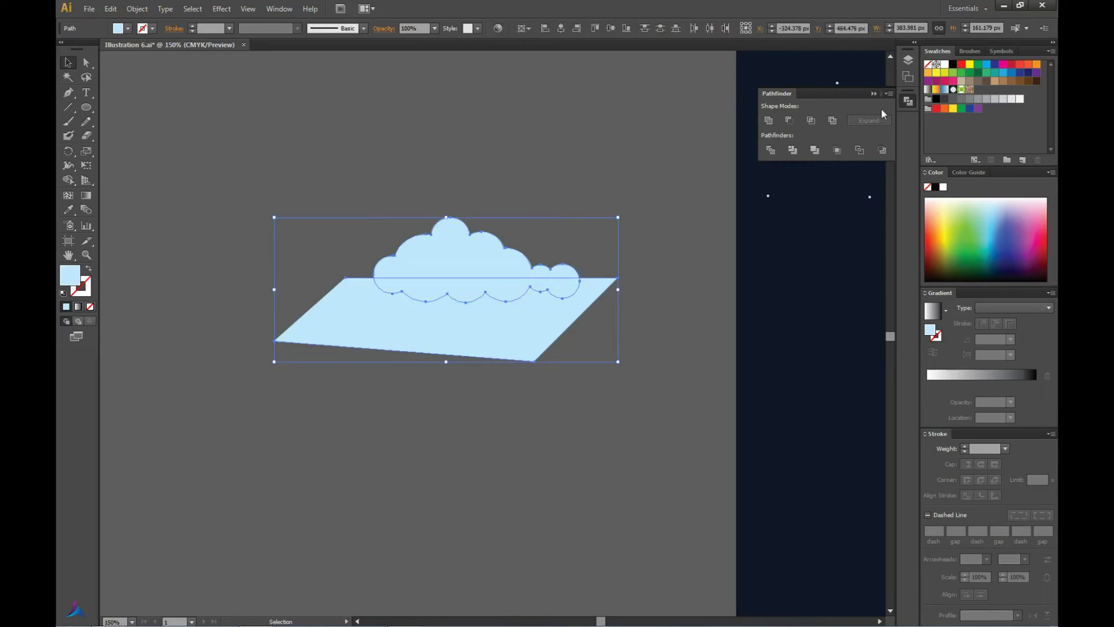
left_click(789, 120)
left_click(528, 183)
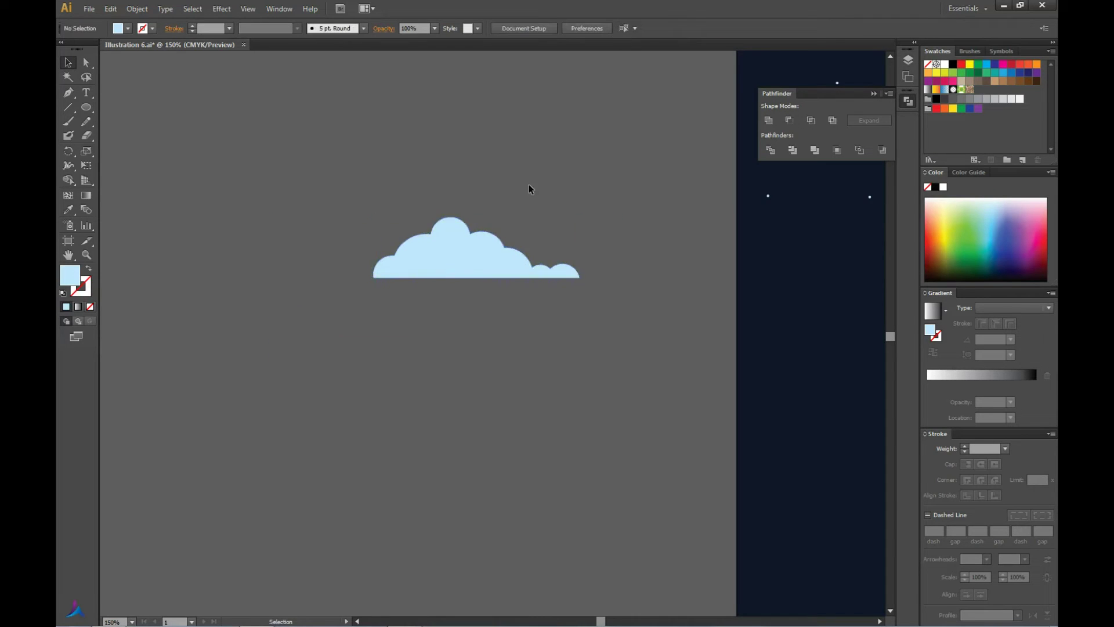
scroll(511, 192, "down", 3)
scroll(580, 168, "down", 1)
scroll(574, 221, "up", 2)
Move the cloud onto the poster beside the moon and fill it dark navy.
mouse_move(710, 165)
left_mouse_down()
mouse_move(554, 219)
mouse_move(438, 211)
mouse_move(428, 302)
left_mouse_up()
scroll(452, 166, "up", 1)
left_click(354, 290)
left_click(429, 302)
double_click(70, 274)
left_click(355, 43)
left_click(263, 276)
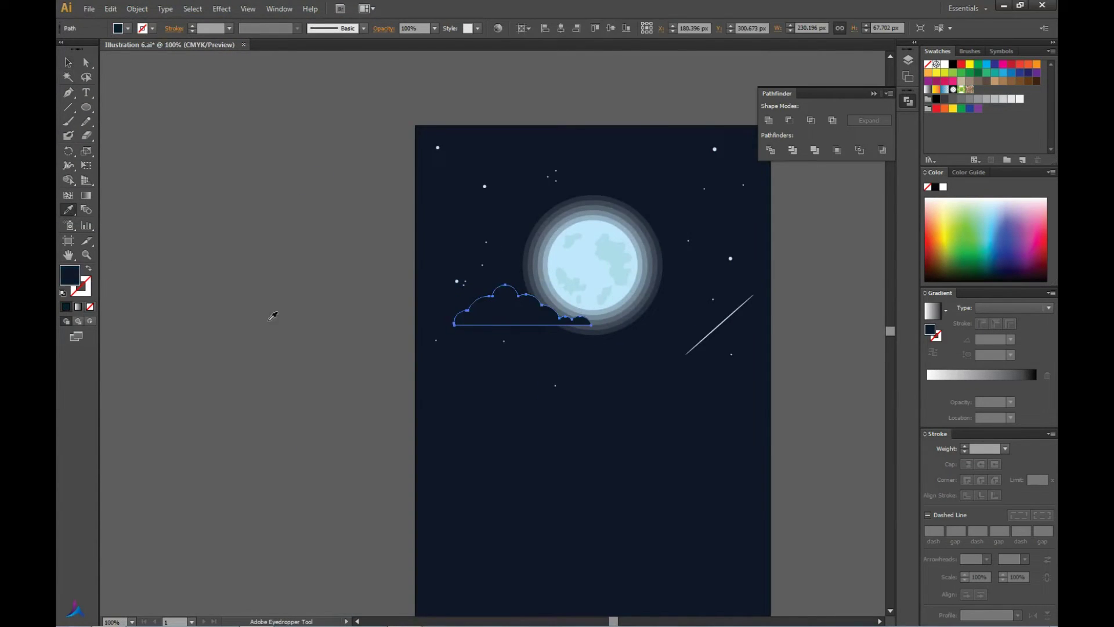
Confirm the navy fill and duplicate the cloud over the moon's lower edge.
left_click(351, 43)
scroll(370, 175, "down", 1)
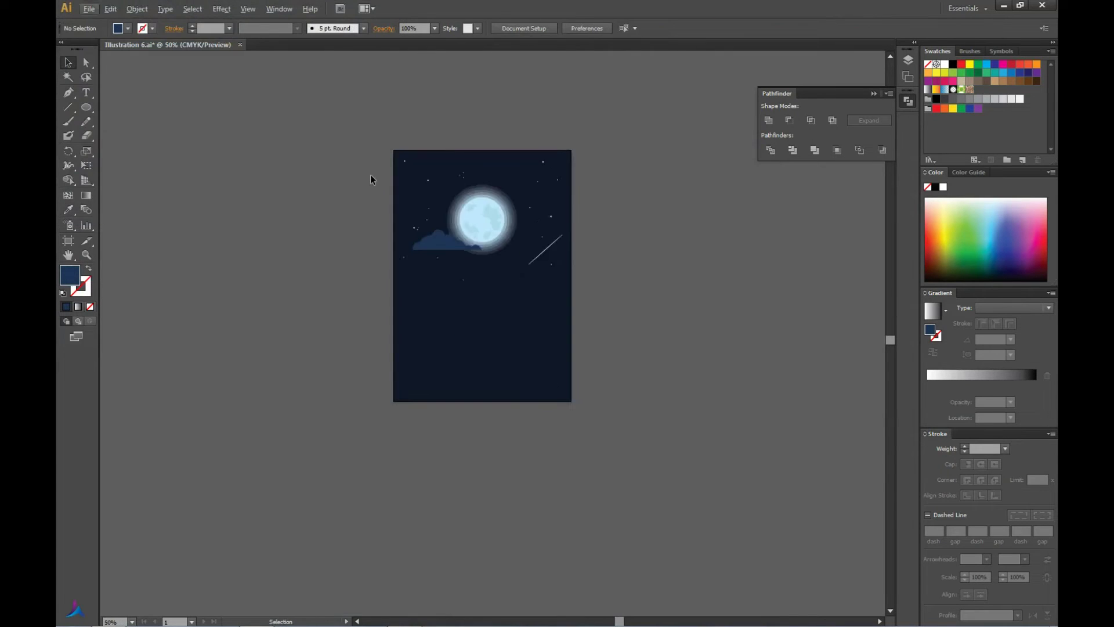
scroll(446, 195, "up", 1)
key("v")
left_click_drag(434, 290, 525, 308)
scroll(748, 297, "down", 1)
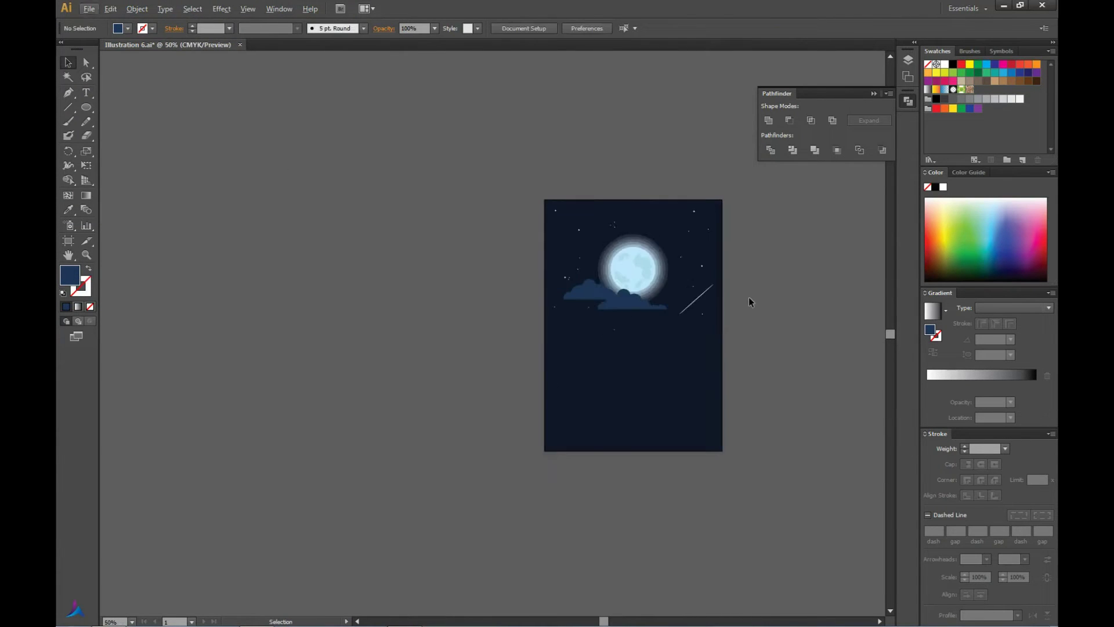
scroll(748, 297, "up", 1)
left_click_drag(657, 354, 641, 341)
scroll(638, 330, "up", 2)
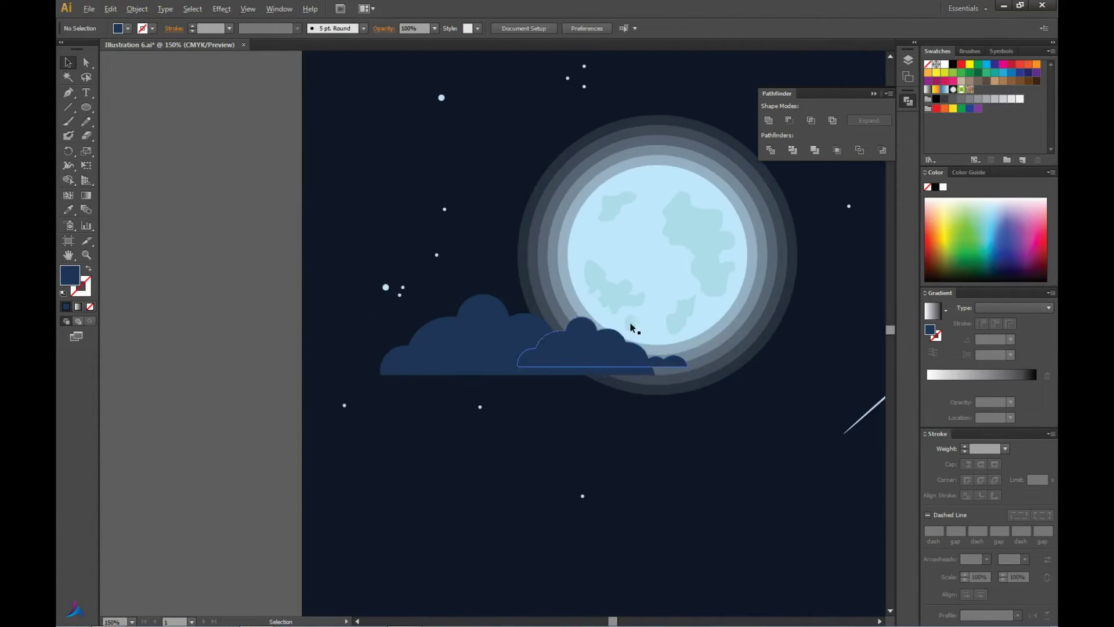
Shrink the cloud copy with Transform > Scale and nudge it into place.
right_click(613, 364)
left_click(748, 553)
left_click(215, 188)
left_click_drag(650, 348, 642, 357)
scroll(458, 273, "up", 3)
scroll(459, 273, "down", 5)
scroll(482, 117, "down", 2)
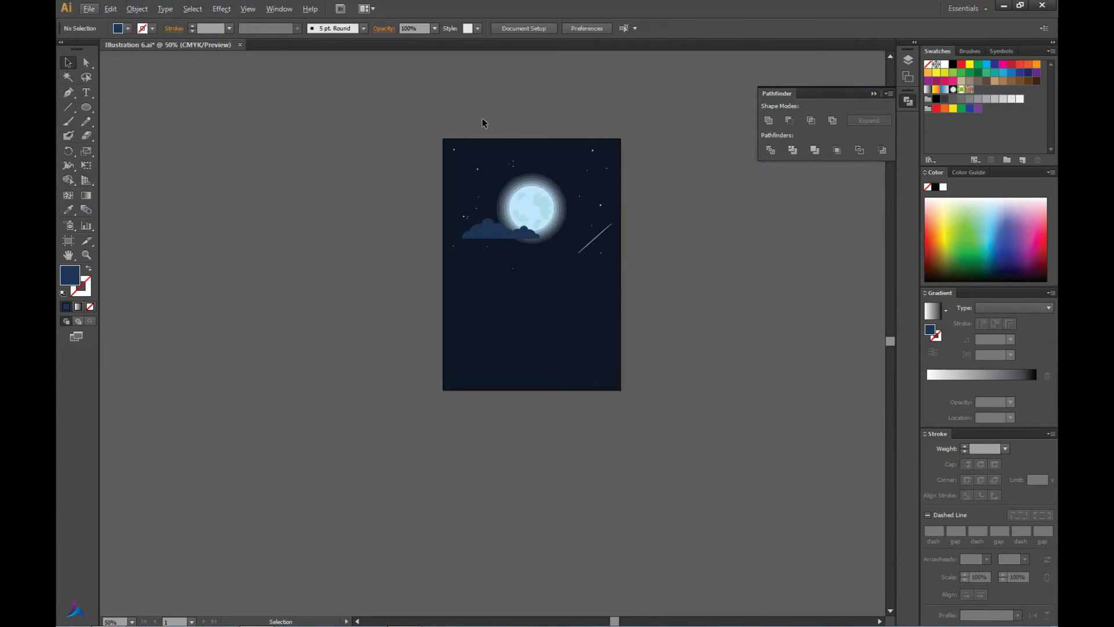
scroll(482, 117, "up", 2)
Copy a cloud to the moon's upper right.
left_click_drag(448, 272, 601, 247)
scroll(784, 241, "down", 2)
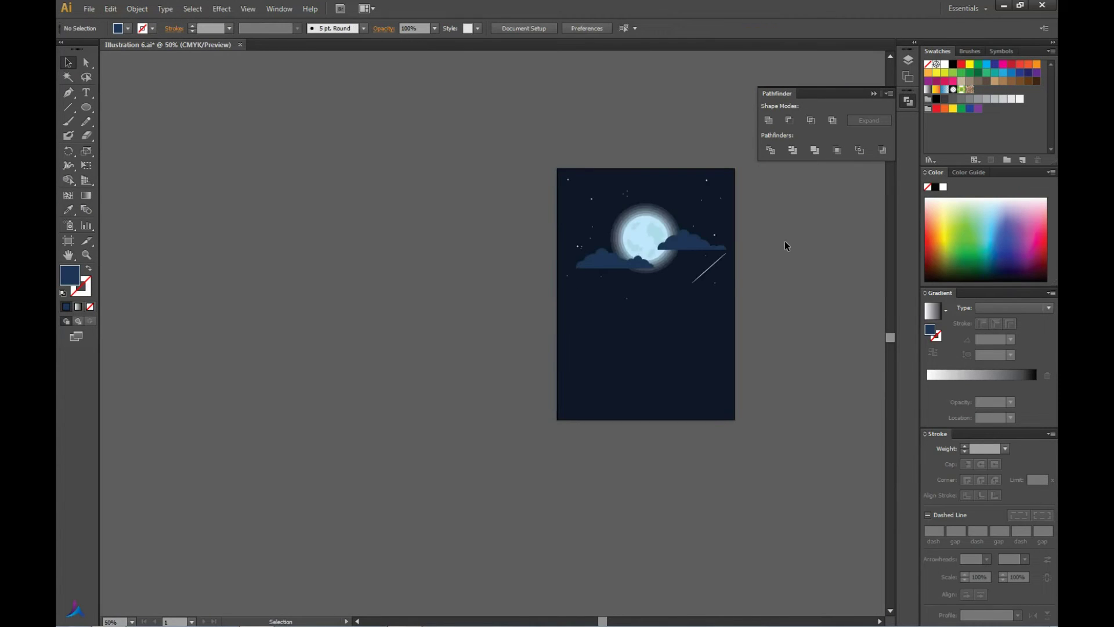
scroll(784, 242, "up", 2)
Try moon colours on the clouds, then group the three clouds and nudge them lower.
left_click(418, 278, "shift")
left_click(68, 209)
left_click(487, 243)
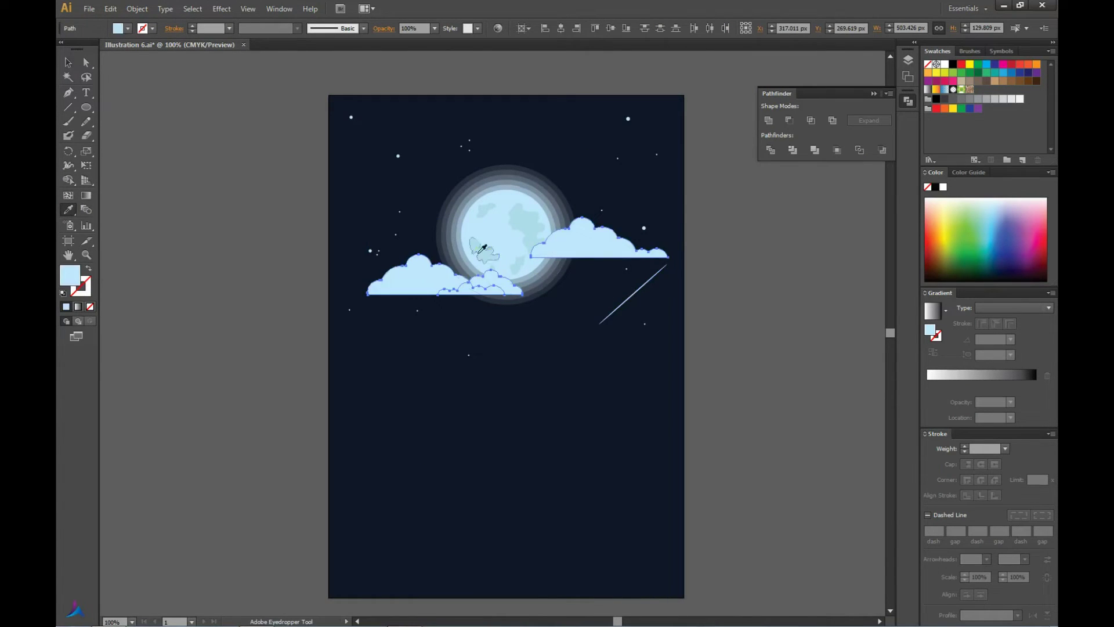
left_click(462, 234)
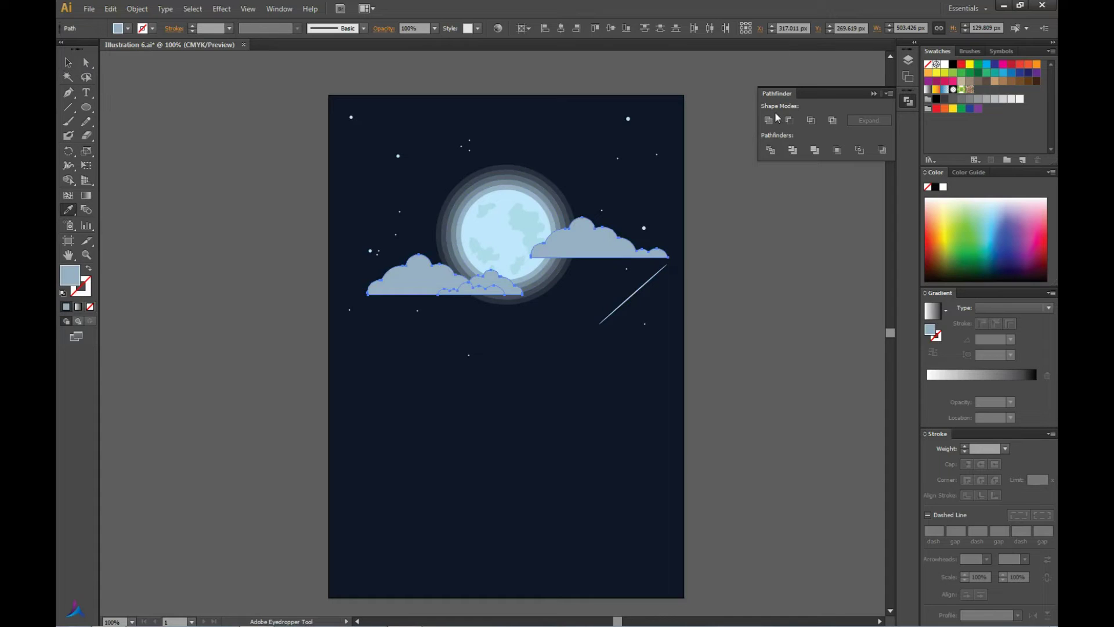
key("v")
key("ctrl+g")
scroll(403, 176, "down", 1)
scroll(393, 182, "down", 1)
scroll(271, 186, "up", 2)
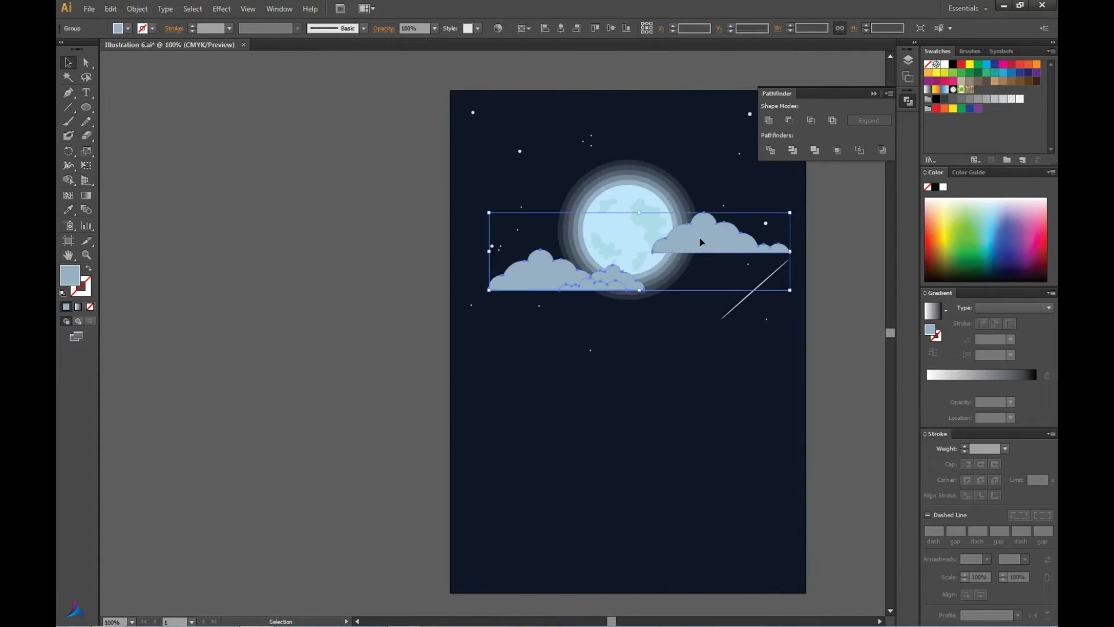
left_click_drag(701, 242, 697, 238)
Fill the cloud group with the very dark navy 0d1726.
left_click(342, 279)
scroll(343, 280, "down", 2)
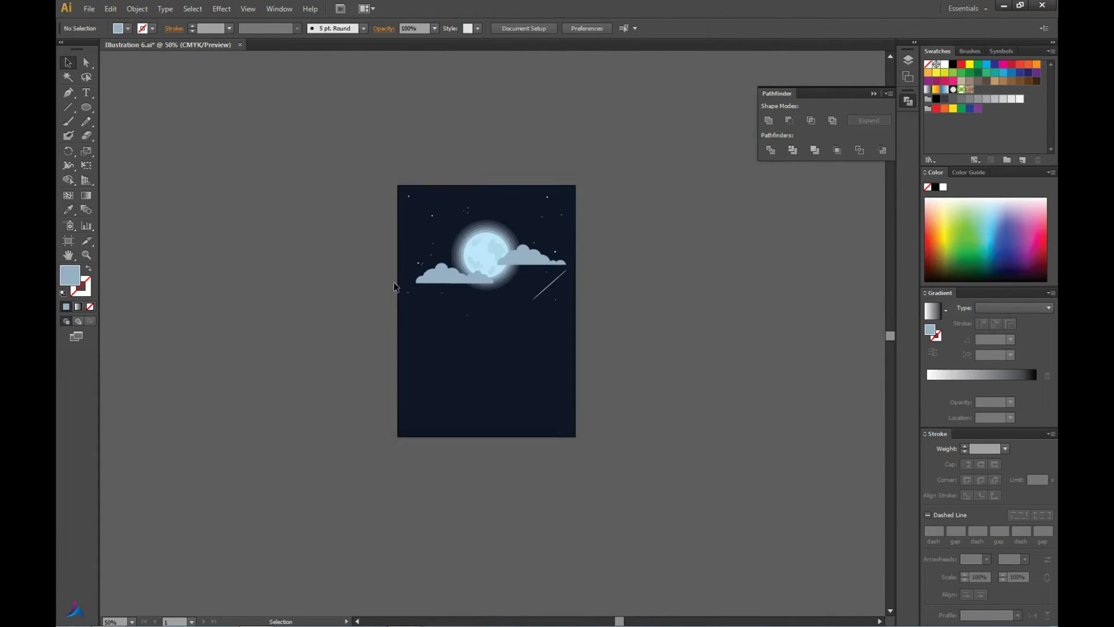
scroll(394, 282, "up", 2)
left_click(458, 287)
double_click(70, 274)
left_click(325, 43)
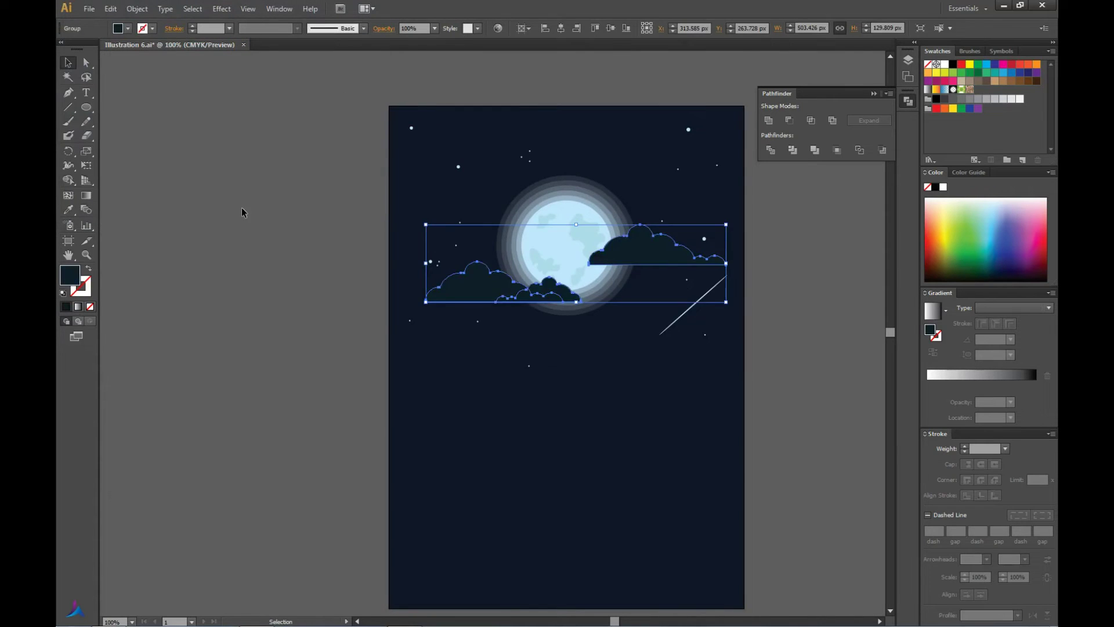
scroll(241, 207, "down", 1)
left_click(68, 210)
double_click(70, 274)
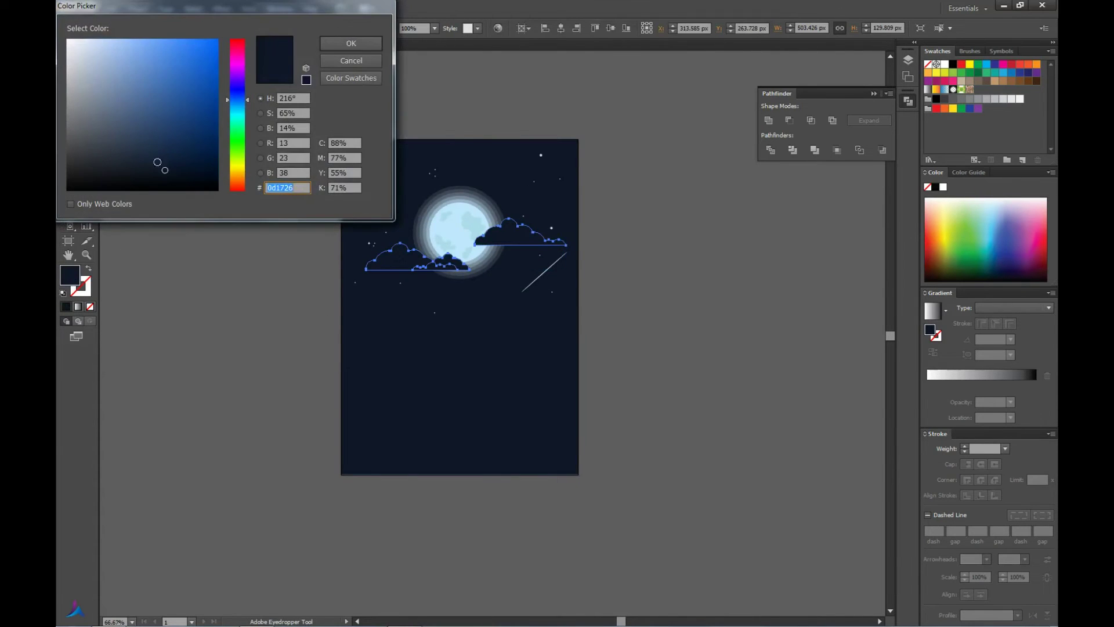
left_click(351, 44)
key("v")
left_click(248, 141)
scroll(292, 188, "up", 1)
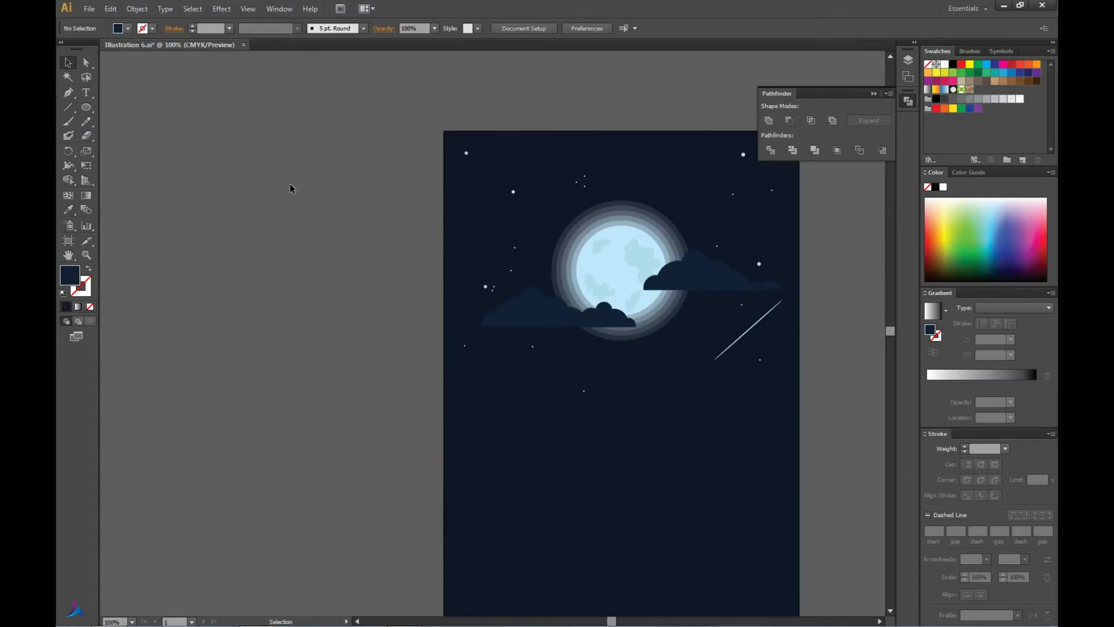
In isolation mode, offset the left cloud's back copy a few pixels.
double_click(705, 273)
scroll(710, 249, "up", 2)
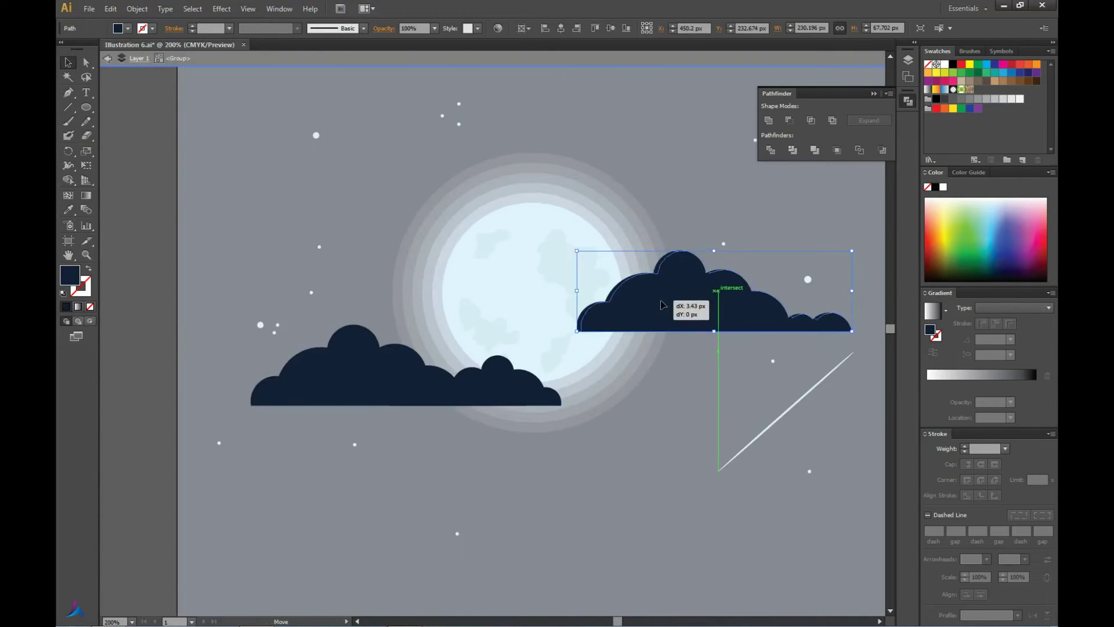
double_click(192, 284)
left_click(355, 369)
double_click(355, 369)
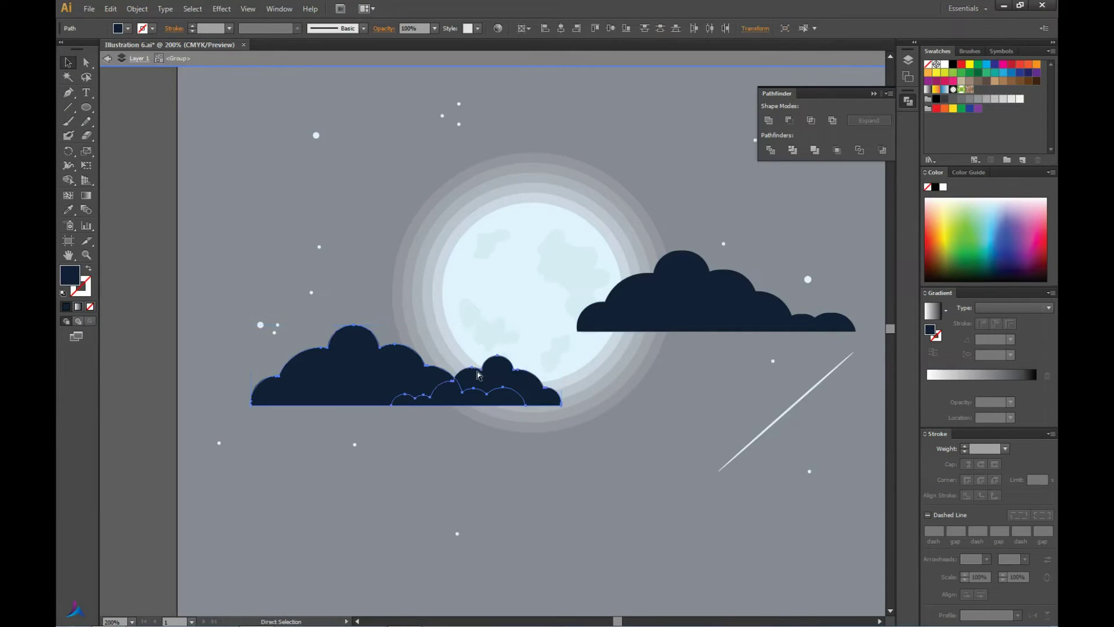
scroll(355, 369, "up", 1)
left_click_drag(443, 377, 448, 383)
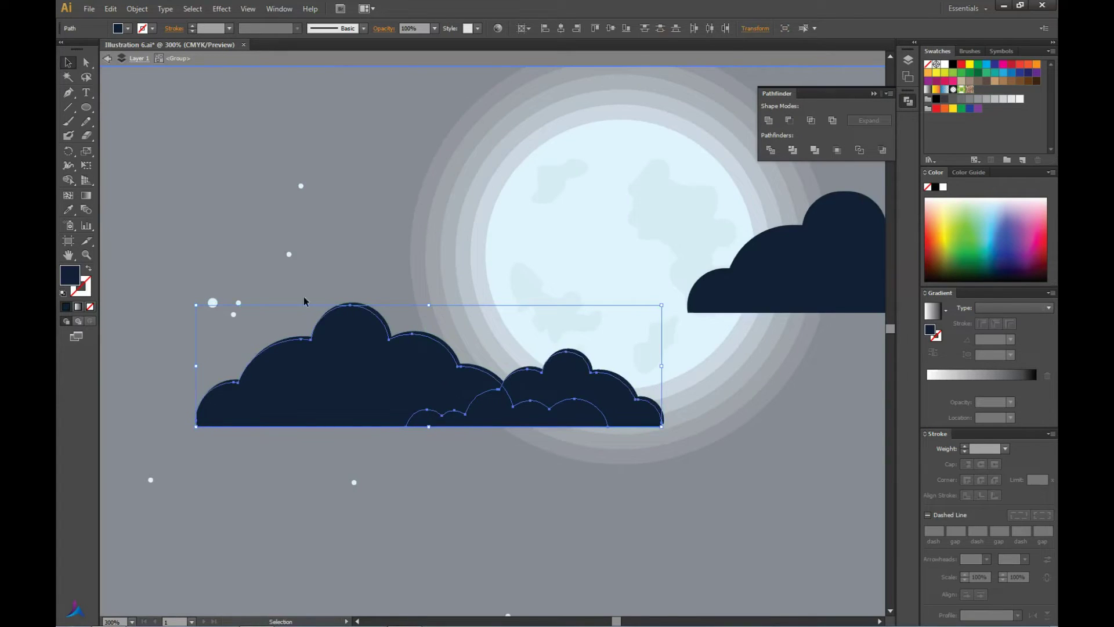
double_click(304, 300)
scroll(304, 300, "down", 4)
scroll(304, 300, "up", 2)
Fill the left cloud's back copy with the moon's light blue using the Eyedropper.
left_click(305, 298)
key("i")
left_click(383, 259)
key("ctrl+z")
key("v")
key("ctrl+shift+a")
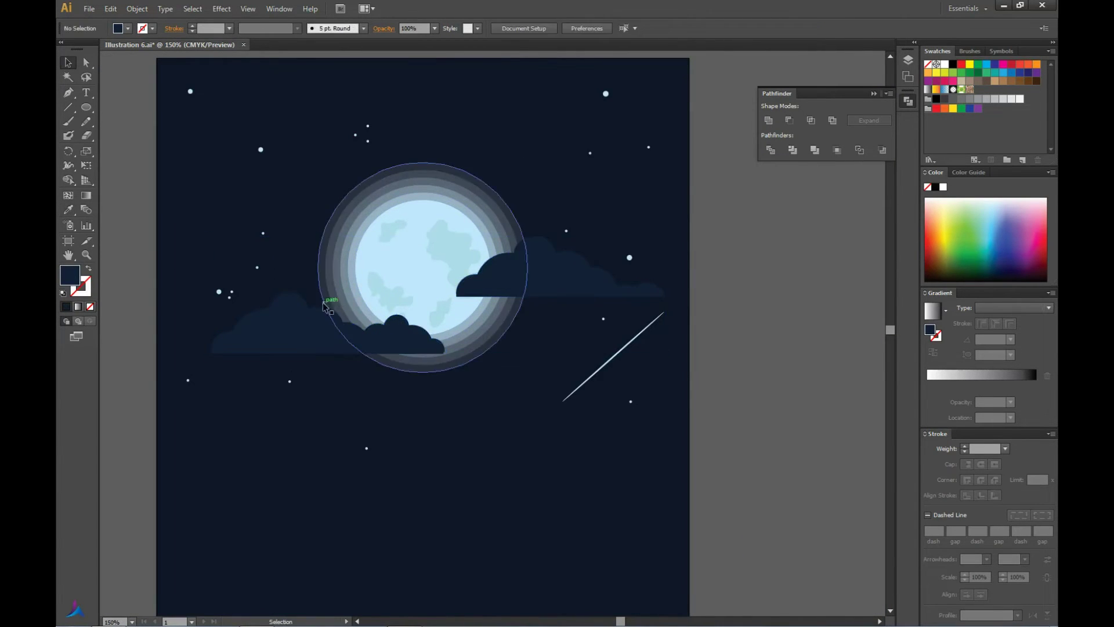
scroll(323, 306, "up", 3)
left_click(324, 308)
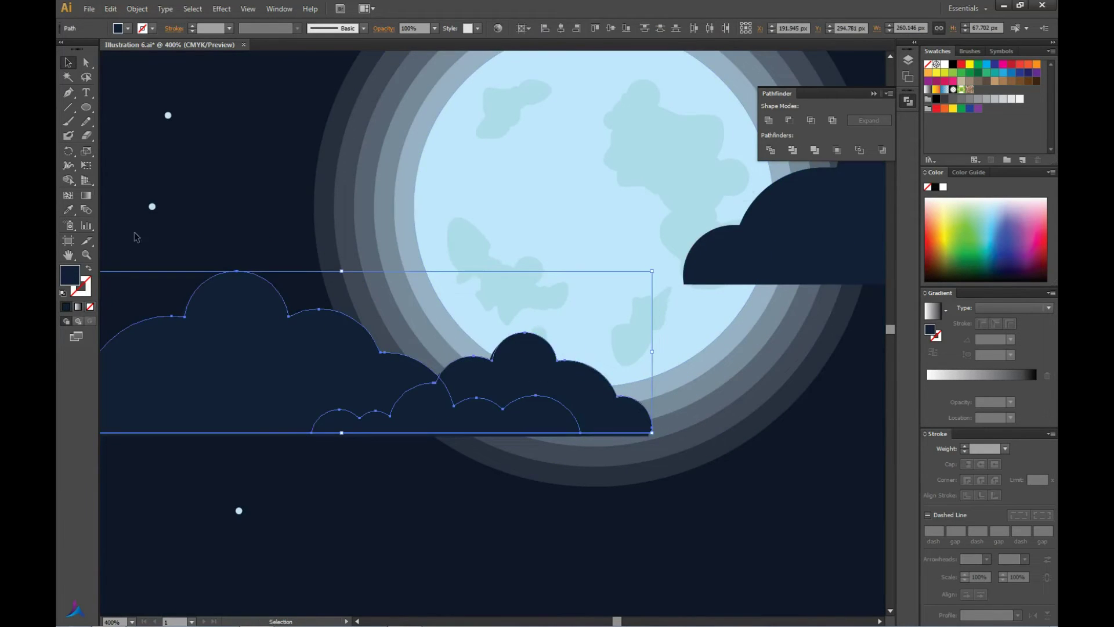
key("i")
left_click(489, 182)
key("v")
key("ctrl+shift+a")
key("ctrl+0")
scroll(549, 197, "up", 2)
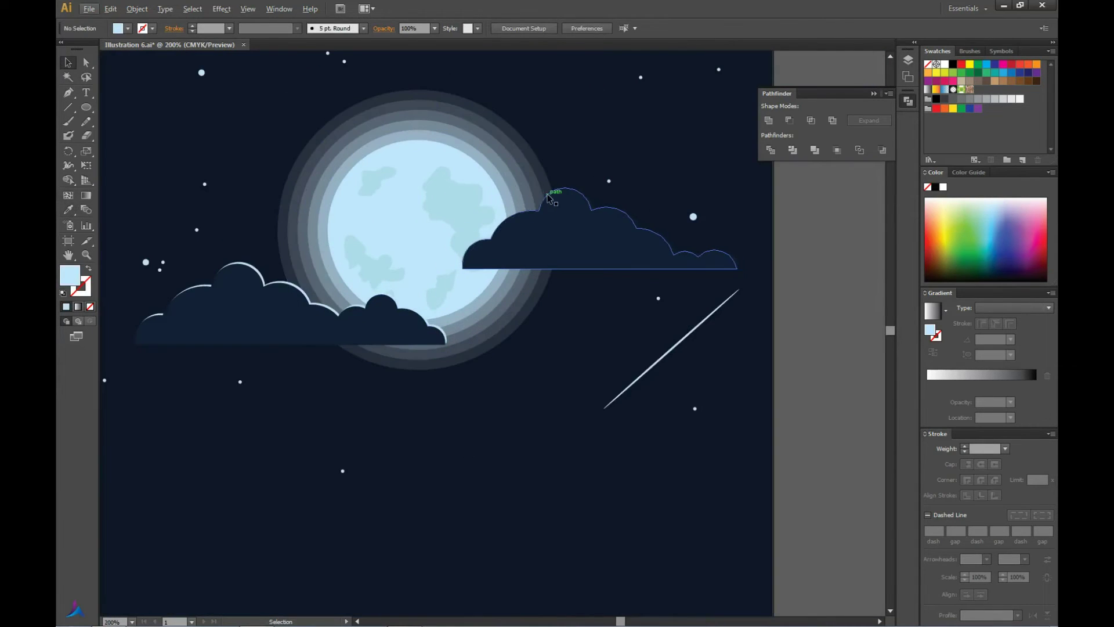
Give the right cloud's back copy the light-blue highlight and zoom out to check it.
left_click(549, 197)
key("i")
key("ctrl+shift+a")
key("ctrl+1")
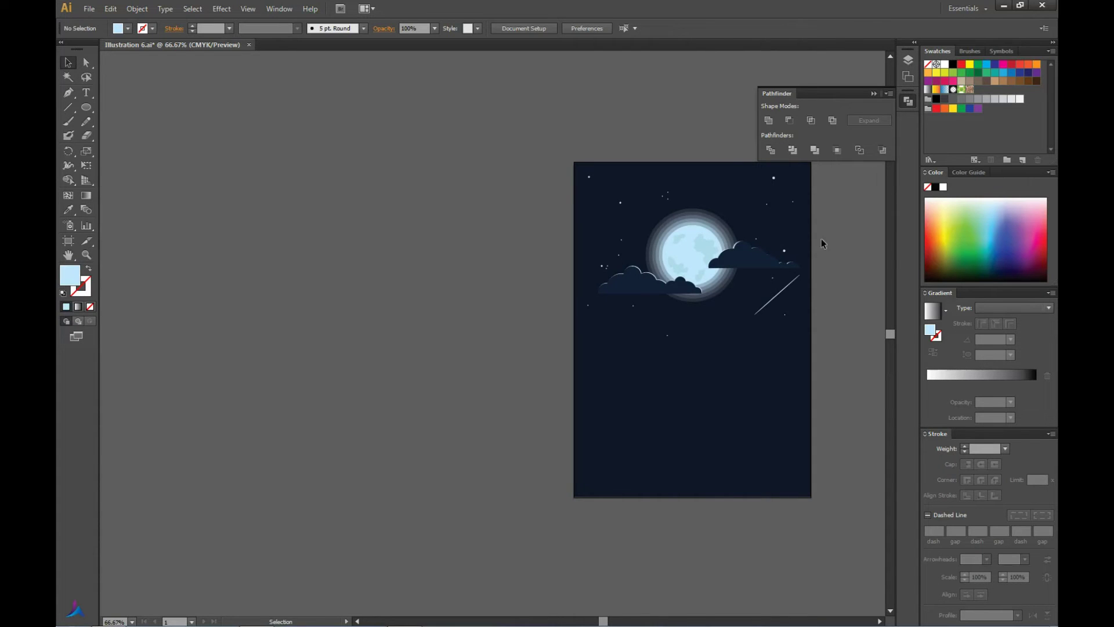
scroll(820, 243, "up", 3)
scroll(820, 244, "up", 1)
left_click(801, 314)
scroll(636, 267, "down", 1)
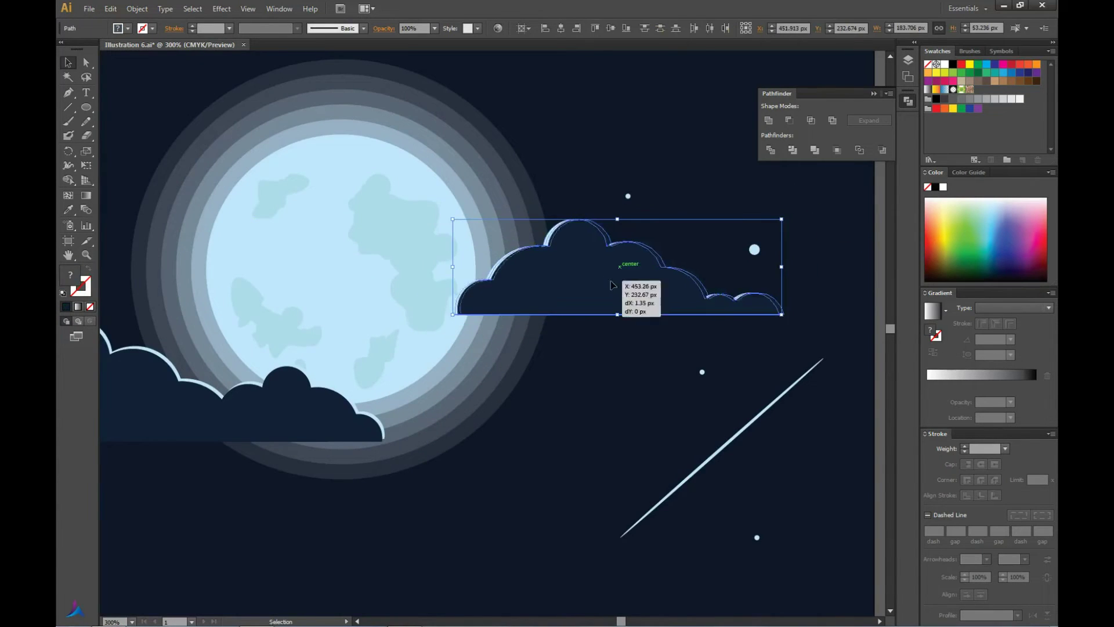
scroll(580, 272, "down", 2)
scroll(553, 277, "down", 2)
key("ctrl+shift+a")
key("ctrl+1")
scroll(765, 283, "down", 1)
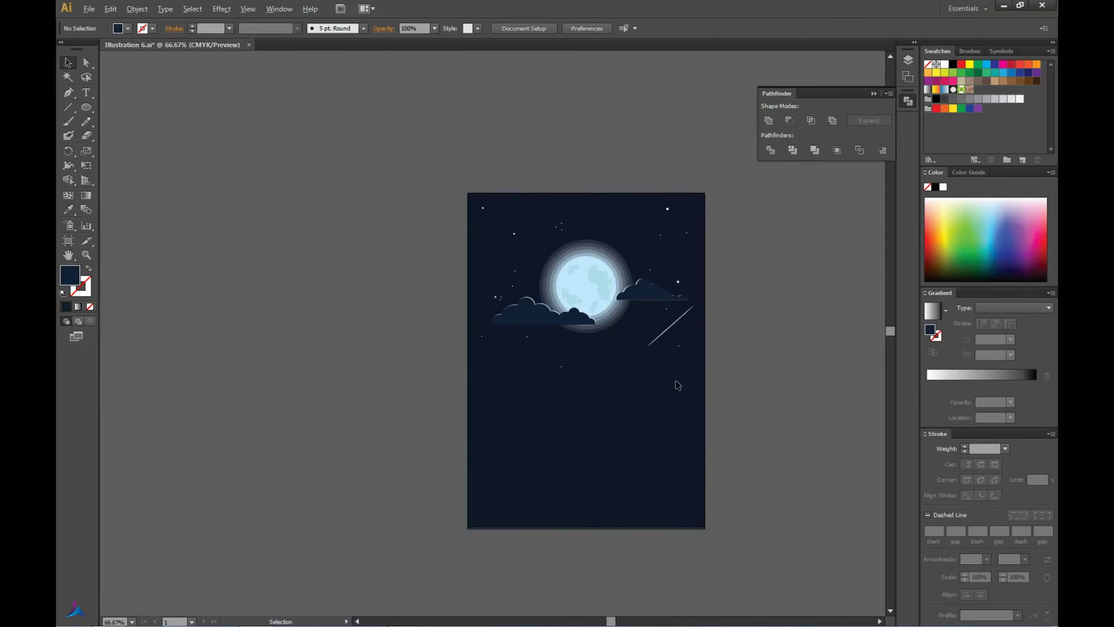
scroll(674, 386, "up", 1)
left_click(504, 409)
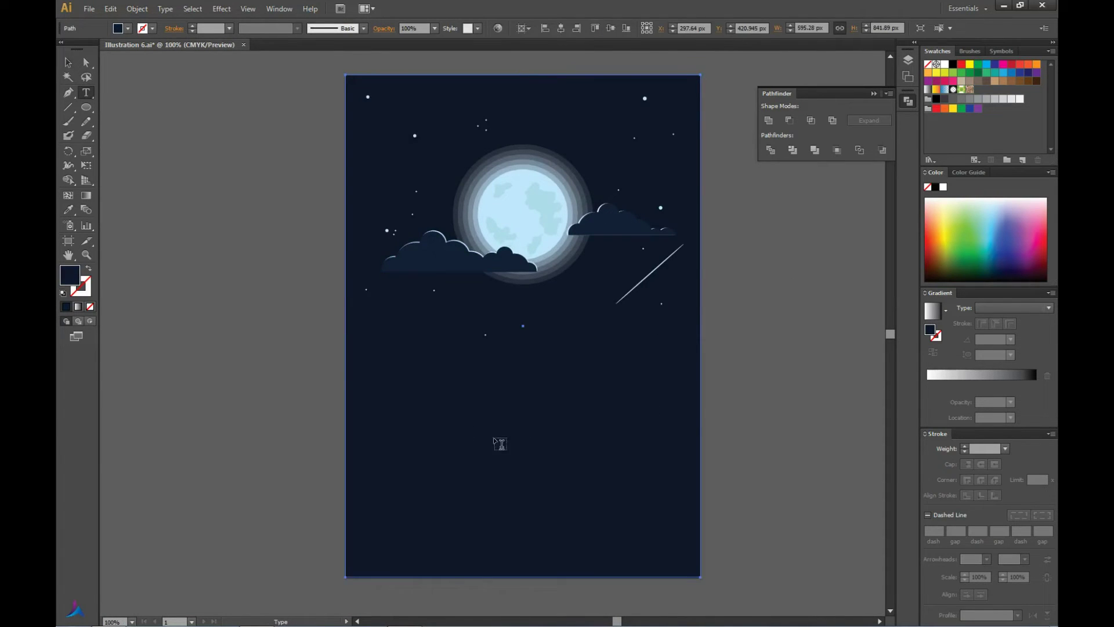
Add the 'Th' title text below the moon and enlarge it.
left_click(456, 434)
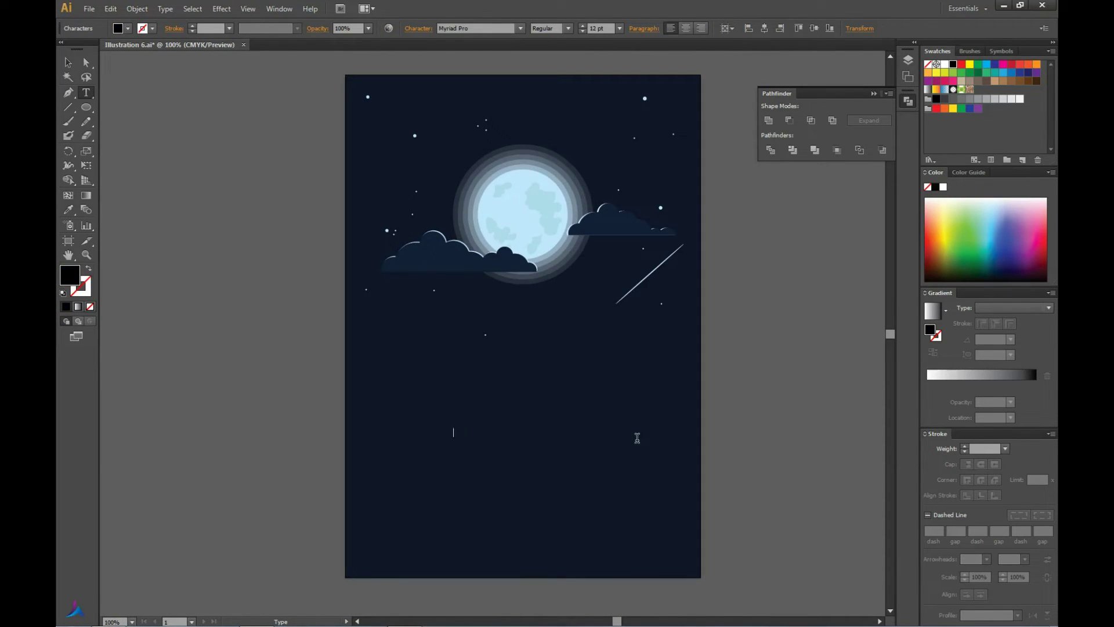
type("The")
left_click(64, 66)
left_click(497, 365)
left_click(464, 436)
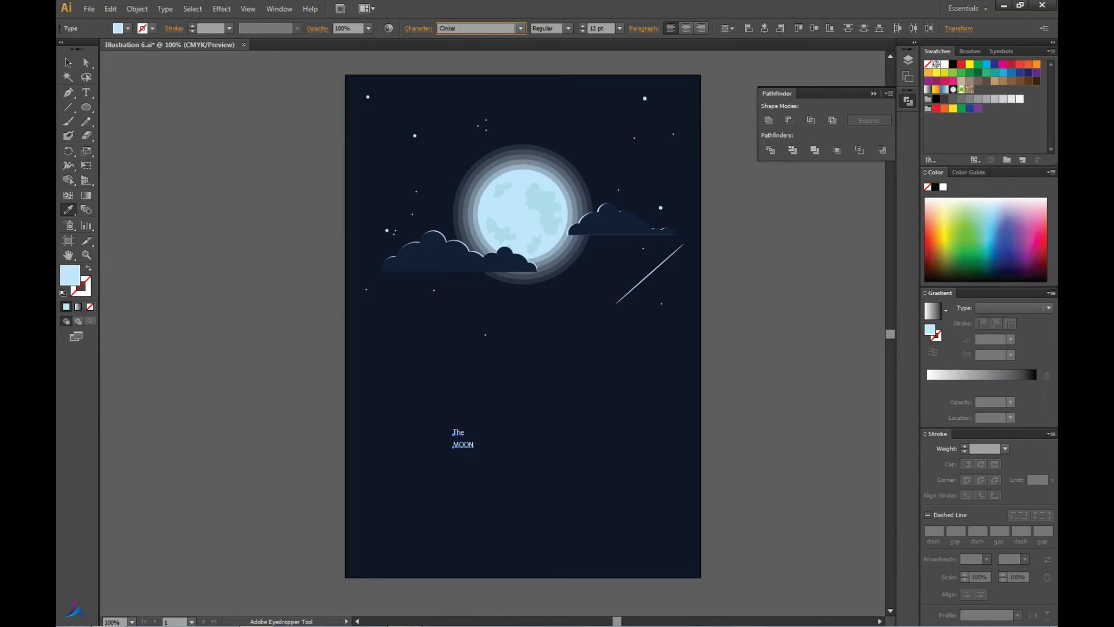
mouse_move(476, 448)
left_mouse_down()
mouse_move(545, 501)
mouse_move(463, 420)
left_mouse_up()
Scale MOON much larger and resize THE centred above it.
left_click(481, 447)
left_click_drag(558, 463, 632, 499)
left_click_drag(452, 459, 531, 458)
left_click(618, 371)
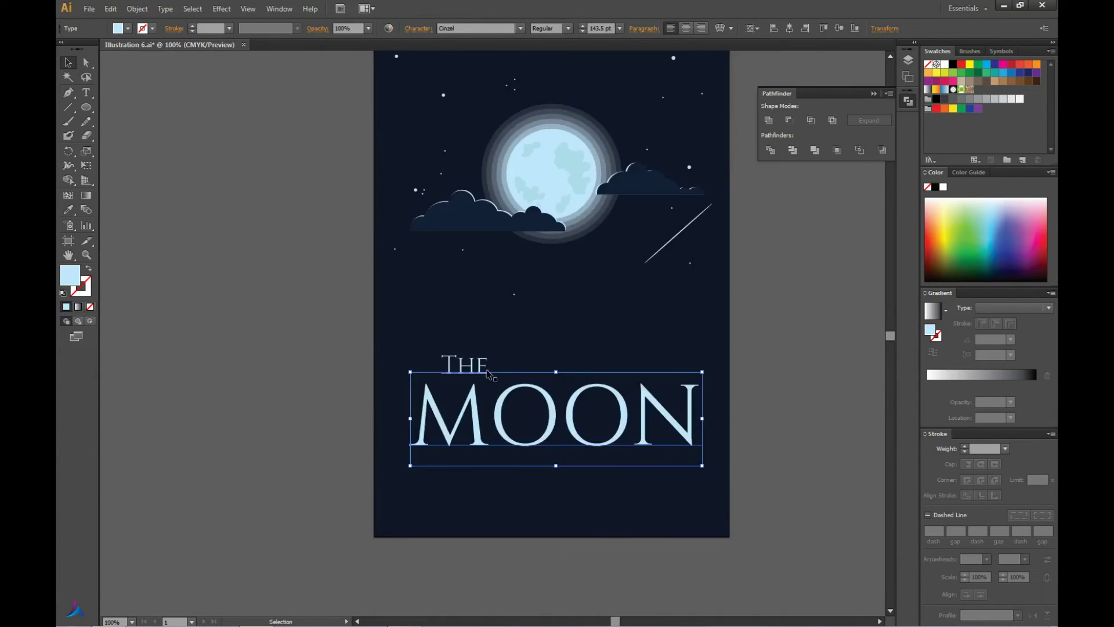
left_click_drag(701, 460, 677, 443)
left_click(490, 358)
mouse_move(476, 367)
left_mouse_down()
mouse_move(487, 379)
mouse_move(456, 377)
left_mouse_up()
scroll(376, 369, "down", 2)
scroll(375, 370, "up", 3)
double_click(397, 398)
left_click(397, 399)
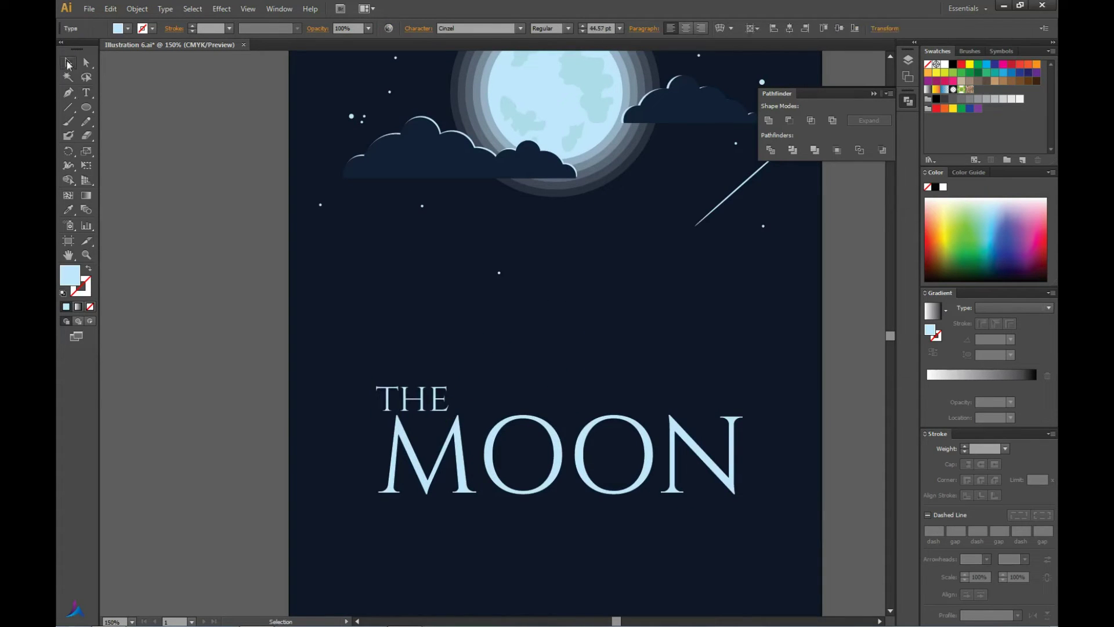
Move THE left and higher, and move MOON up beneath it.
left_click(68, 64)
left_click_drag(412, 399, 384, 399)
scroll(174, 378, "down", 2)
scroll(409, 396, "up", 1)
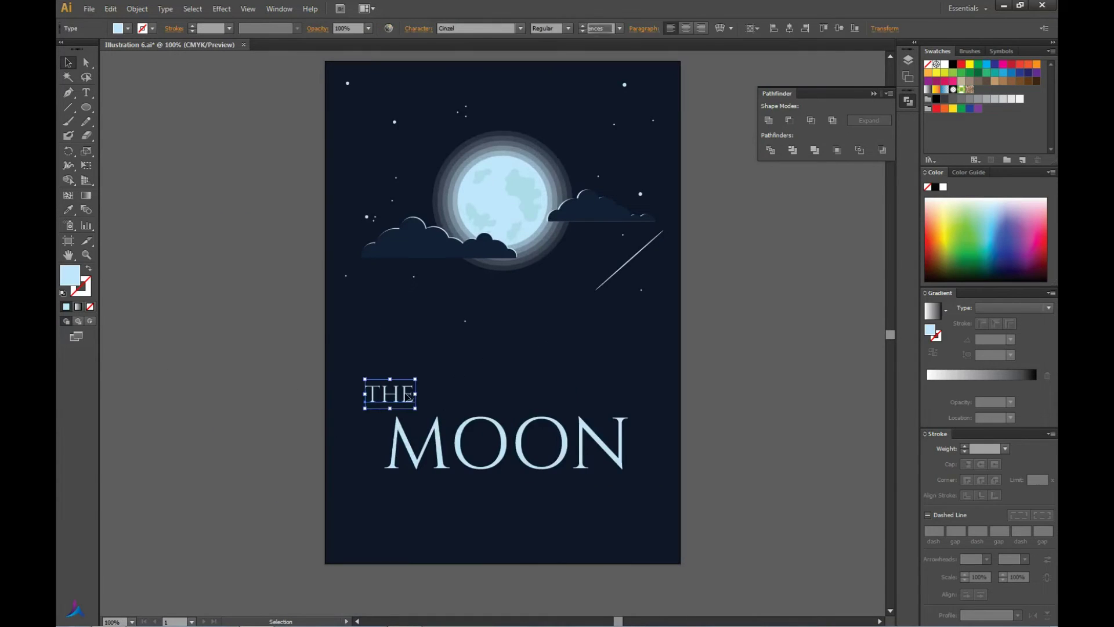
key("ctrl+z")
left_click_drag(423, 375, 427, 375)
left_click_drag(459, 447, 458, 420)
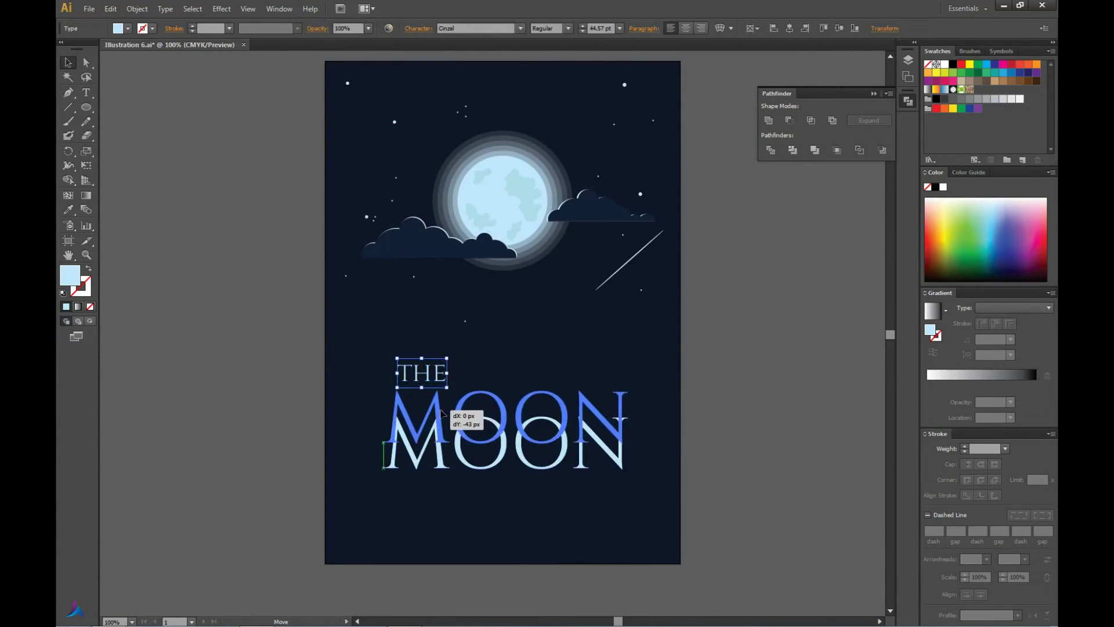
left_click(416, 372)
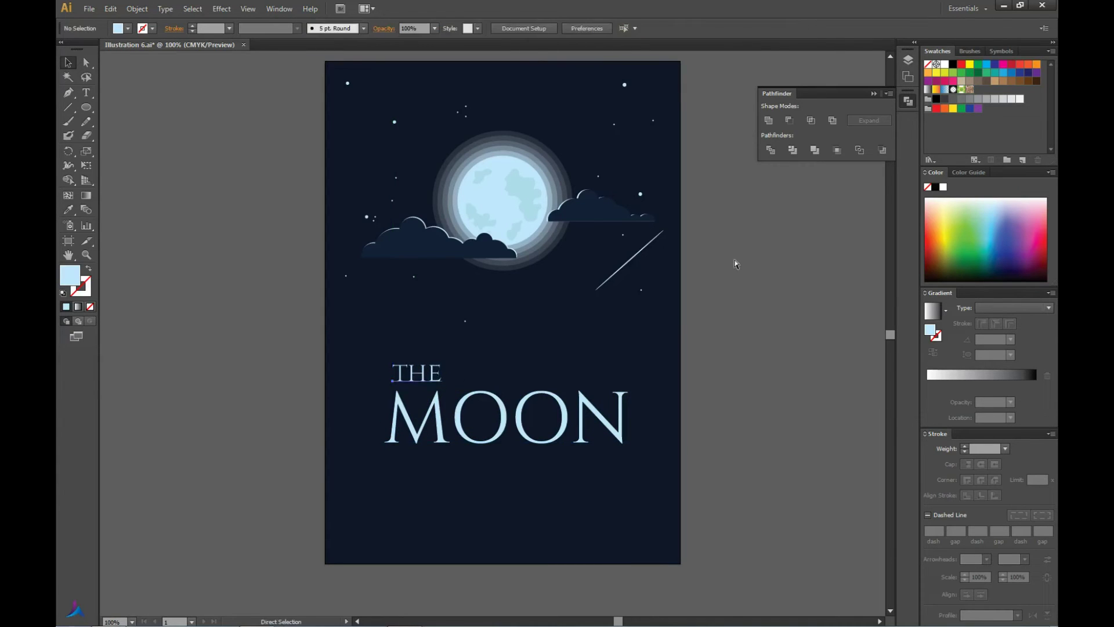
Set the M of MOON to Cinzel Decorative, then rescale THE slightly.
left_click(482, 29)
key("Down")
key("Escape")
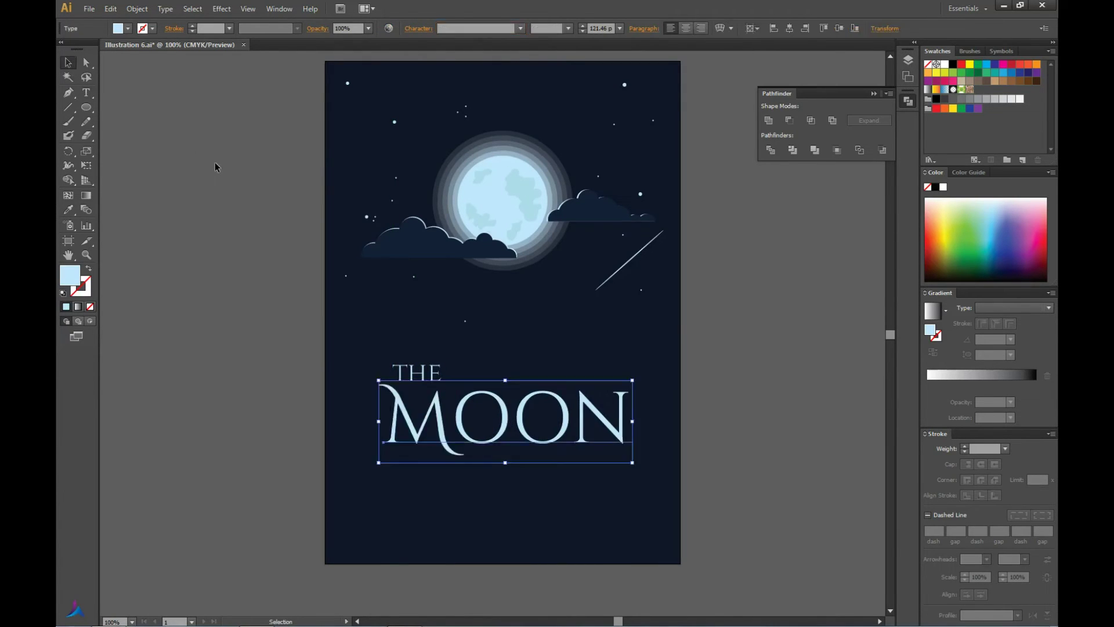
left_click(264, 175)
scroll(264, 176, "down", 2)
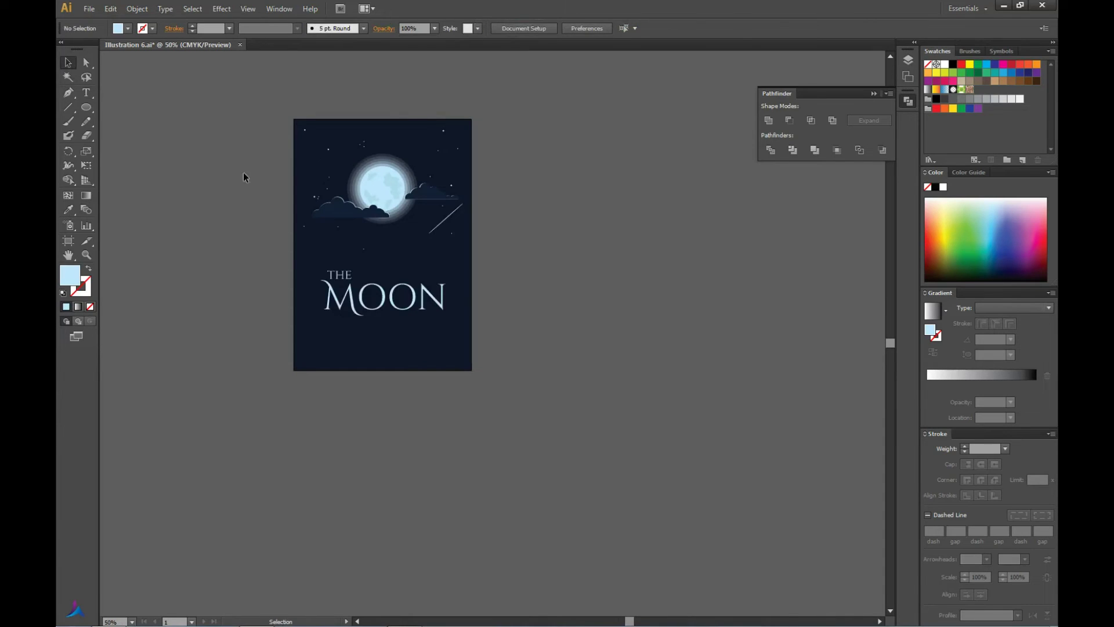
scroll(290, 215, "up", 2)
scroll(290, 215, "up", 1)
left_click(438, 377)
left_click_drag(469, 360, 472, 359)
Restyle the M of MOON as a decorative glyph and change the font style of OON.
left_click(473, 415)
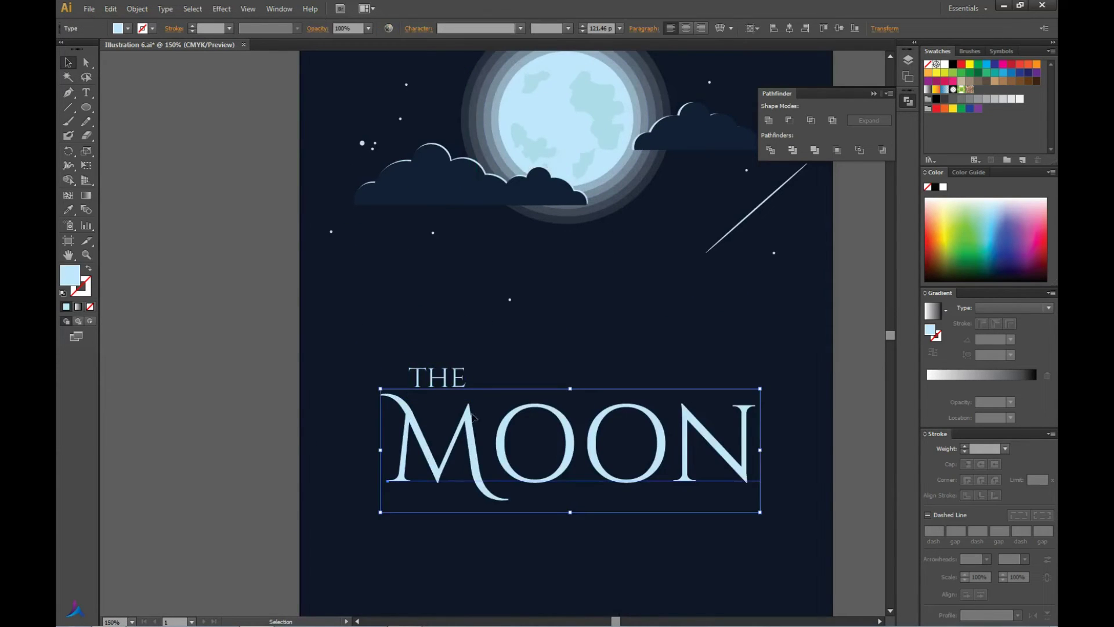
double_click(470, 432)
left_click_drag(470, 432, 405, 433)
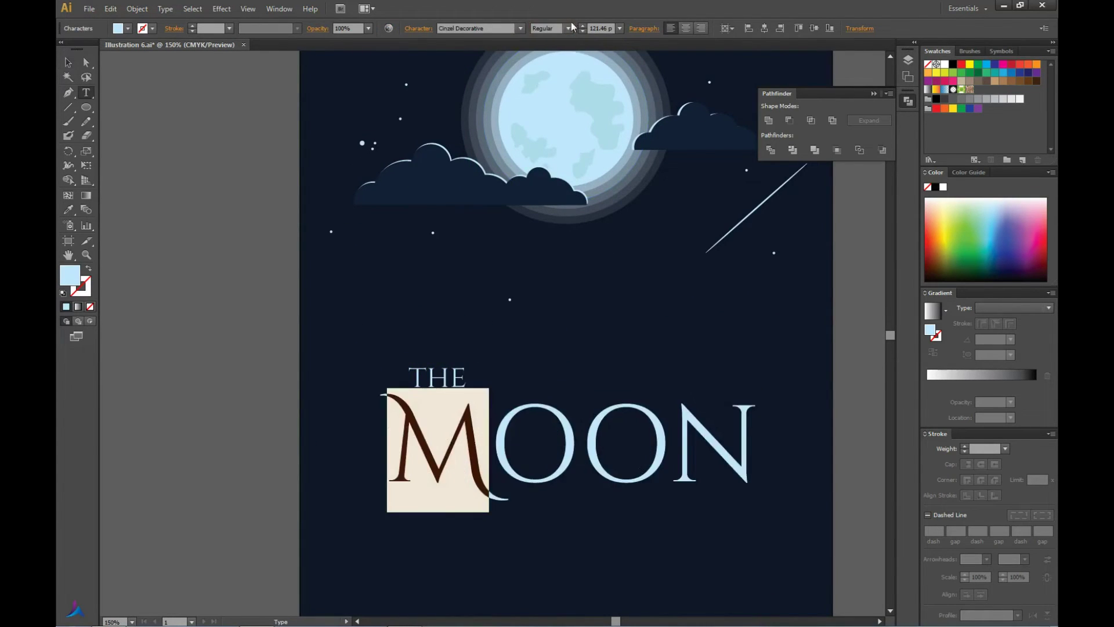
left_click(511, 431)
left_click_drag(511, 431, 760, 441)
left_click(568, 28)
left_click(551, 58)
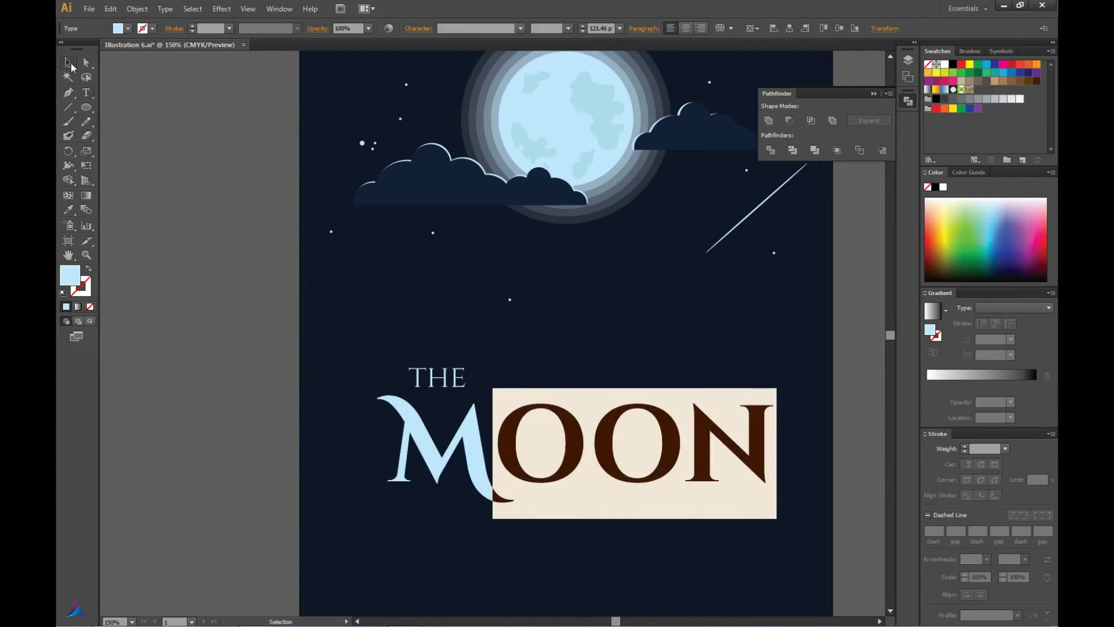
key("Escape")
Resize THE and move it into place above MOON.
scroll(276, 205, "down", 2)
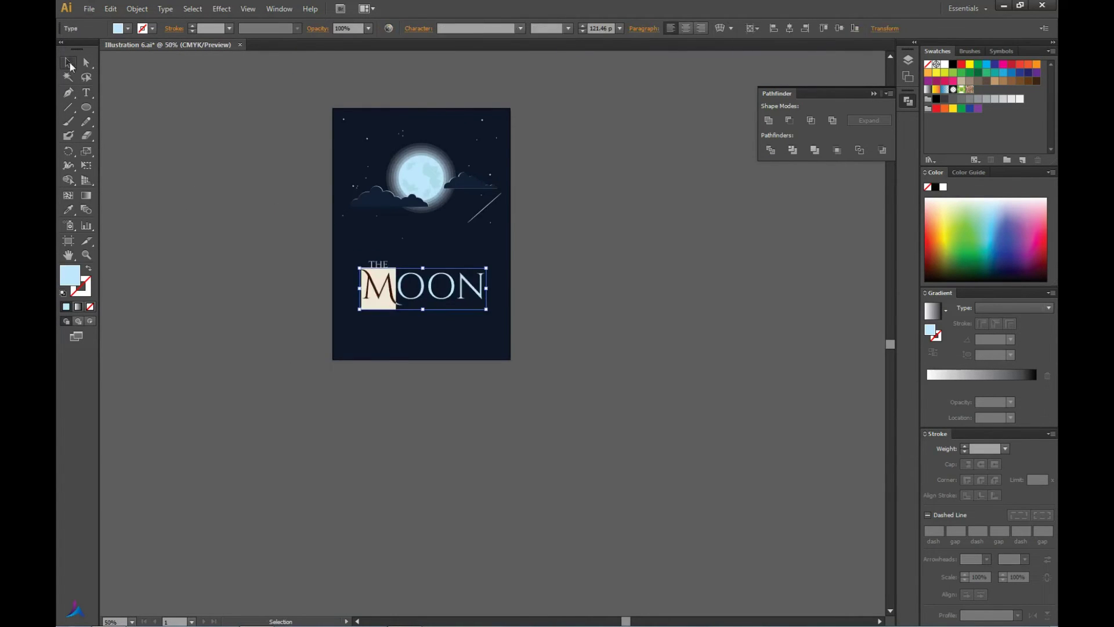
scroll(431, 274, "up", 2)
mouse_move(430, 274)
left_mouse_down()
mouse_move(457, 282)
mouse_move(461, 307)
left_mouse_up()
scroll(268, 295, "down", 2)
scroll(406, 290, "up", 2)
left_click(204, 290)
scroll(204, 290, "down", 2)
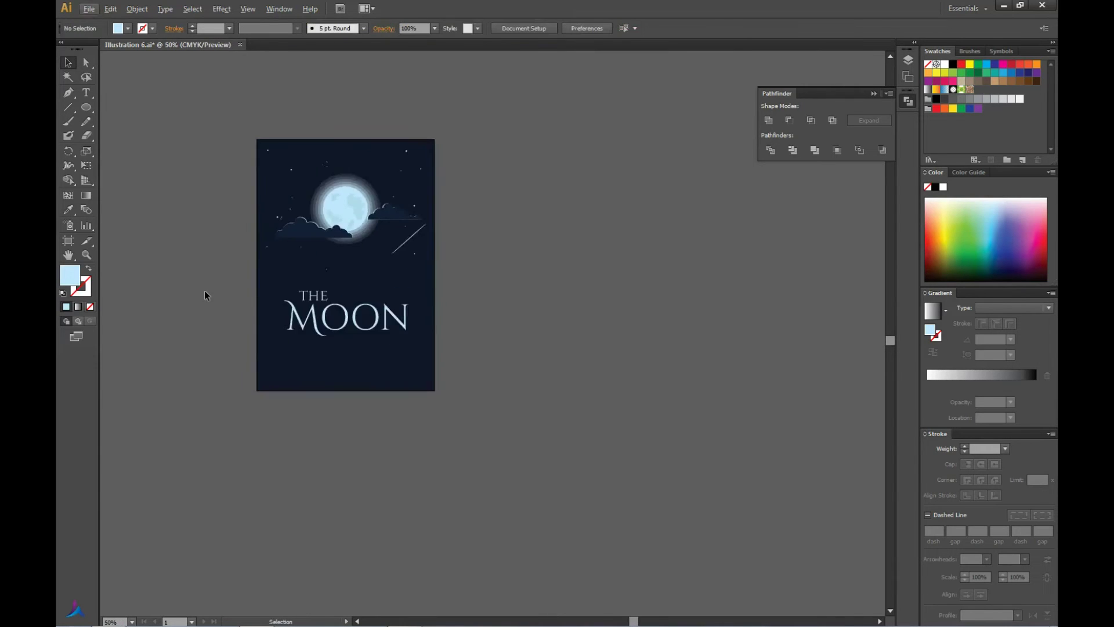
scroll(204, 290, "up", 3)
scroll(471, 316, "down", 3)
scroll(348, 325, "up", 2)
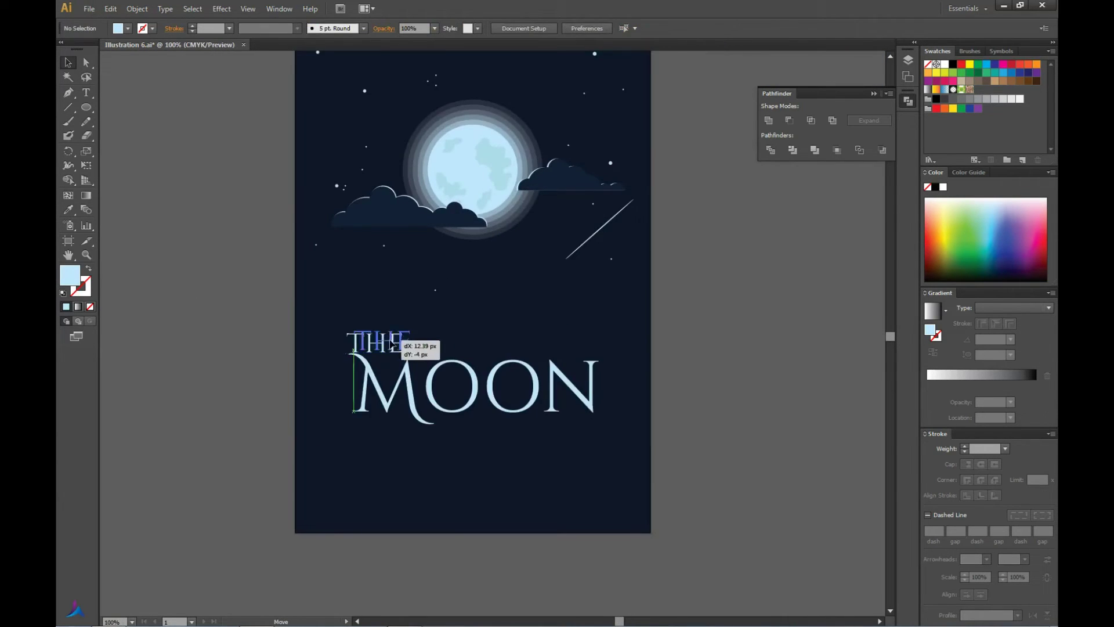
left_click_drag(471, 316, 348, 324)
scroll(218, 318, "down", 2)
scroll(296, 316, "up", 2)
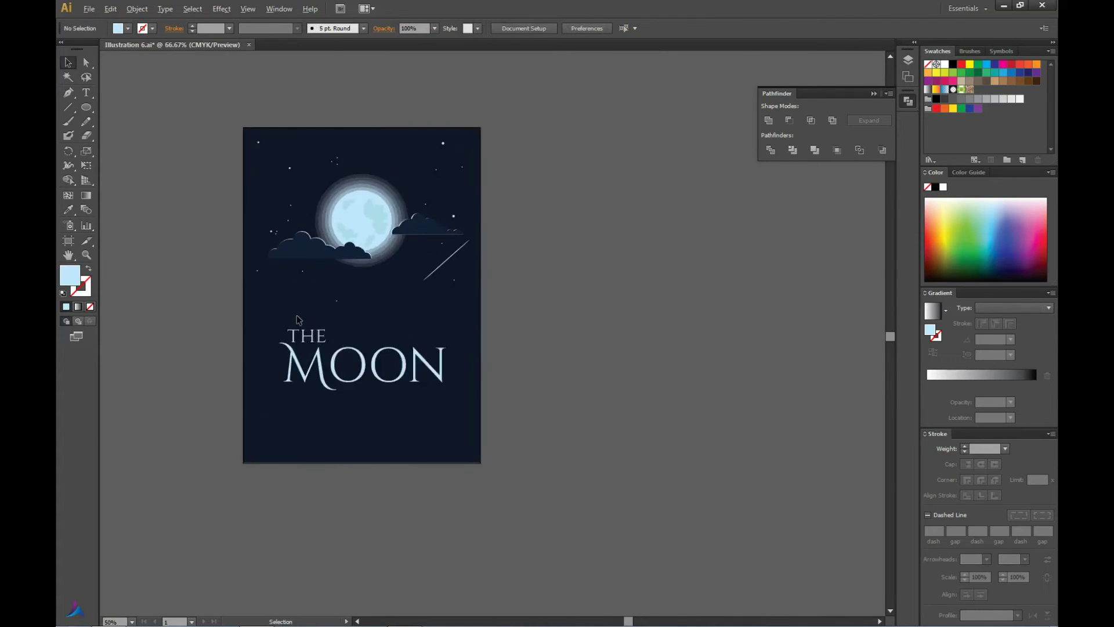
Enlarge the leading M of MOON into a larger swash letter.
key("t")
left_click_drag(342, 395, 274, 394)
scroll(600, 28, "up", 3)
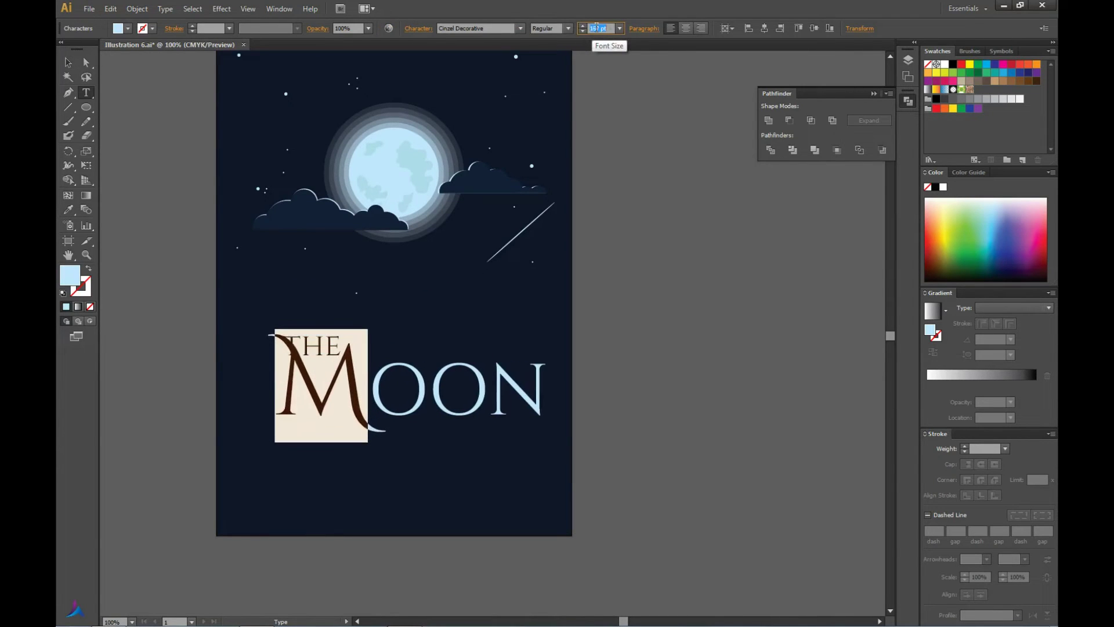
scroll(601, 28, "up", 3)
scroll(601, 28, "up", 3)
key("Escape")
left_click(618, 292)
Try shifting MOON down-left and THE right, then undo the repositioning.
left_click(406, 388)
left_click_drag(383, 388, 364, 436)
left_click_drag(331, 355, 404, 369)
scroll(656, 347, "down", 3)
scroll(678, 344, "up", 2)
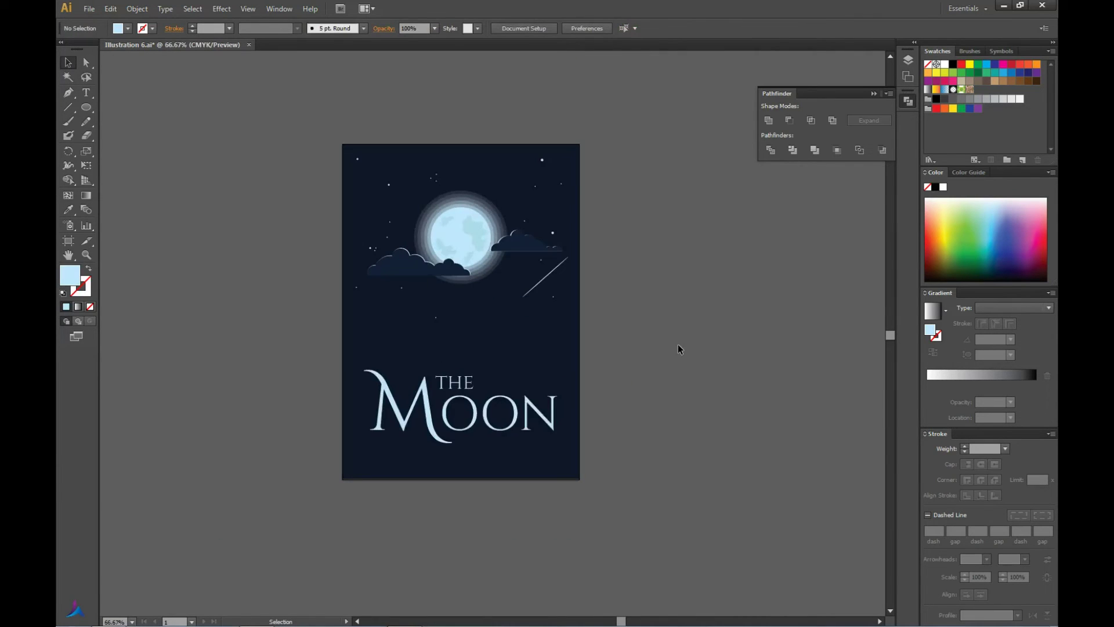
key("ctrl+z")
key("ctrl+z")
key("ctrl+z")
key("ctrl+z")
key("ctrl+z")
key("ctrl+z")
key("ctrl+z")
key("ctrl+z")
key("ctrl+z")
Nudge THE right and up so it sits above MOON.
left_click(430, 364, "ctrl")
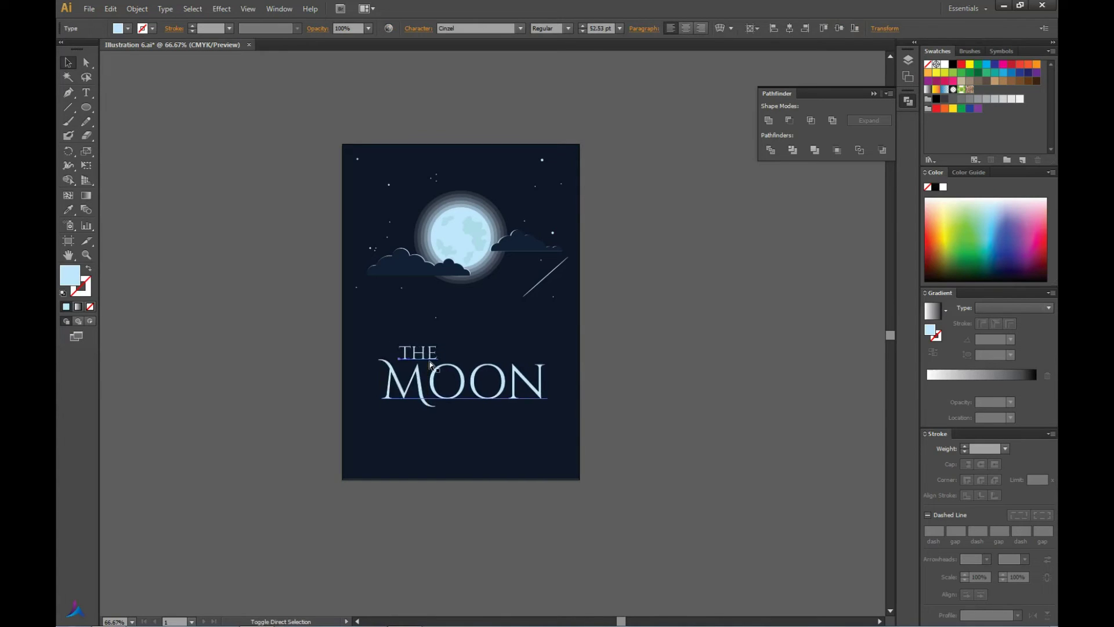
key("ctrl+plus")
left_click_drag(406, 348, 452, 348)
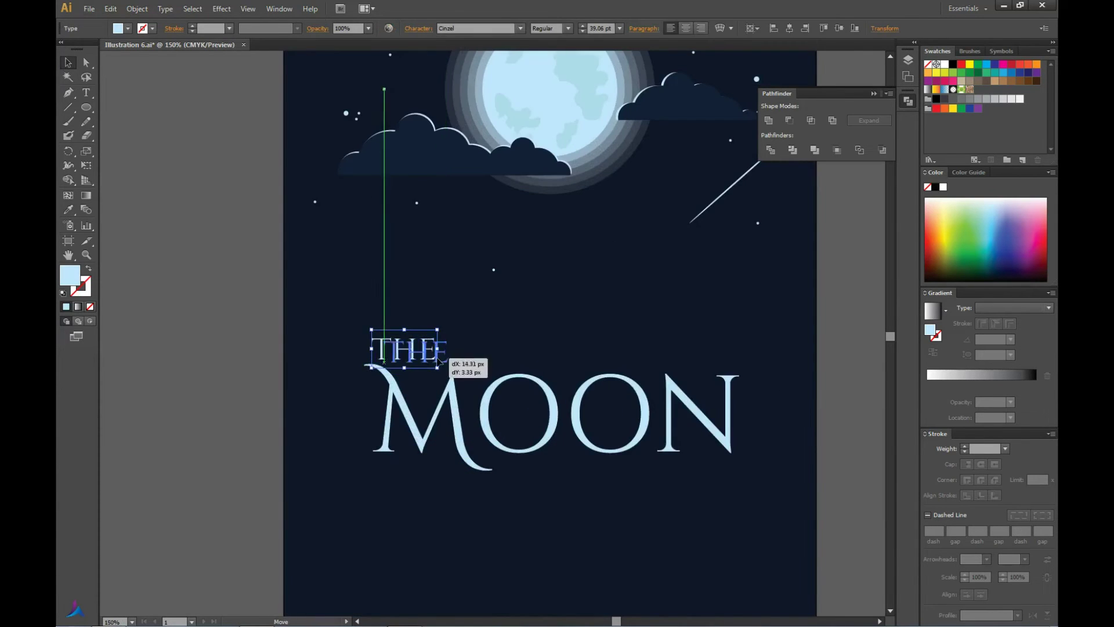
key("ctrl+minus")
left_click(234, 342)
key("ctrl+plus")
mouse_move(323, 375)
left_mouse_down()
mouse_move(324, 395)
mouse_move(460, 348)
left_mouse_up()
key("ctrl+minus")
key("ctrl+plus")
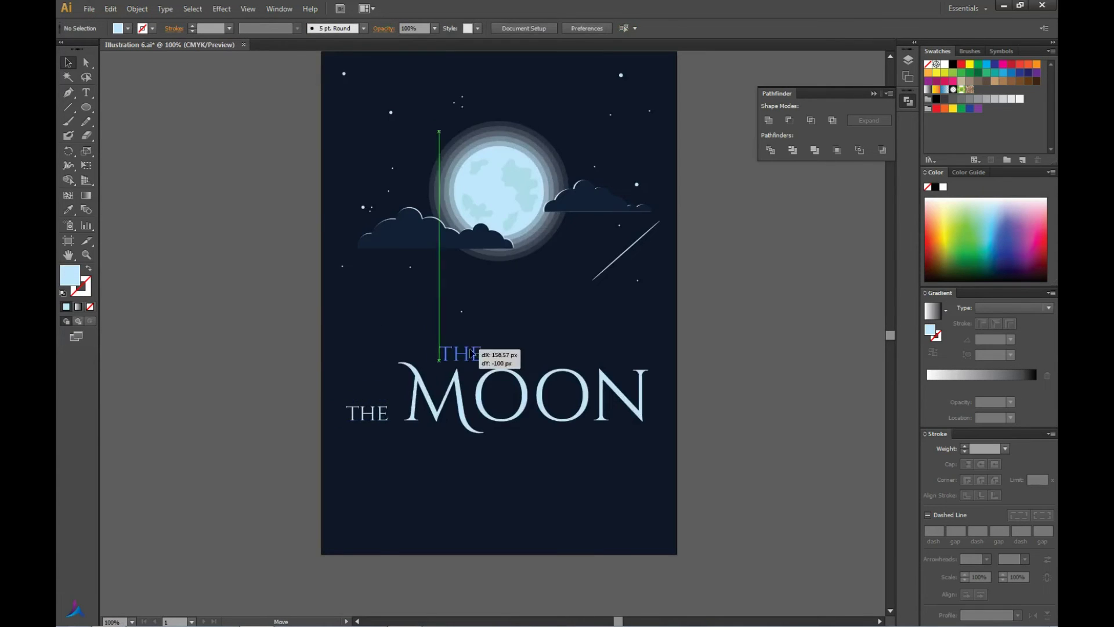
key("ctrl+minus")
left_click(225, 388)
key("ctrl+plus")
key("ctrl+plus")
key("ctrl+minus")
key("ctrl+minus")
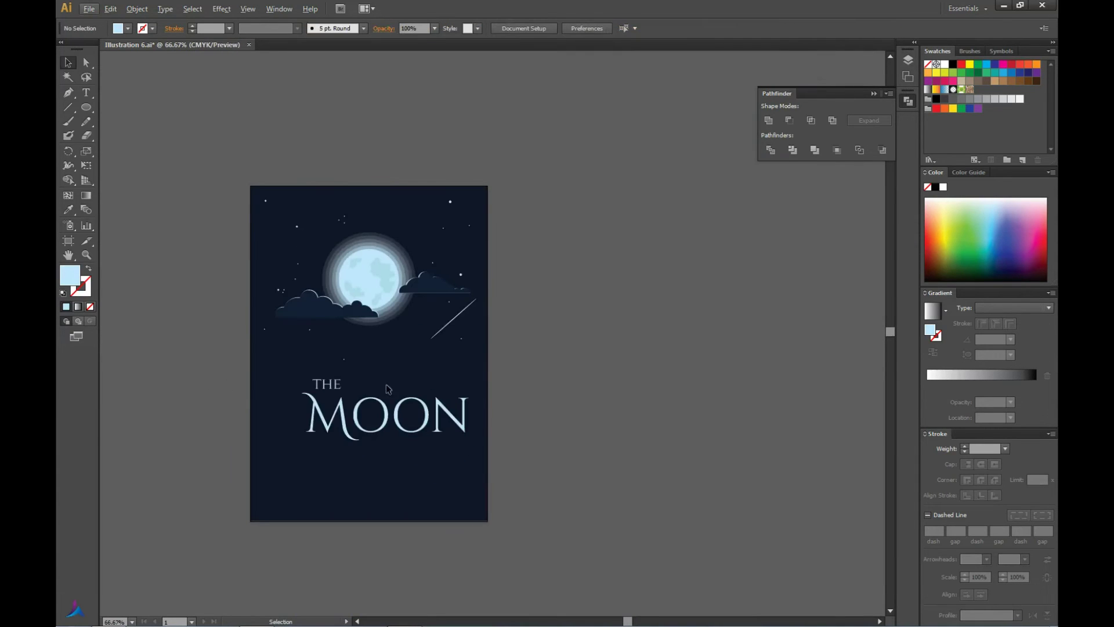
Shift the M slightly left and centre THE above MOON.
left_click(321, 413)
left_click(200, 417)
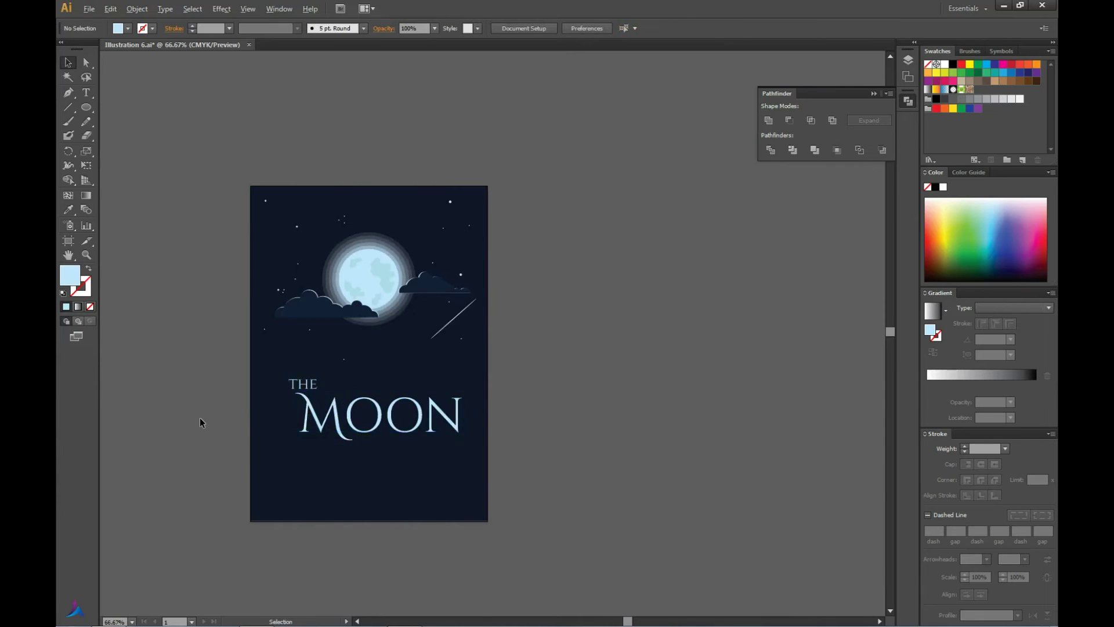
key("ctrl+plus")
key("ctrl+plus")
key("ctrl+plus")
left_click_drag(527, 408, 516, 408)
key("ctrl+minus")
key("ctrl+minus")
key("ctrl+minus")
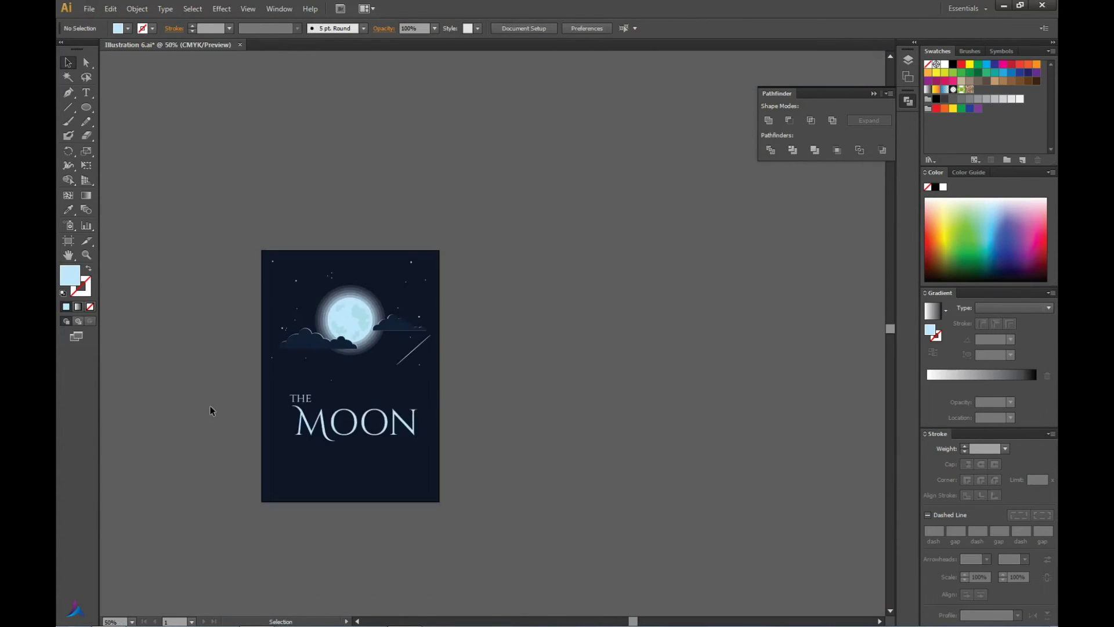
key("ctrl+plus")
key("ctrl+plus")
left_click_drag(383, 400, 487, 401)
key("ctrl+minus")
Select both THE and MOON together and fit the whole poster in view.
key("ctrl+minus")
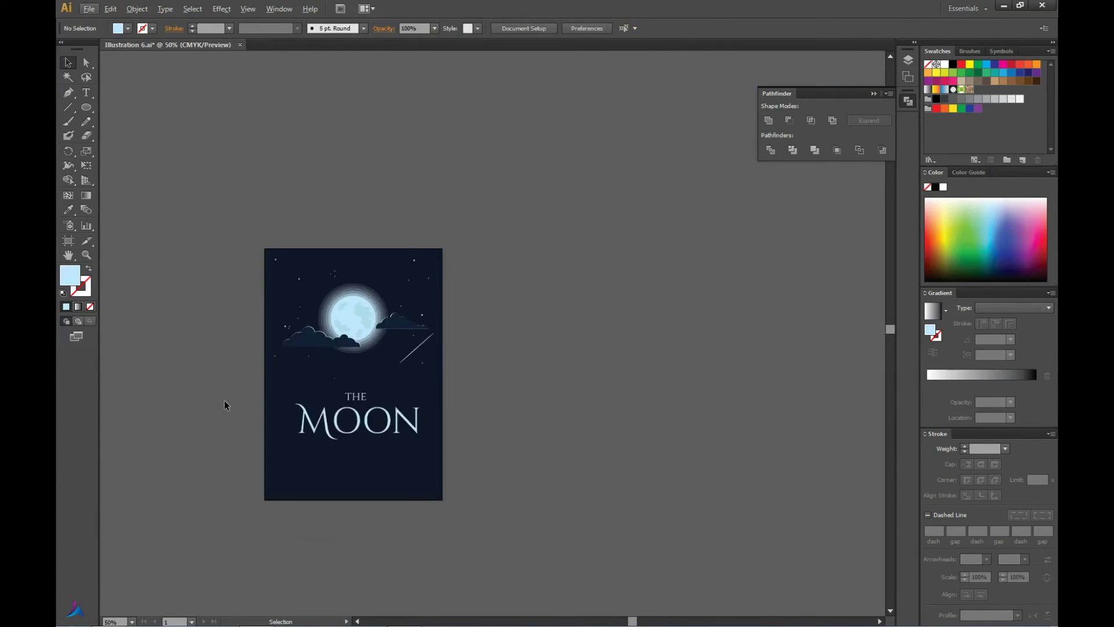
left_click(354, 398)
key("ctrl+plus")
key("ctrl+plus")
key("ctrl+plus")
left_click(364, 458, "shift")
key("ctrl+minus")
key("ctrl+minus")
key("ctrl+minus")
key("ctrl+1")
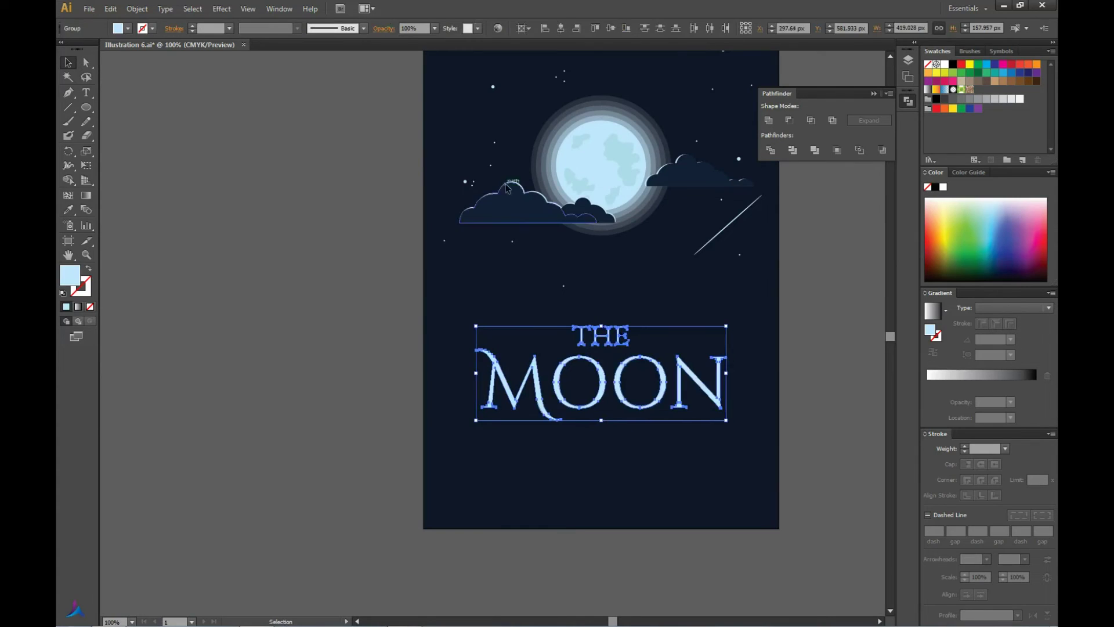
left_click(301, 290)
scroll(300, 290, "down", 3)
scroll(300, 290, "up", 1)
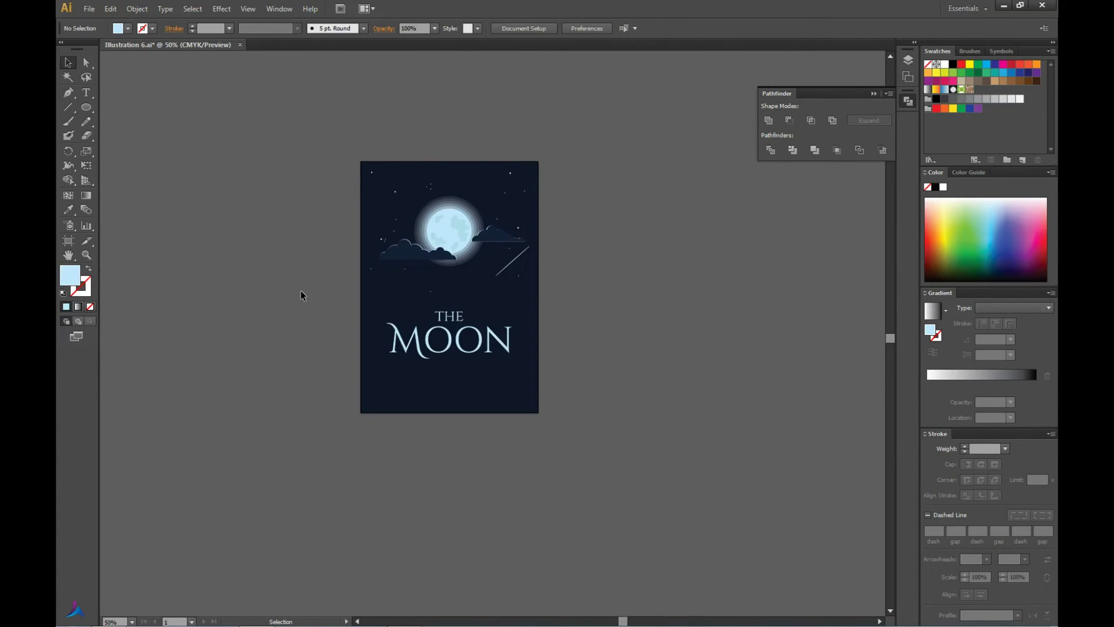
left_click_drag(458, 316, 633, 301)
scroll(506, 305, "up", 3)
scroll(736, 286, "down", 2)
scroll(742, 278, "down", 2)
scroll(742, 278, "up", 5)
left_click_drag(557, 327, 552, 326)
scroll(552, 326, "down", 1)
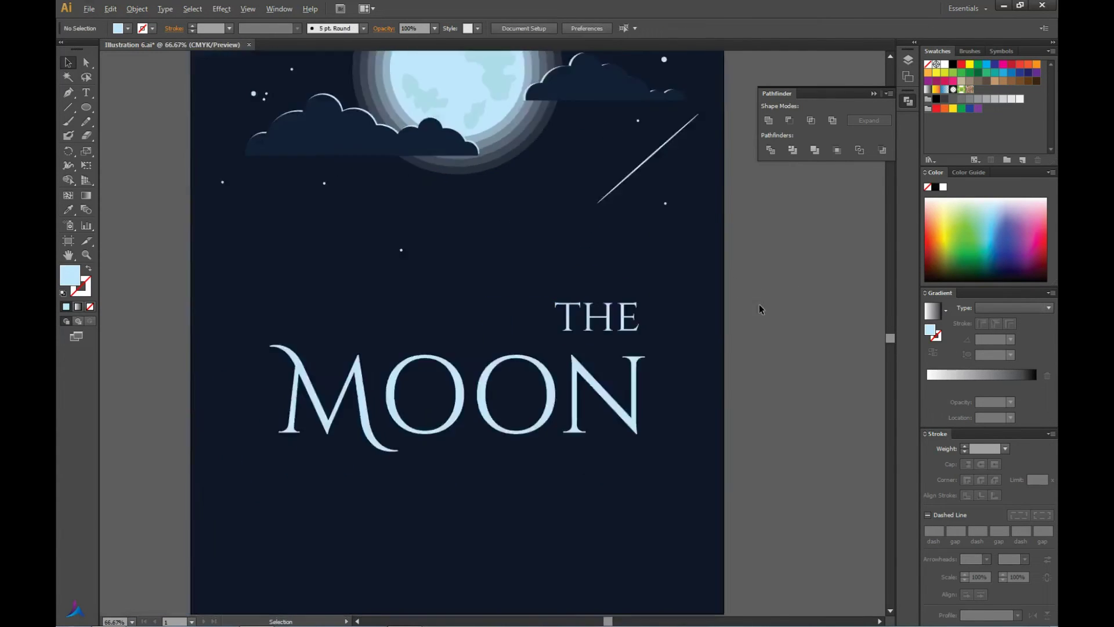
left_click_drag(638, 323, 469, 337)
scroll(632, 295, "down", 3)
scroll(633, 295, "up", 2)
left_click(317, 347)
scroll(323, 346, "down", 2)
left_click(439, 334)
left_click(489, 360, "shift")
left_click(646, 246)
scroll(526, 352, "up", 1)
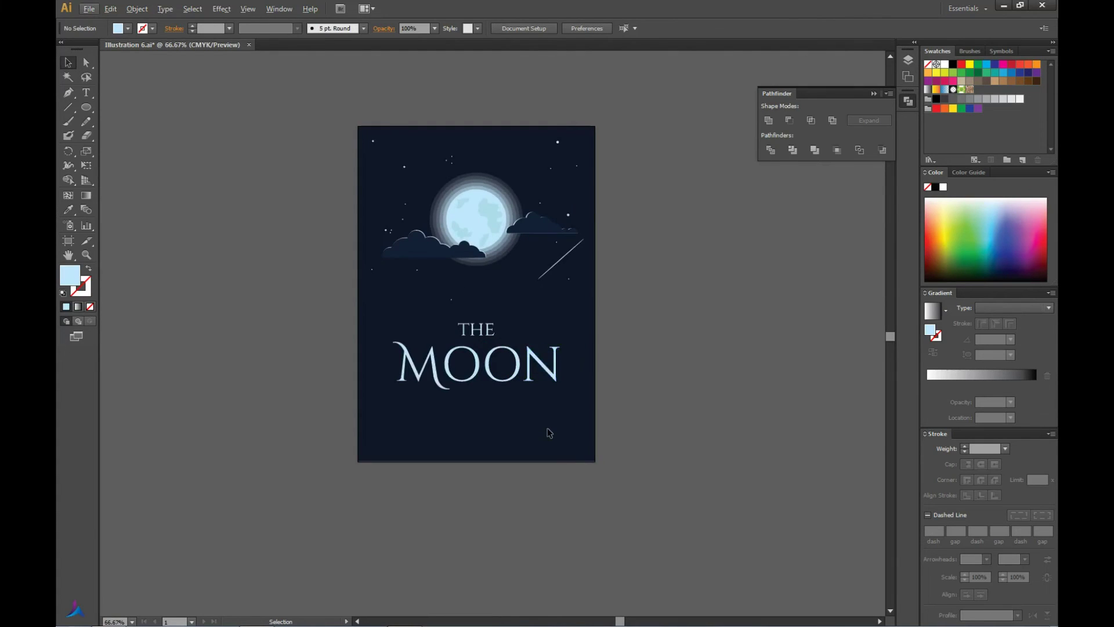
scroll(482, 374, "up", 1)
Draw a straight horizontal line under MOON with the Pen tool.
left_click(337, 424)
key("Escape")
key("p")
left_click(337, 424)
left_click(614, 425)
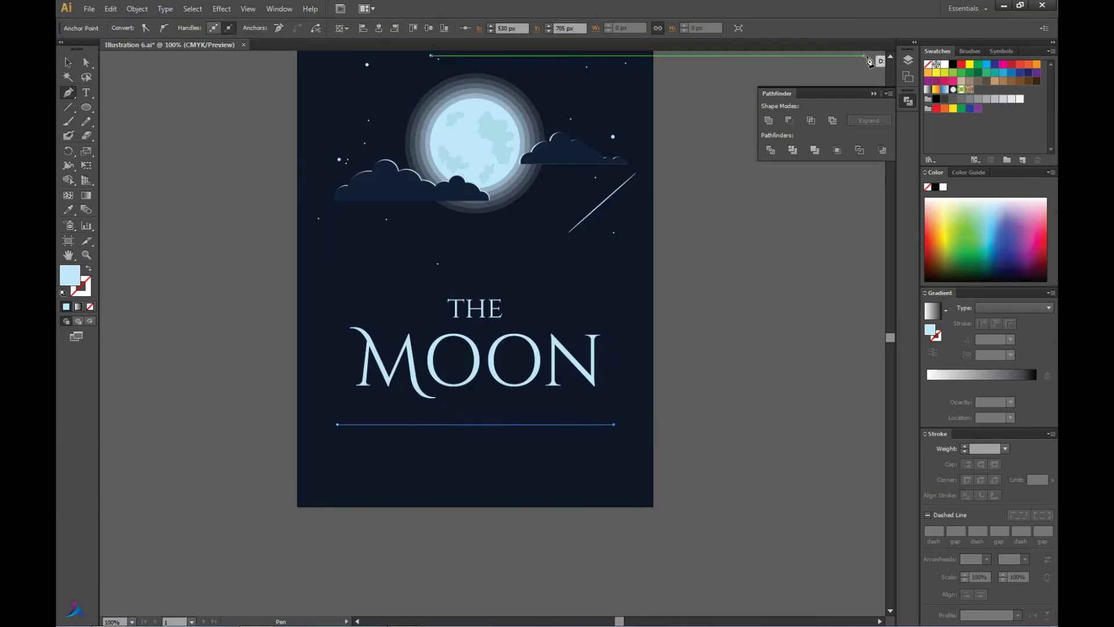
left_click(69, 62)
Give the line an elliptical tapered width profile and swap its fill and stroke.
left_click(283, 28)
left_click(267, 73)
left_click(88, 268)
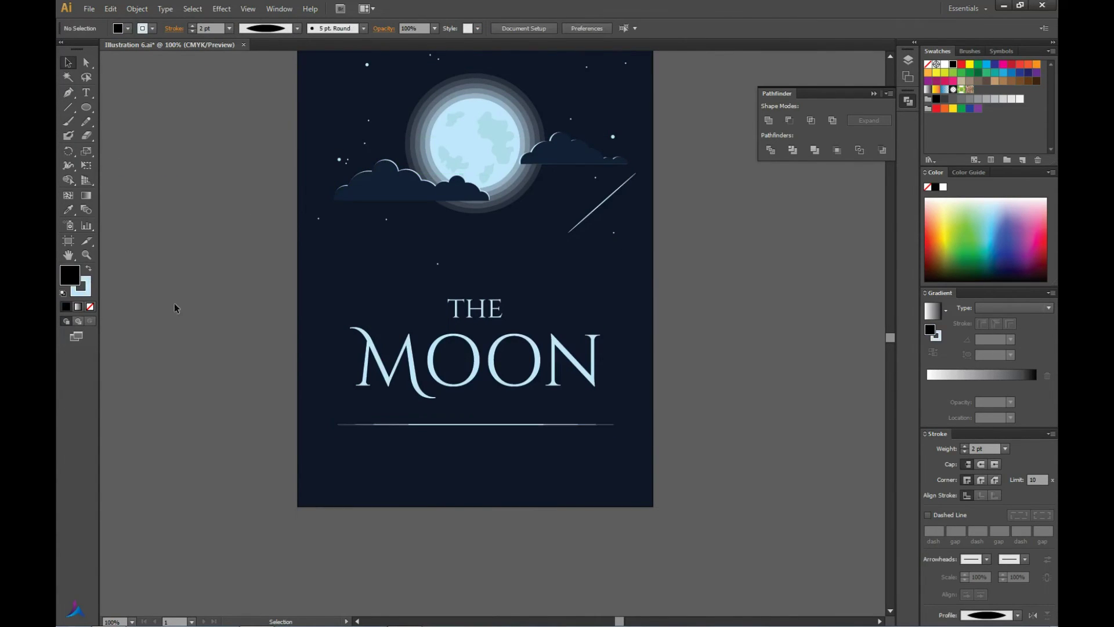
key("ctrl+minus")
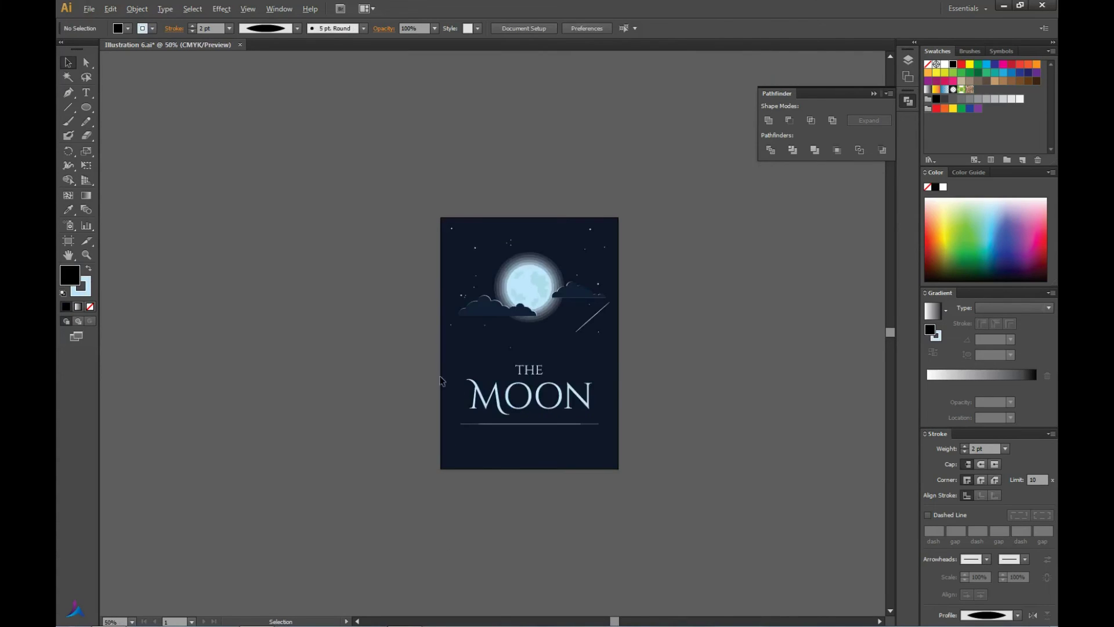
key("ctrl+plus")
Place copies of the line below the first and shorten one evenly from both ends.
mouse_move(552, 393)
left_mouse_down()
mouse_move(595, 408)
mouse_move(709, 400)
left_mouse_up()
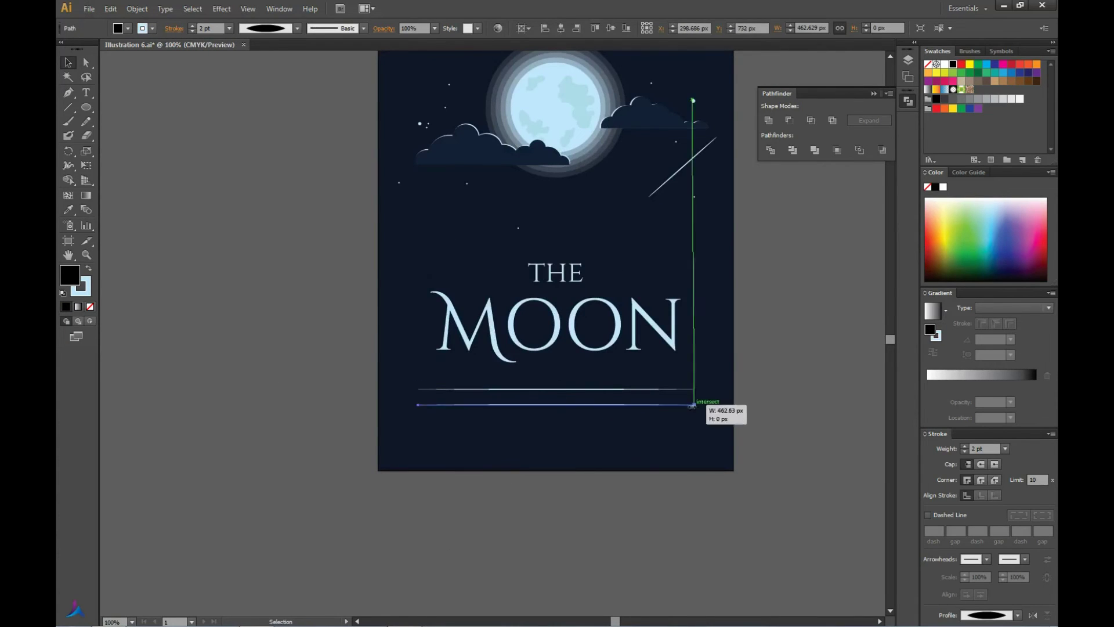
left_click(575, 517)
key("ctrl+minus")
key("ctrl+plus")
key("ctrl+plus")
key("ctrl+plus")
mouse_move(564, 506)
left_mouse_down()
mouse_move(572, 482)
mouse_move(582, 502)
left_mouse_up()
left_click_drag(758, 502, 701, 502)
left_click(720, 503)
Check the stacked lines under MOON by selecting the upper, lower and bottom lines in turn.
key("ctrl+minus")
key("ctrl+minus")
key("ctrl+minus")
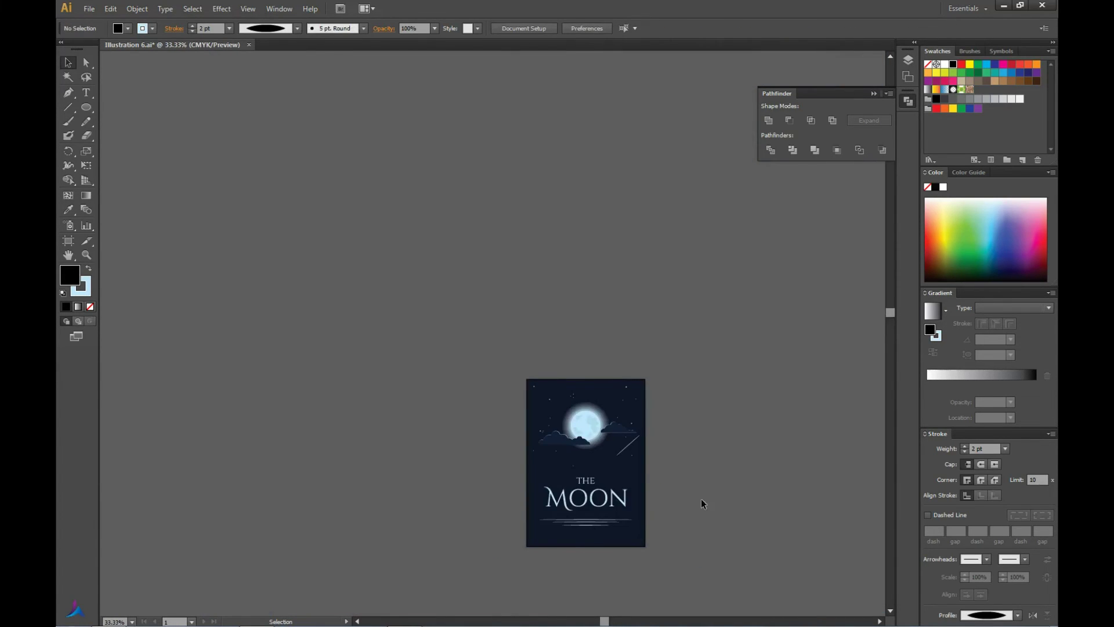
scroll(638, 498, "up", 4)
left_click(614, 467)
left_click(614, 458, "shift")
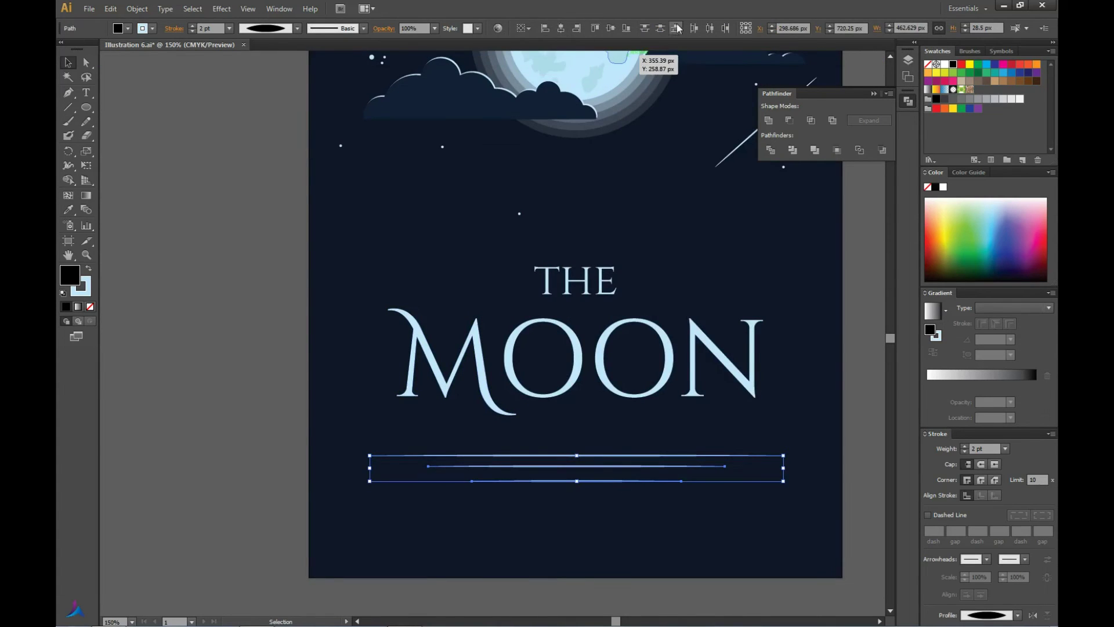
left_click(186, 385)
scroll(237, 365, "down", 3)
scroll(194, 342, "up", 2)
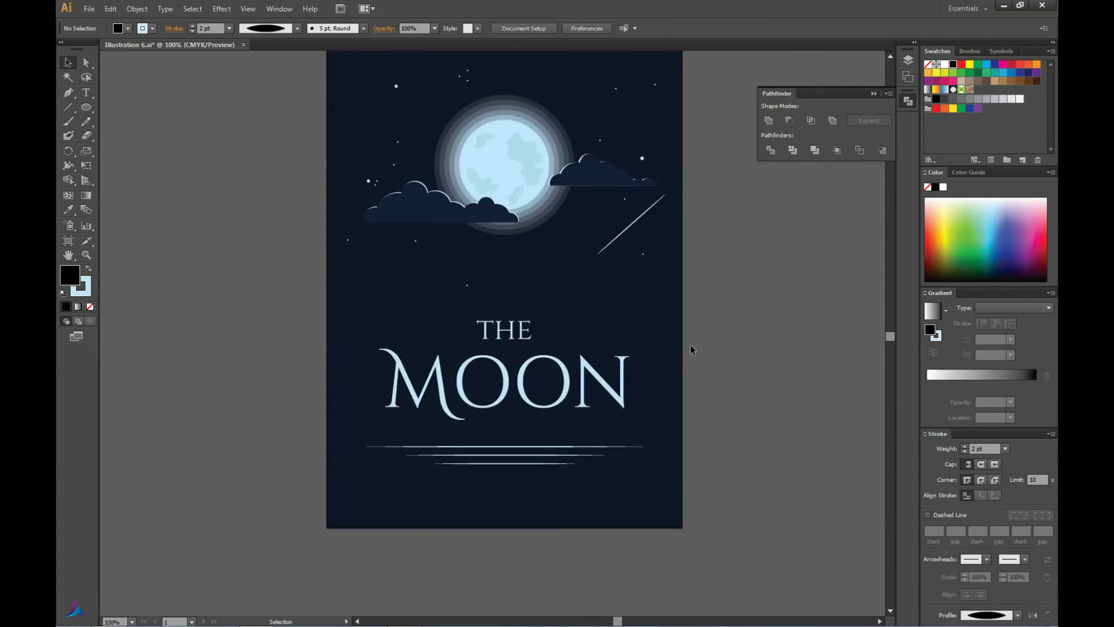
scroll(690, 350, "up", 1)
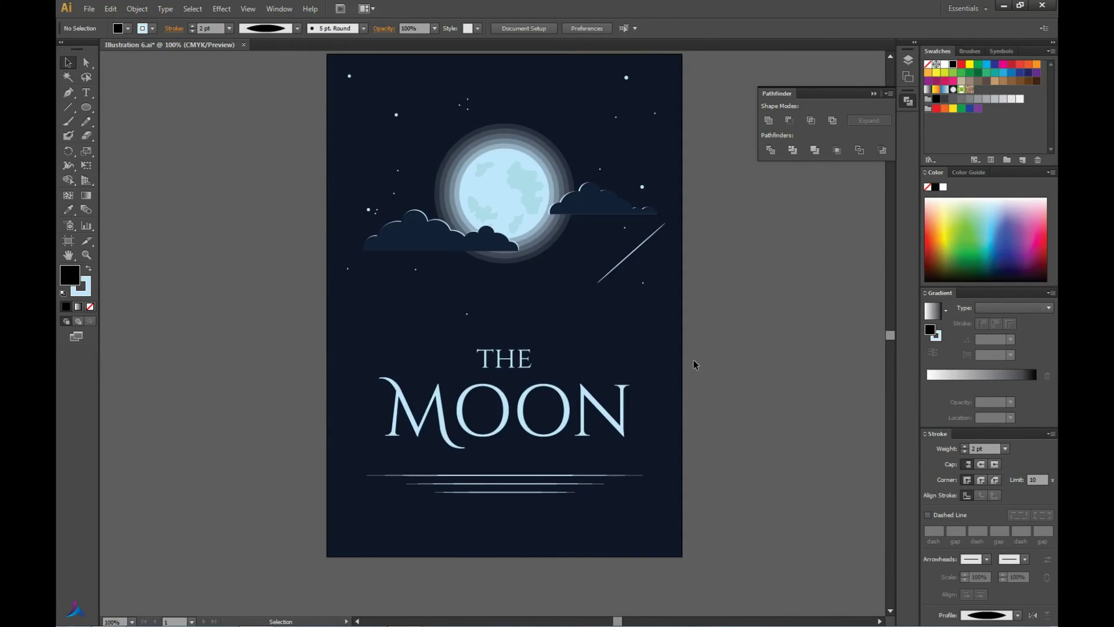
left_click(525, 483)
left_click(564, 493)
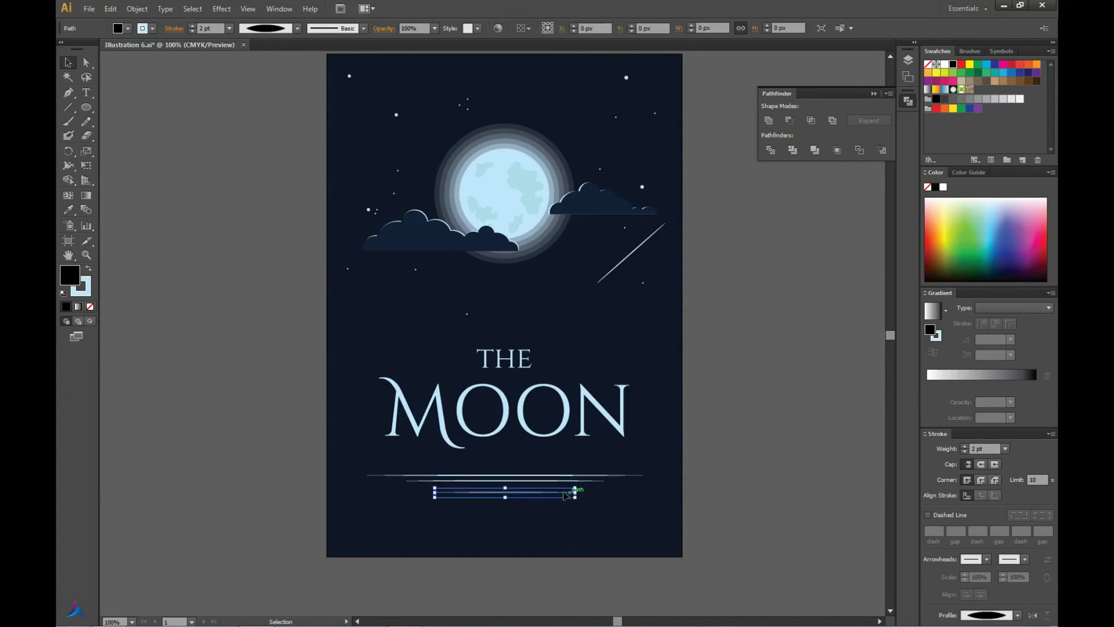
left_click(766, 408)
Select the lines under MOON and expand them into filled shapes via Object > Expand.
scroll(548, 497, "up", 3)
left_click(659, 485)
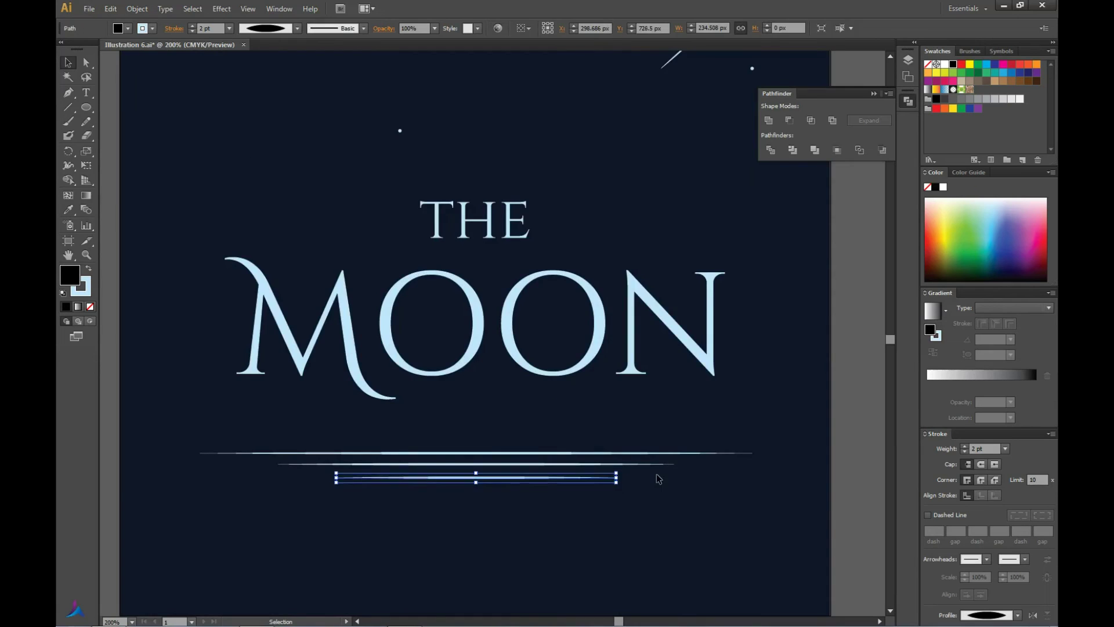
scroll(669, 417, "down", 4)
scroll(669, 417, "down", 1)
scroll(754, 394, "up", 4)
left_click(748, 412)
left_click(137, 9)
left_click(173, 150)
Check the alignment target options, then select the dark background rectangle.
left_click(524, 28)
left_click(531, 46)
left_click(473, 217)
scroll(228, 273, "down", 4)
scroll(341, 199, "up", 3)
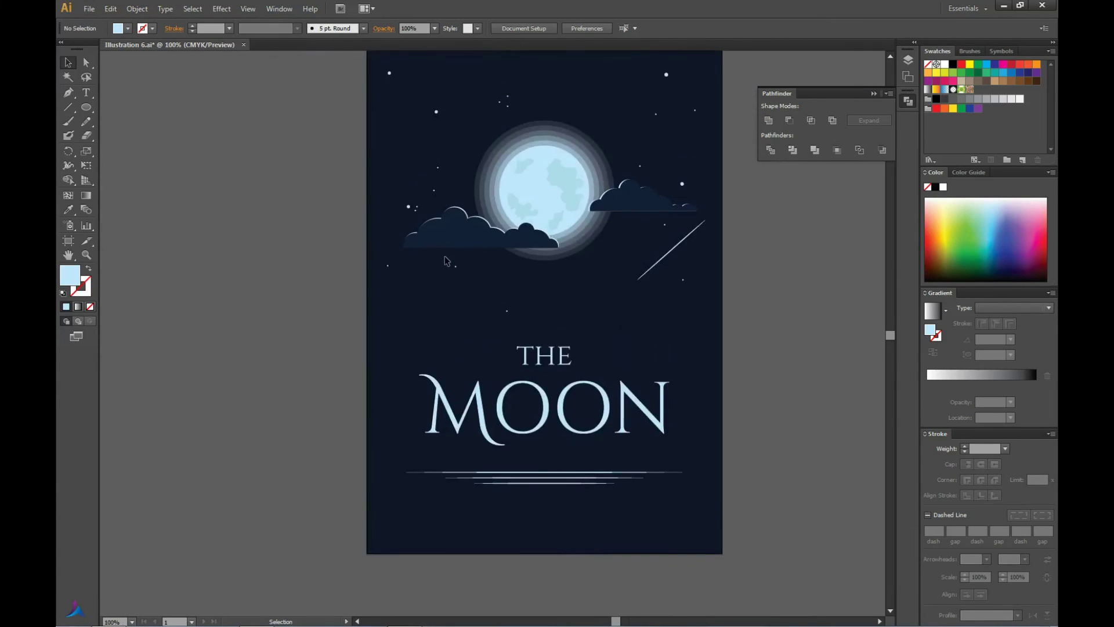
left_click(586, 345)
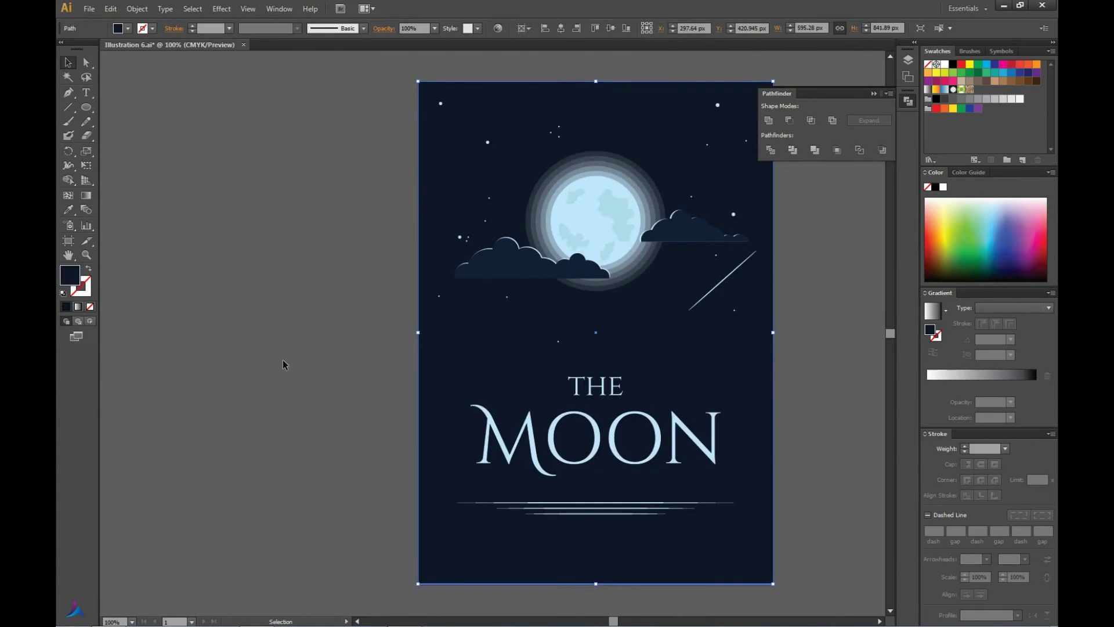
left_click(507, 392)
left_click_drag(594, 556, 595, 191)
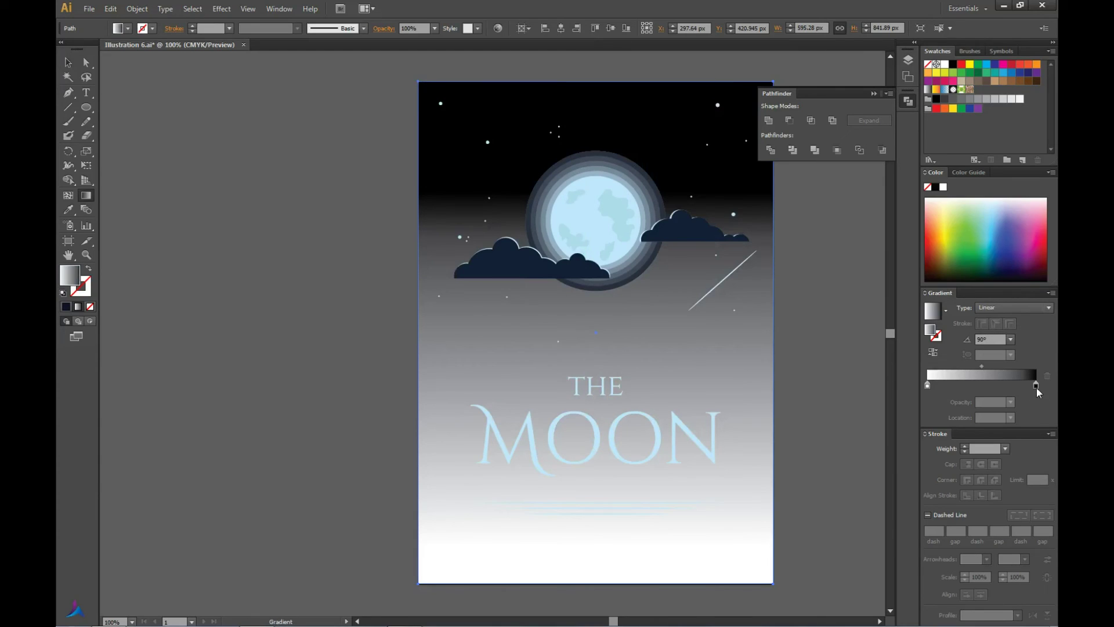
double_click(1035, 386)
left_click(964, 433)
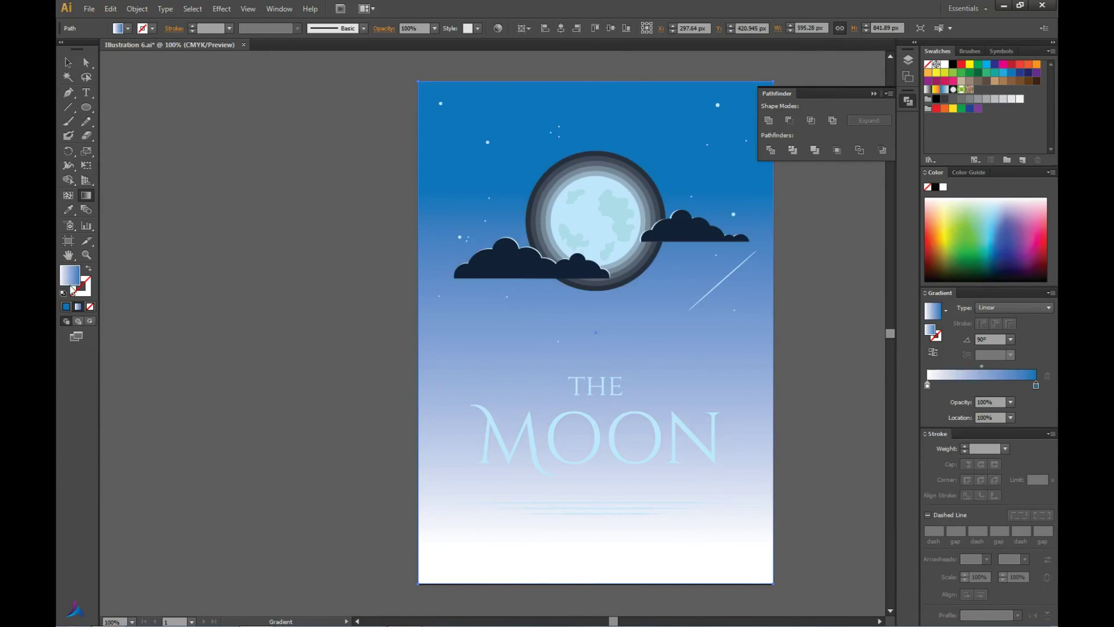
double_click(1035, 386)
left_click(880, 427)
left_click_drag(936, 476, 985, 475)
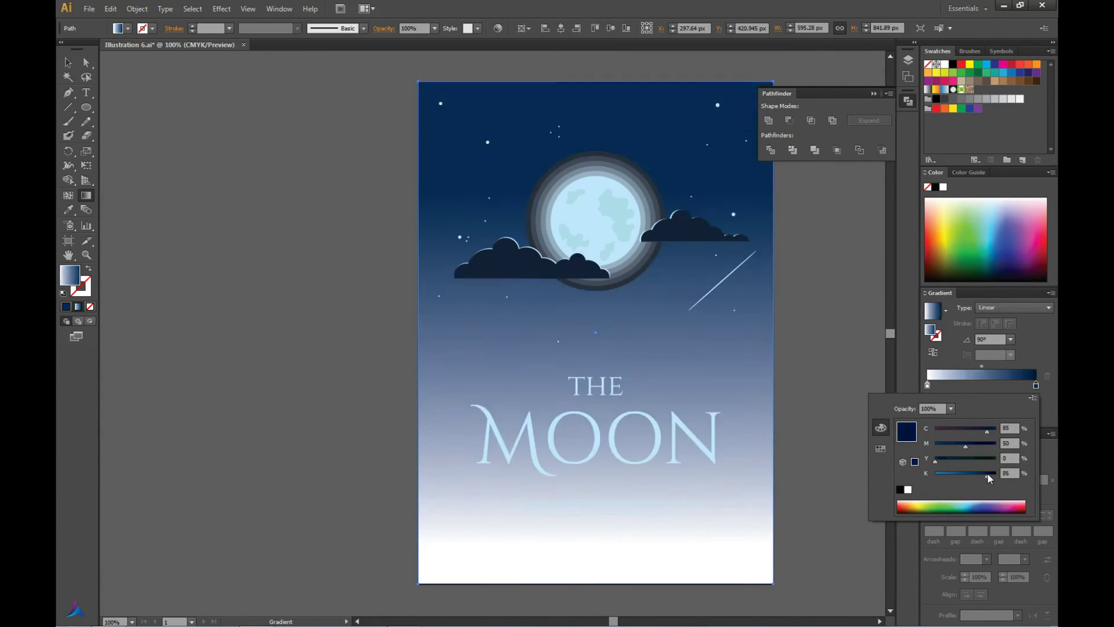
double_click(927, 385)
left_click(881, 448)
left_click(951, 432)
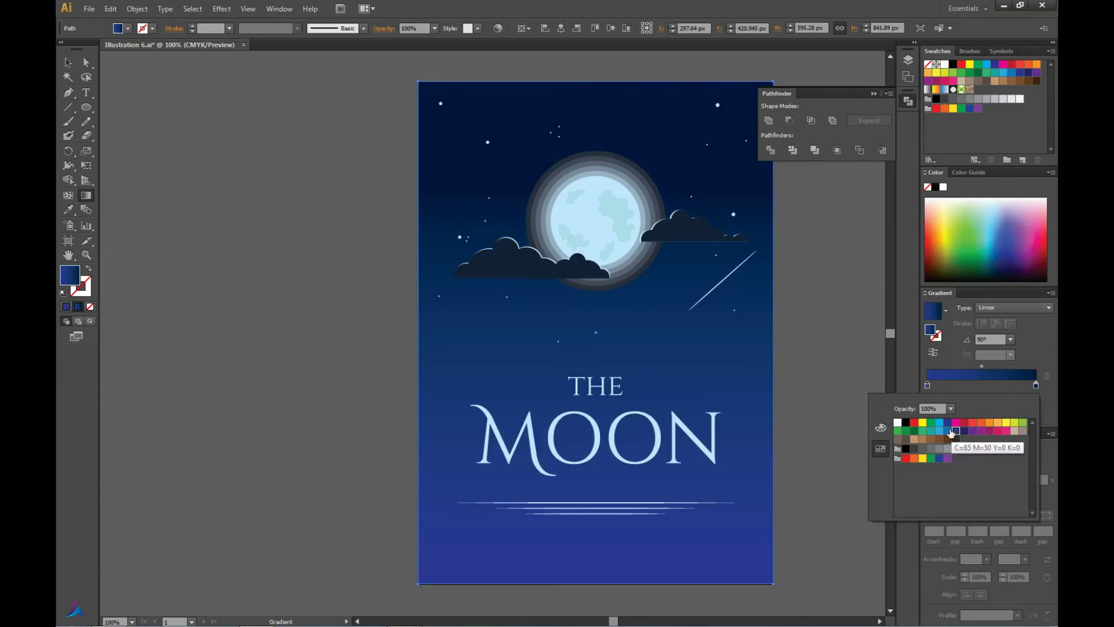
left_click(880, 427)
mouse_move(936, 472)
left_mouse_down()
mouse_move(981, 473)
mouse_move(951, 443)
left_mouse_up()
double_click(1036, 384)
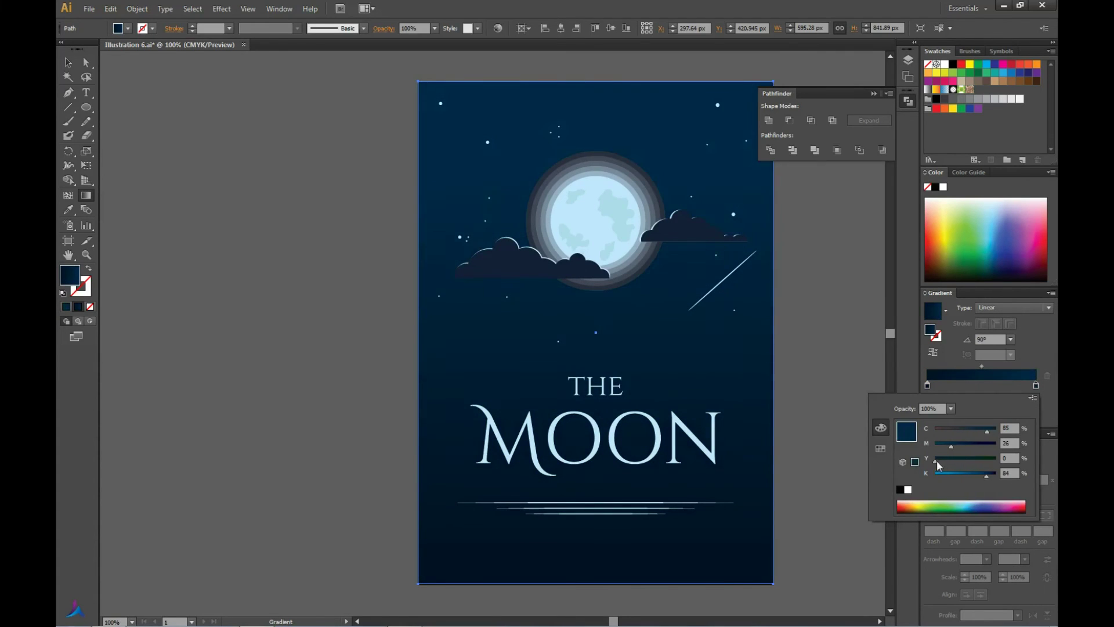
mouse_move(990, 476)
left_mouse_down()
mouse_move(1000, 475)
mouse_move(983, 473)
left_mouse_up()
mouse_move(979, 430)
left_mouse_down()
mouse_move(960, 427)
mouse_move(989, 430)
left_mouse_up()
key("Return")
key("period")
key("comma")
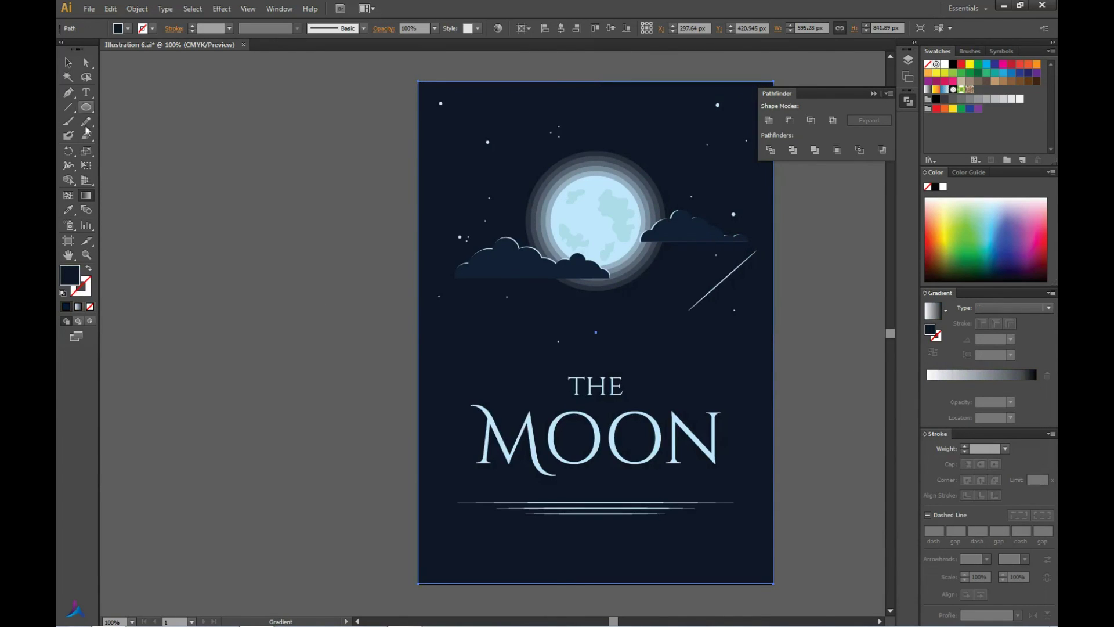
key("v")
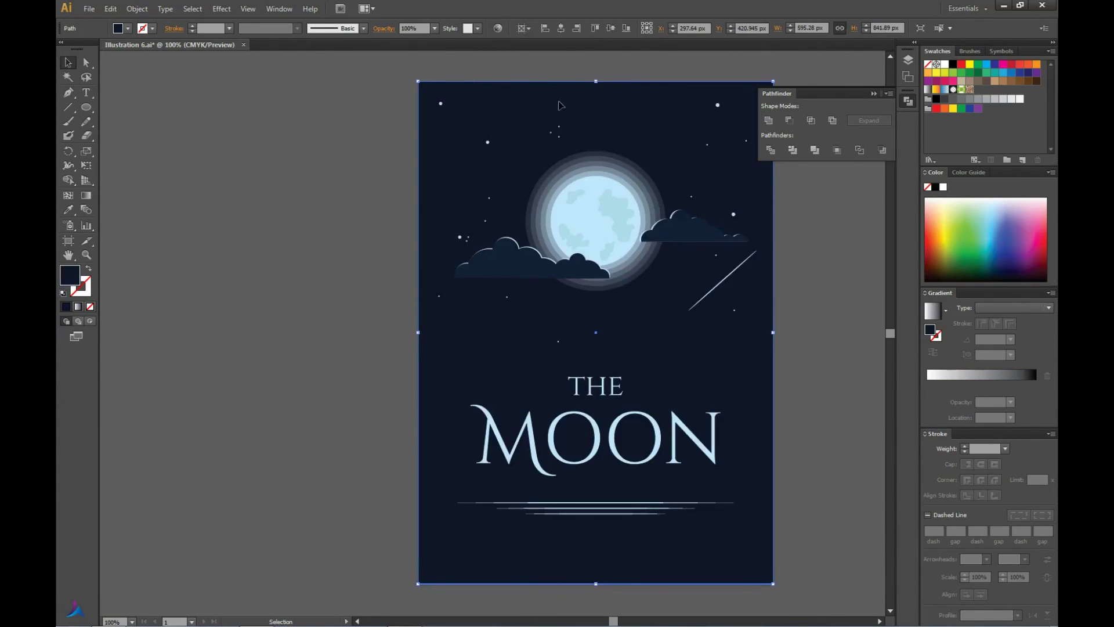
Apply a vertical gradient to the background rectangle, running bottom to top.
key("g")
key("period")
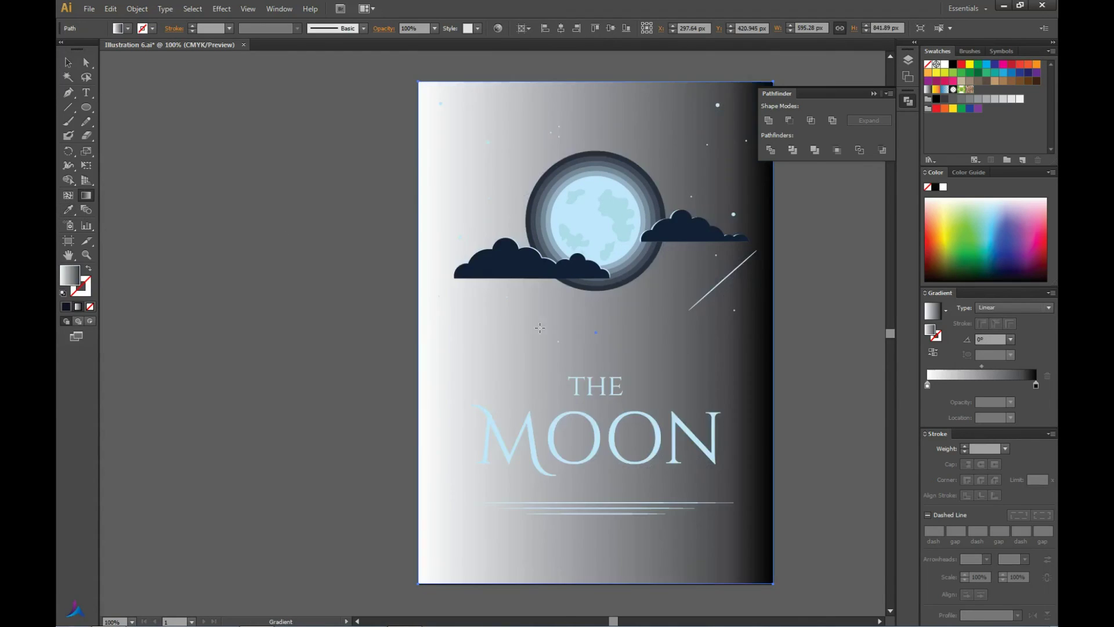
left_click_drag(597, 481, 597, 229)
left_click(1035, 386)
left_click(1011, 403)
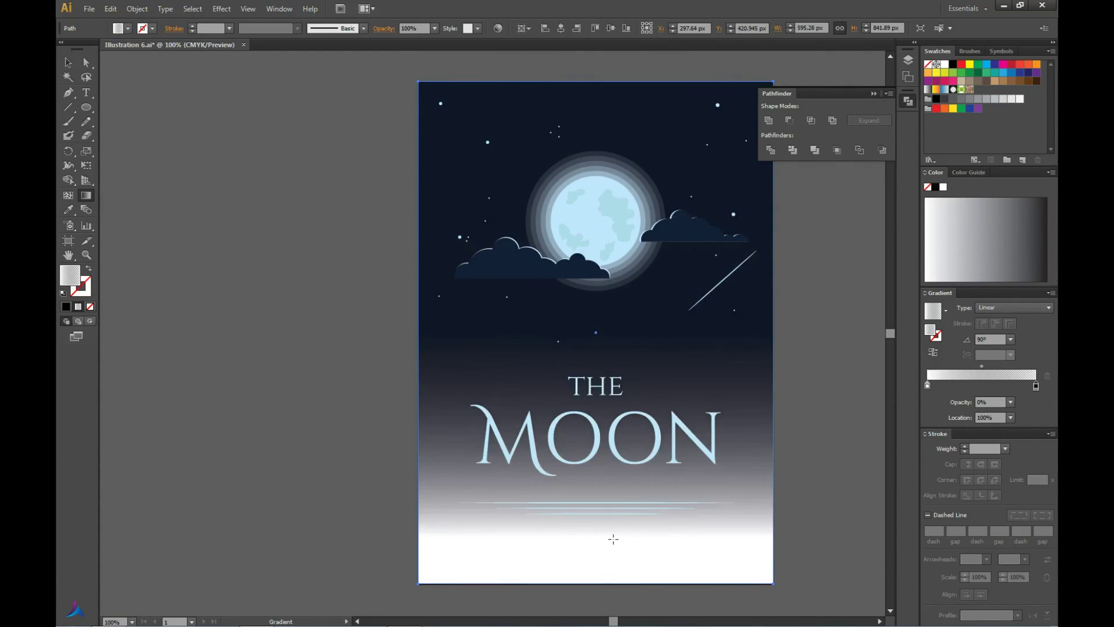
left_click_drag(608, 510, 626, 323)
Set both gradient stops to the blue swatch.
double_click(927, 386)
left_click(880, 448)
left_click(948, 433)
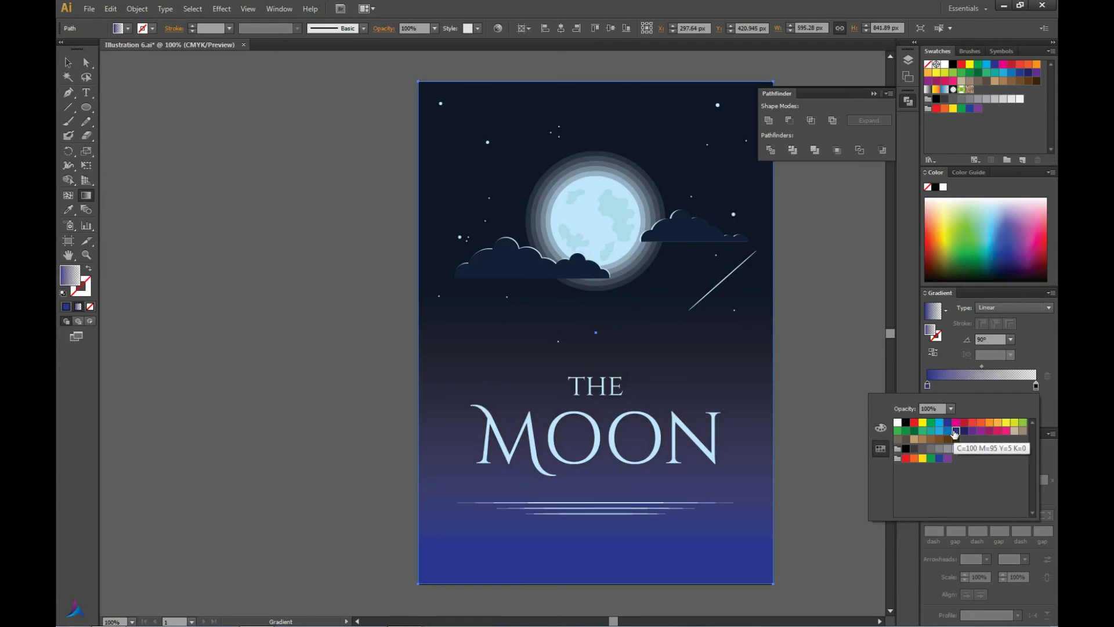
double_click(1035, 386)
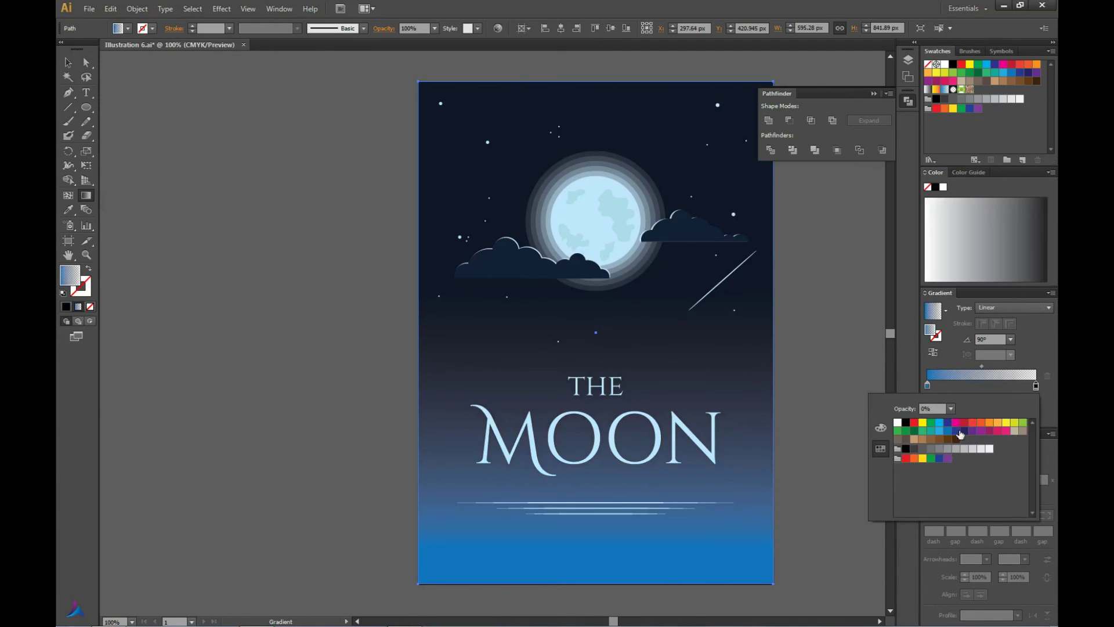
left_click(947, 431)
Darken one stop to navy with the CMYK K slider and adjust the left stop.
left_click(880, 428)
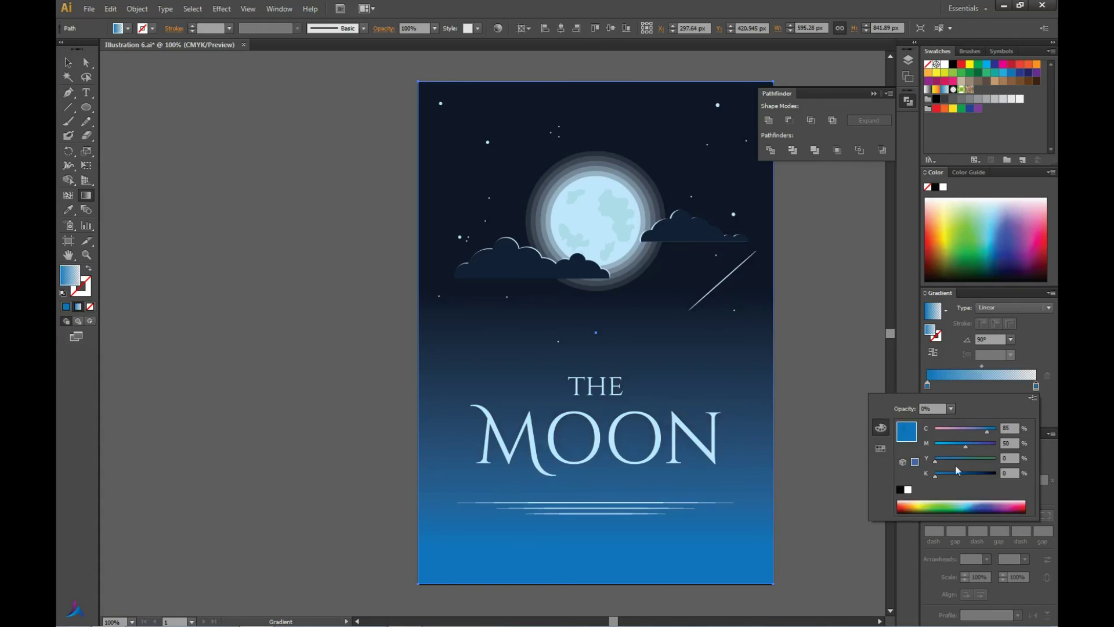
mouse_move(964, 476)
left_mouse_down()
mouse_move(987, 474)
mouse_move(954, 475)
mouse_move(965, 444)
mouse_move(974, 474)
left_mouse_up()
double_click(927, 387)
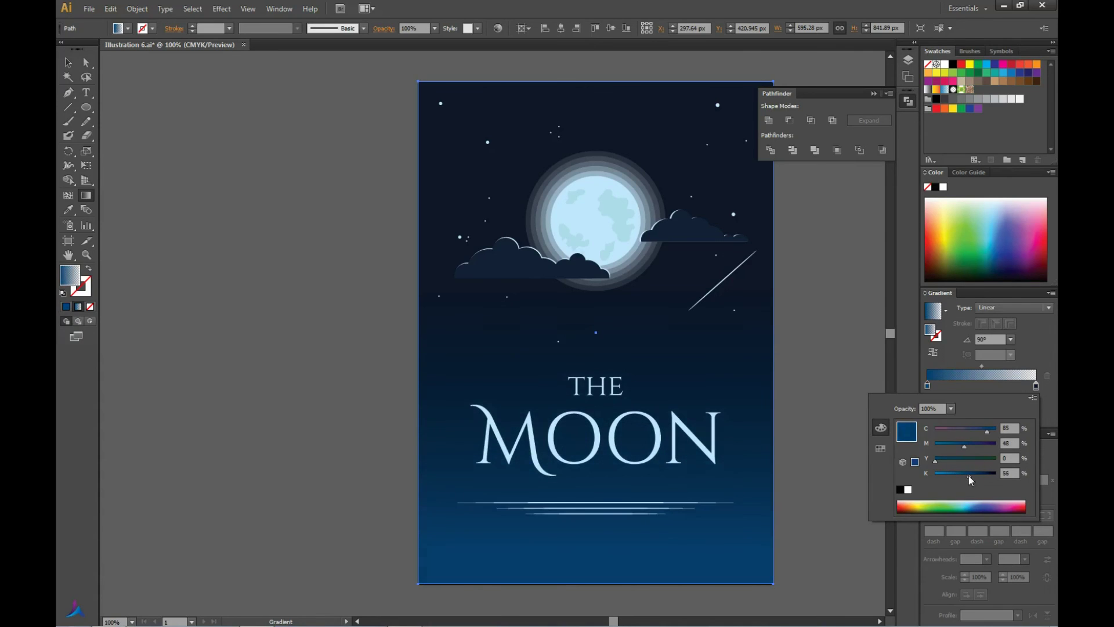
left_click(68, 62)
left_click(229, 125)
Select THE MOON title group and zoom out to review the assembled poster layout.
key("ctrl+minus")
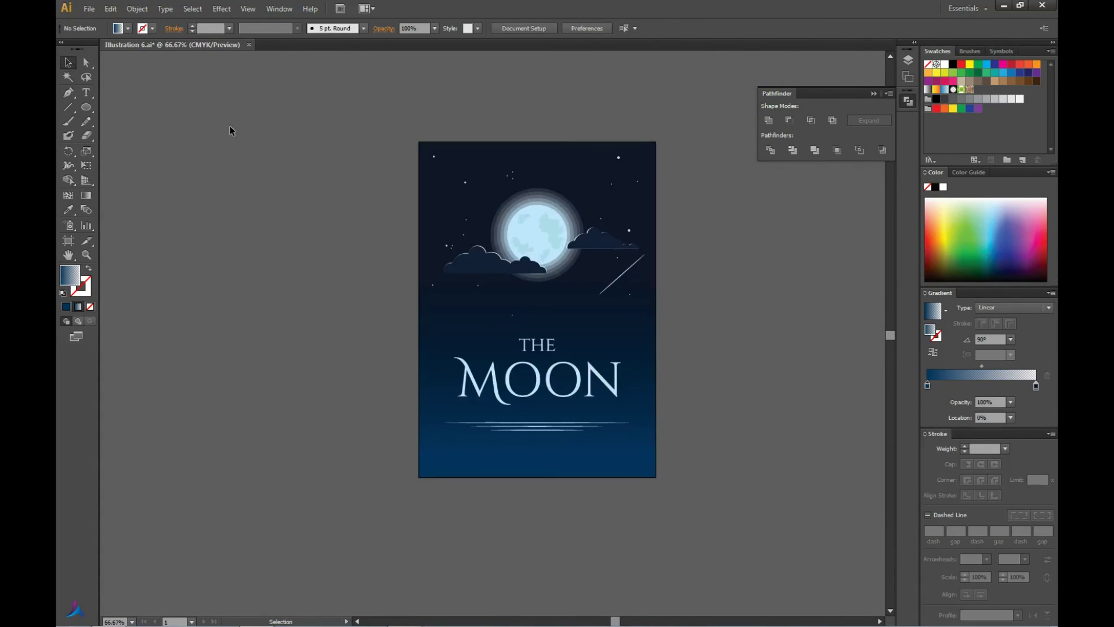
left_click(538, 347)
left_click(684, 342)
key("ctrl+minus")
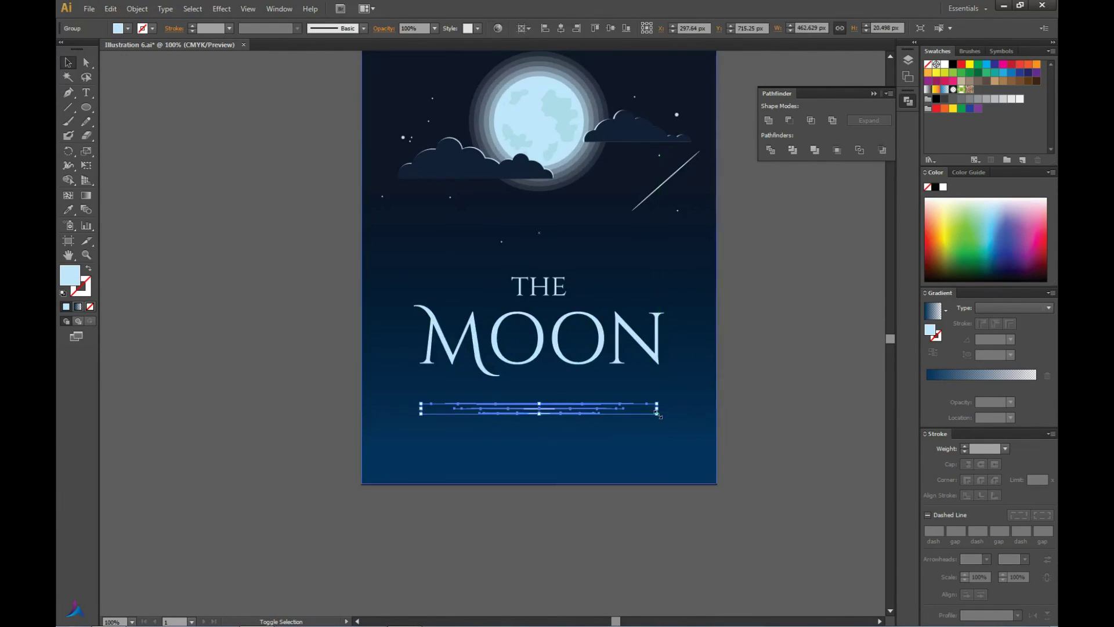
key("ctrl+minus")
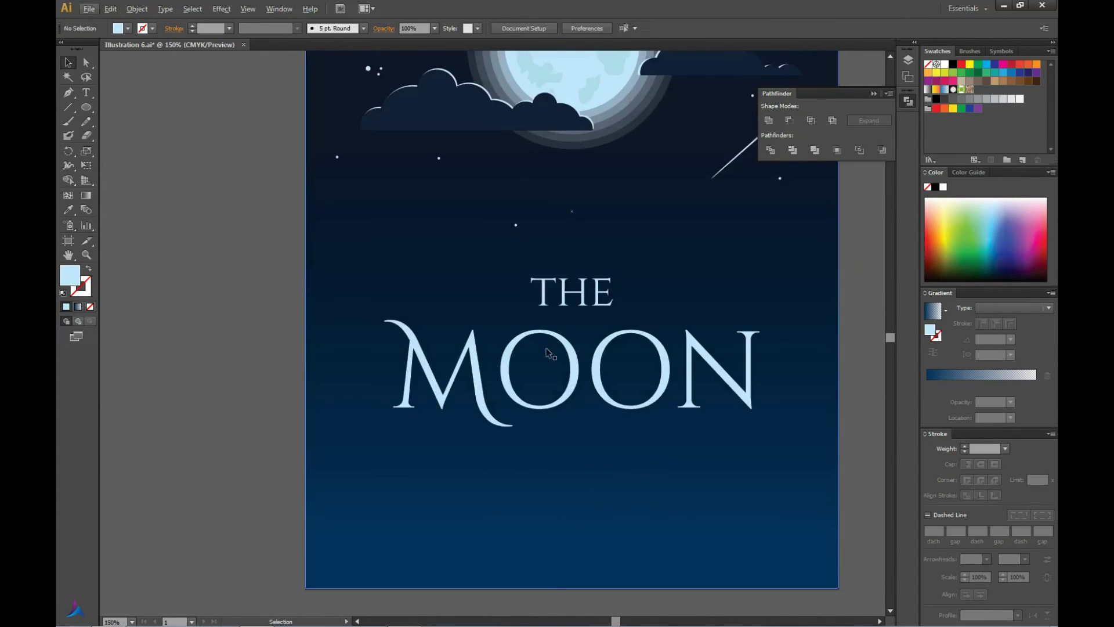
left_click(551, 352)
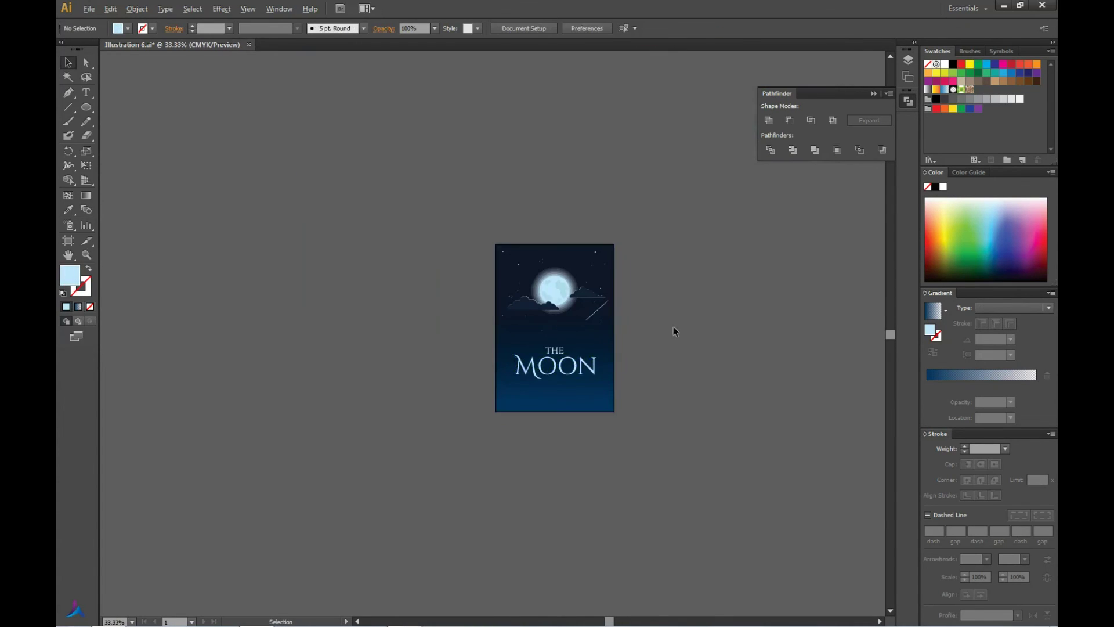
key("ctrl+plus")
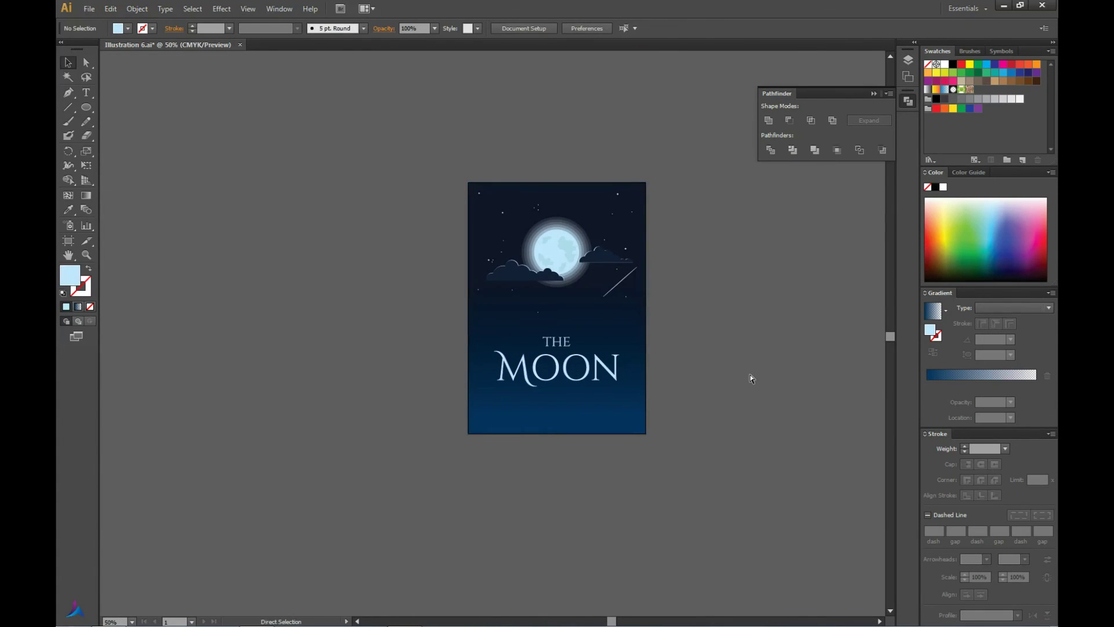